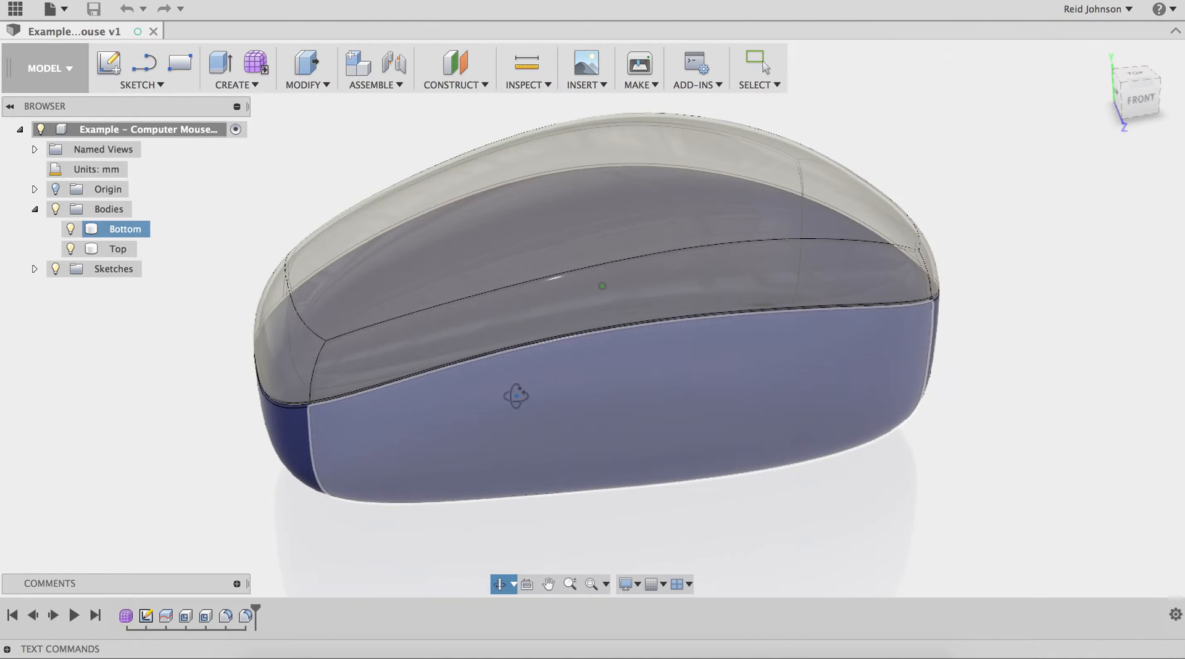
Sketch a center-diameter circle about 29 mm across on the front origin plane, overlapping the sloping nose of the mouse's top shell
key("Escape")
left_click(147, 85)
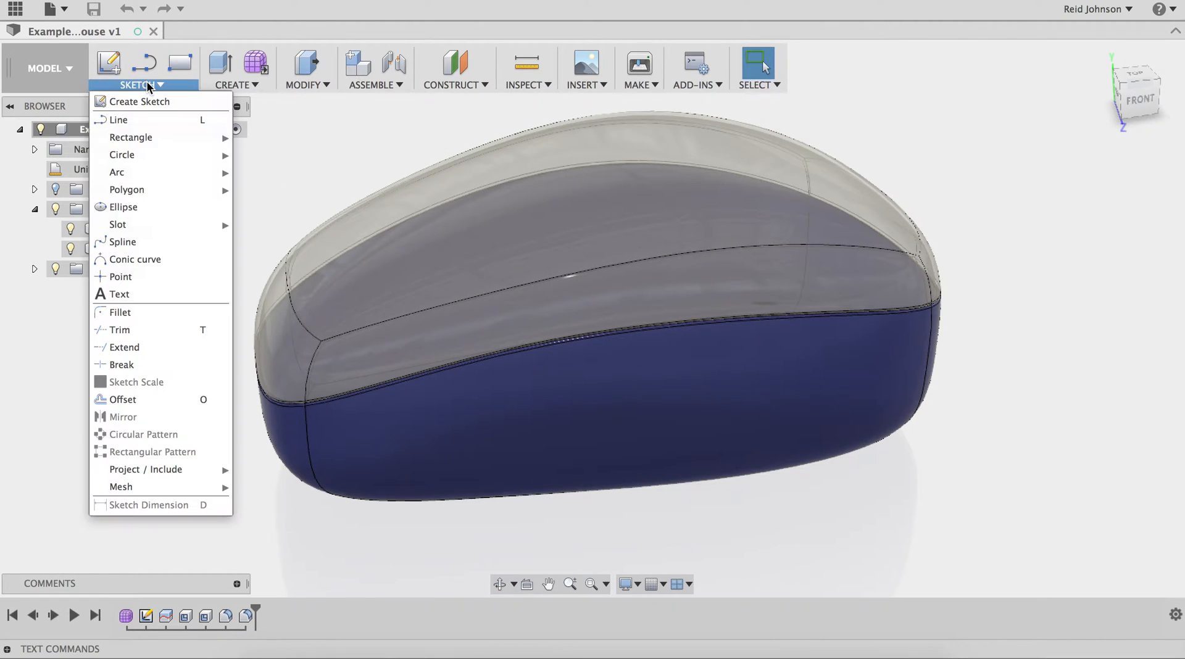
mouse_move(154, 137)
mouse_move(210, 157)
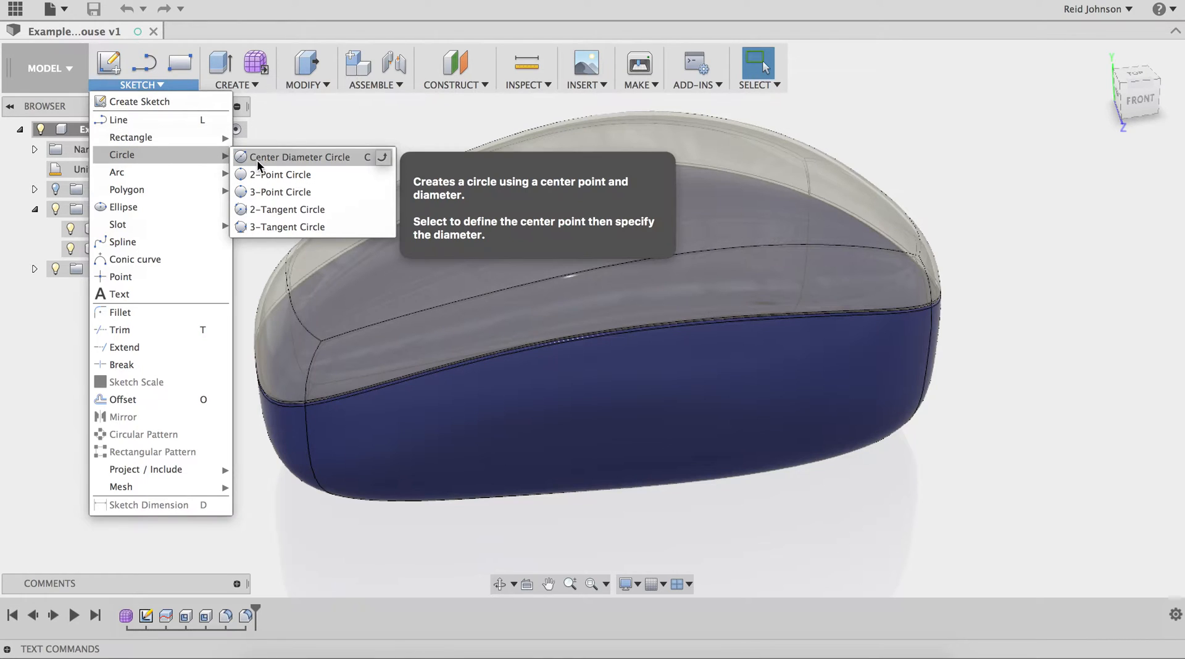
left_click(345, 157)
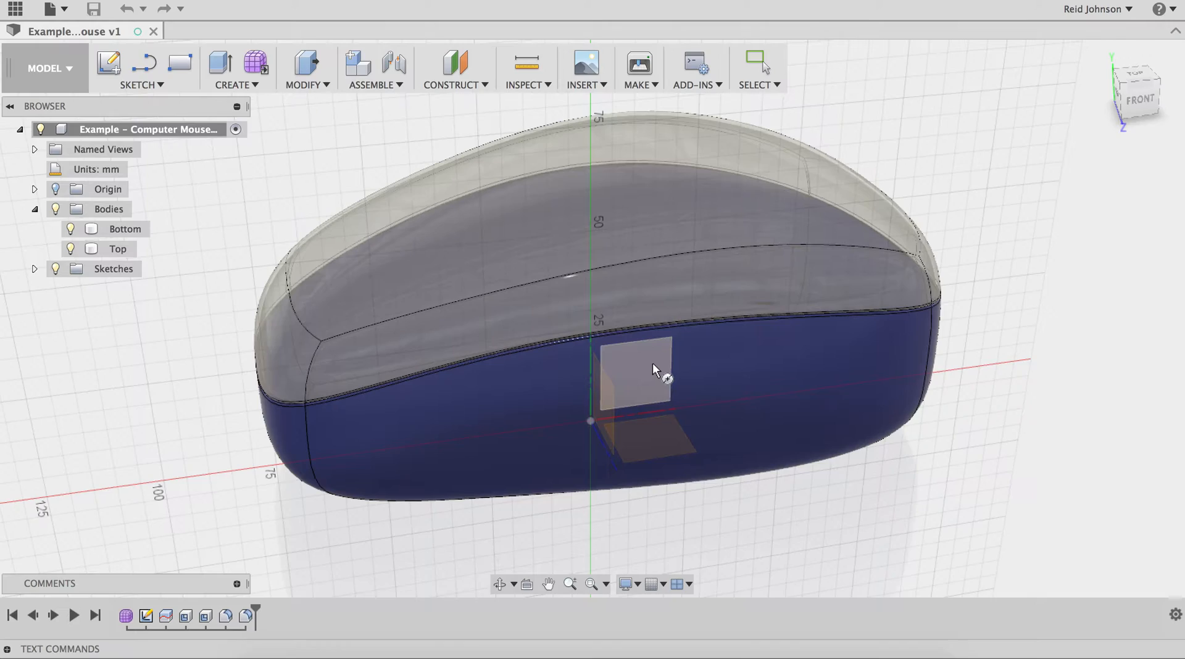
mouse_move(653, 369)
middle_mouse_down("shift")
mouse_move(531, 359)
mouse_move(494, 340)
mouse_move(629, 370)
mouse_move(659, 361)
middle_mouse_up("shift")
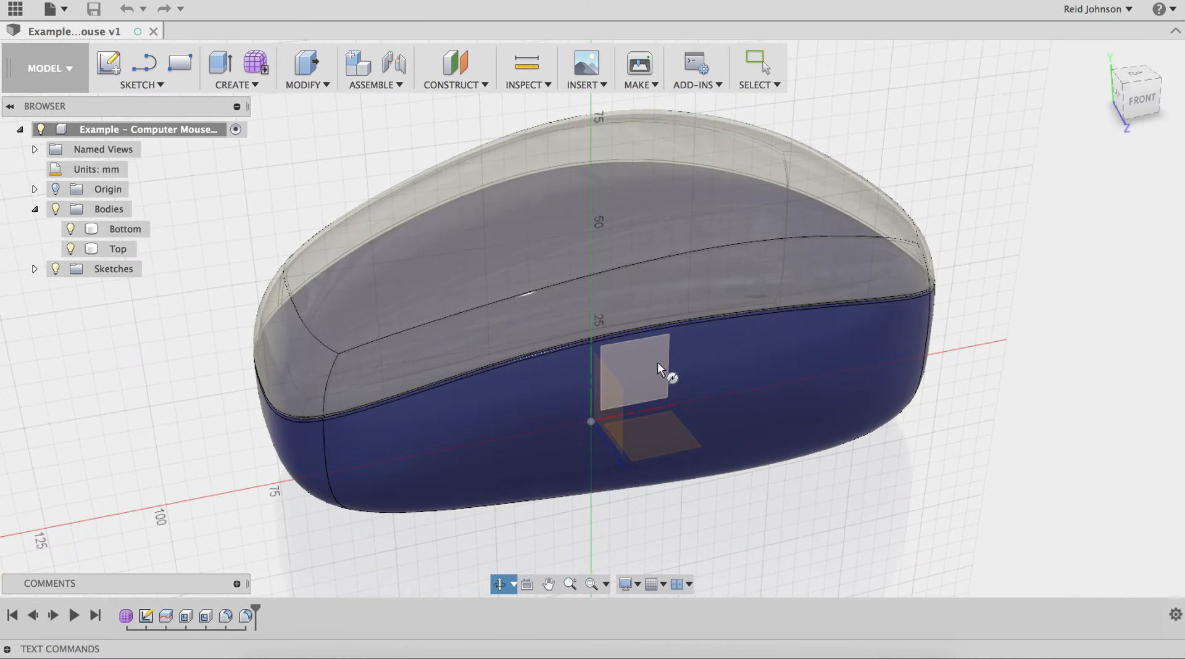
left_click(653, 361)
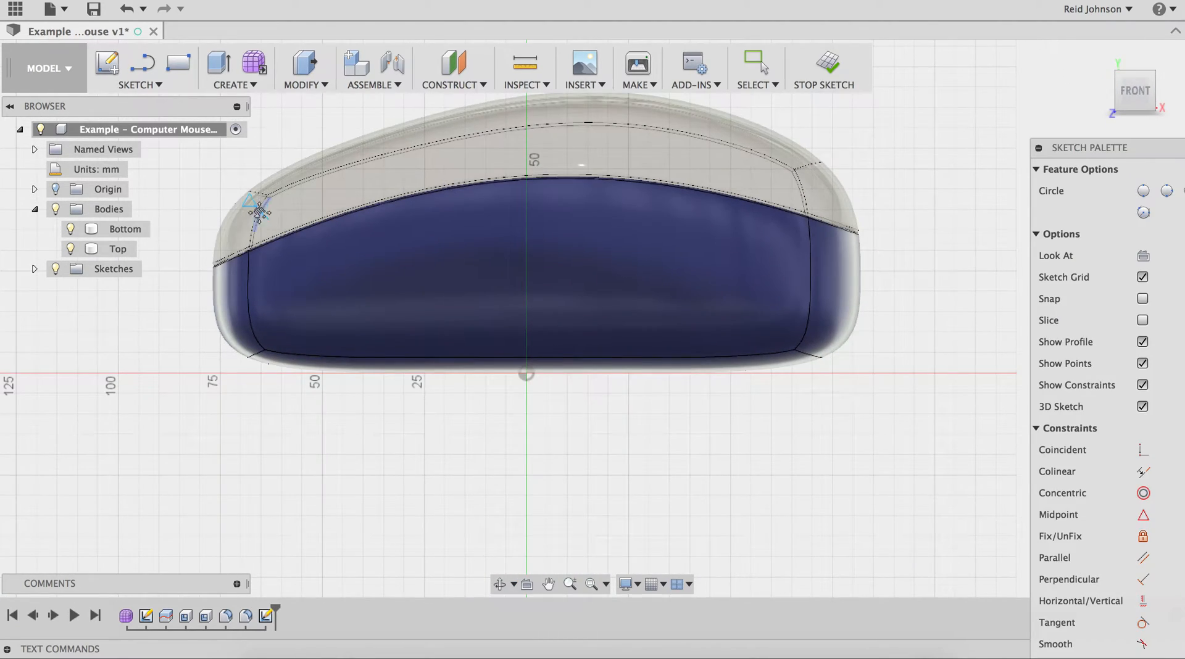
scroll(401, 267, "up", 5)
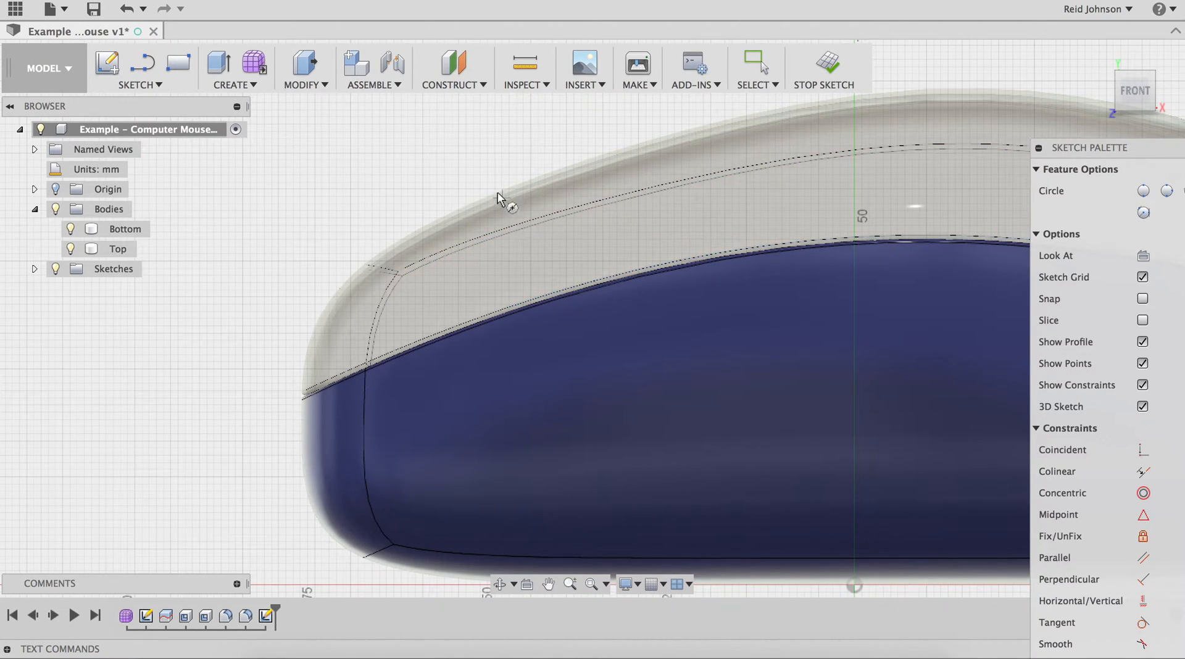
left_click(523, 285)
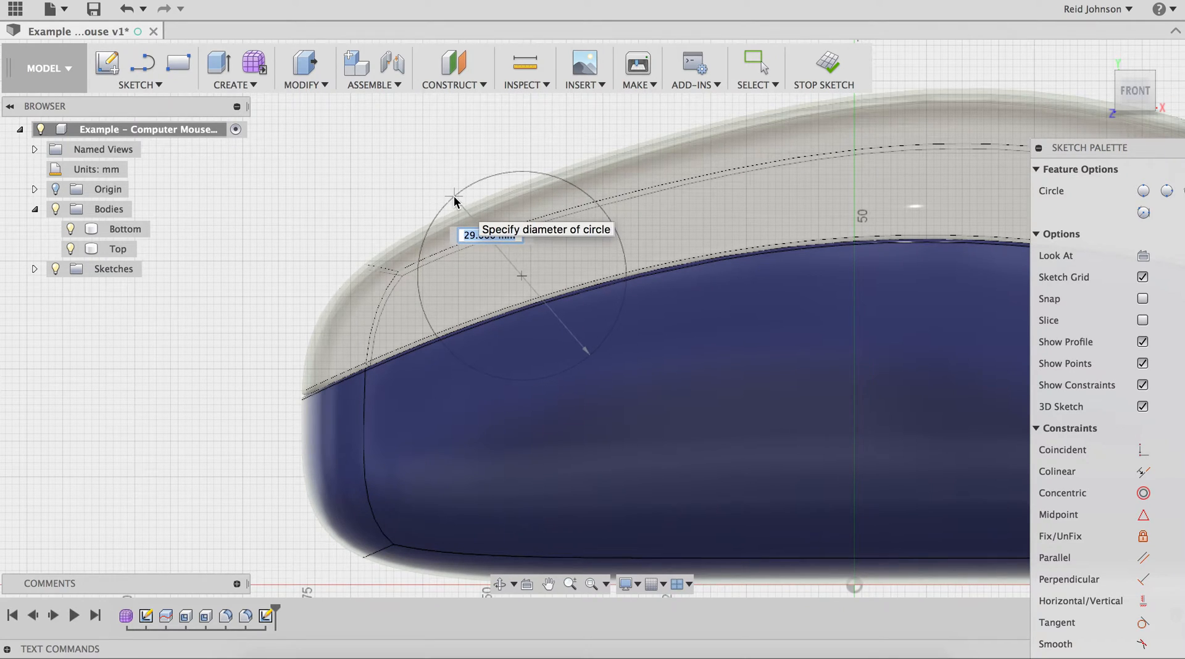
left_click(454, 198)
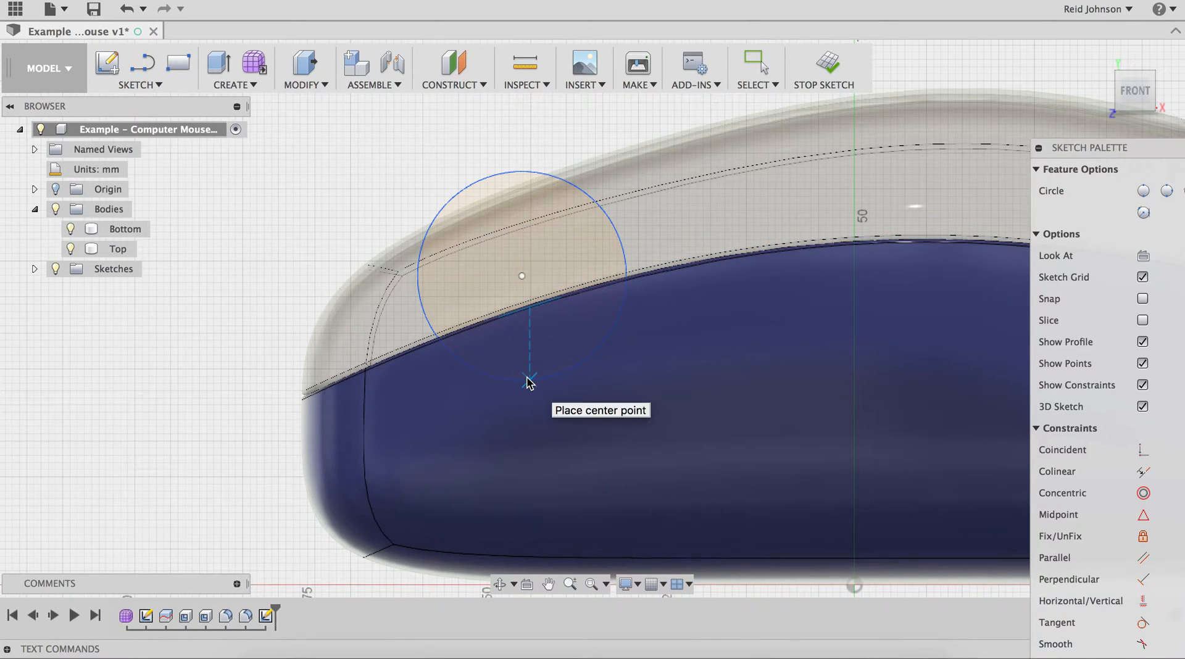
key("Escape")
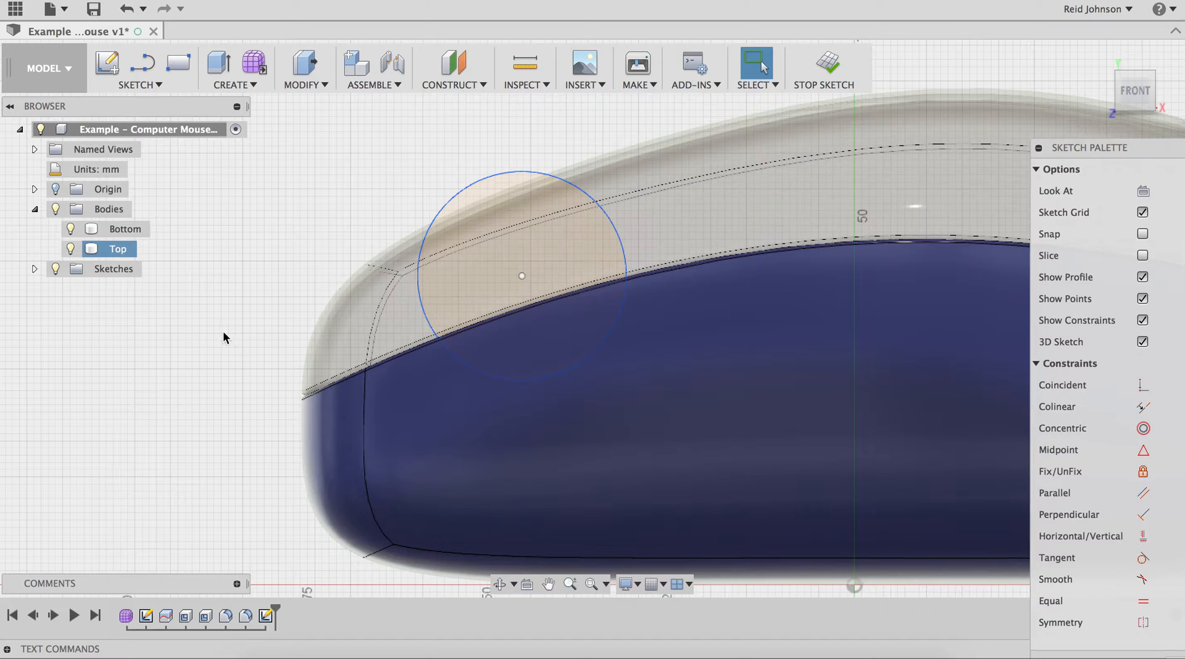
Nudge the circle's center and enlarge it to about 14.7 mm radius, hiding the Top body only while adjusting
left_click(521, 273)
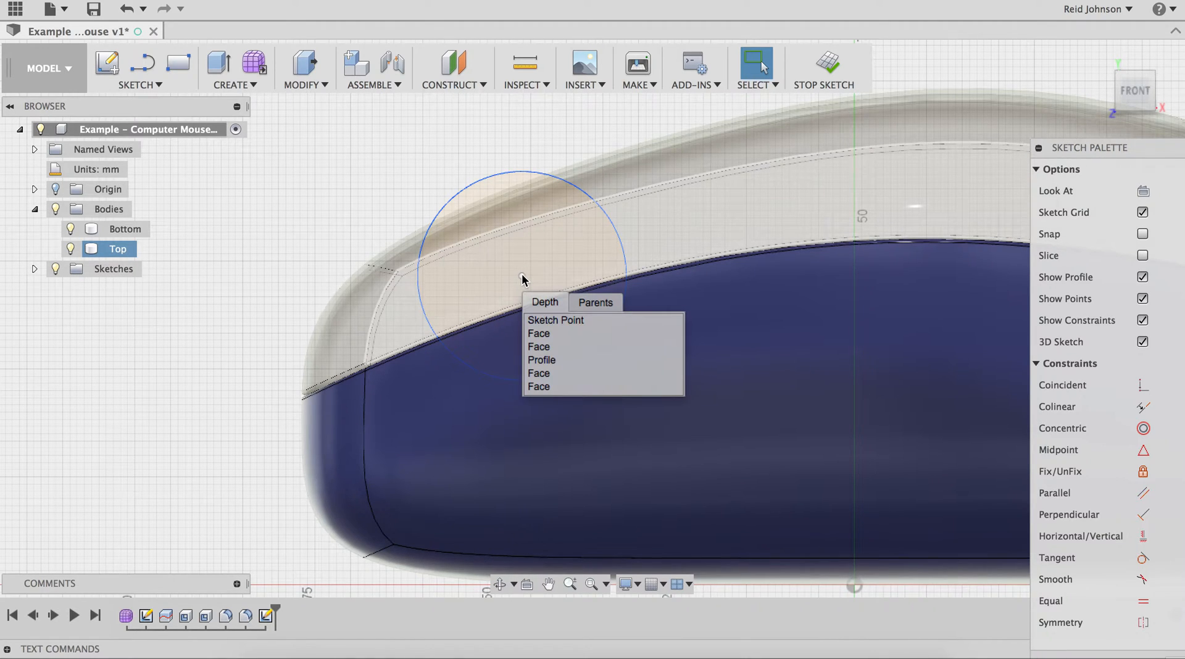
left_click(545, 321)
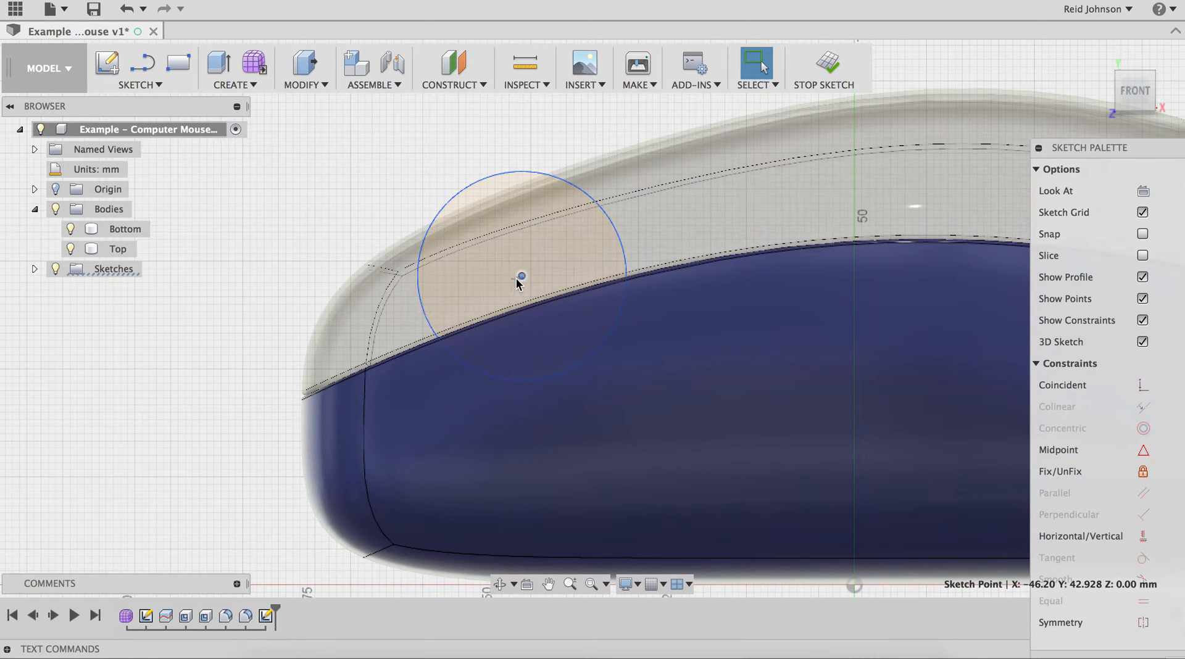
left_click(529, 277, "shift")
left_click(371, 162)
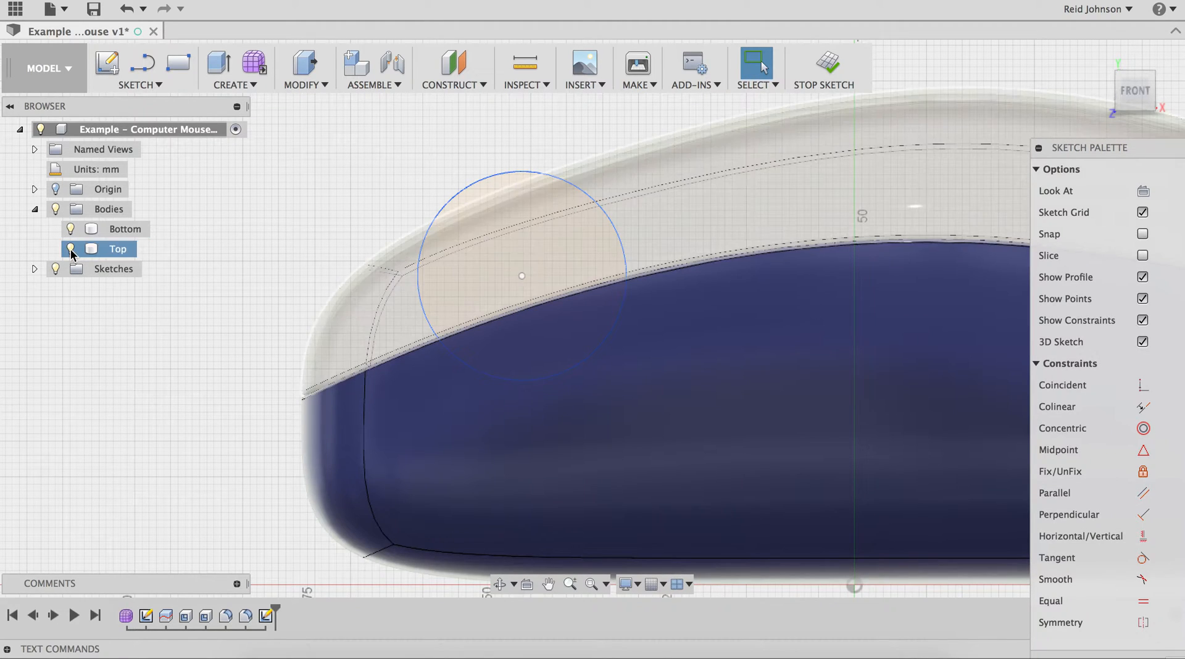
left_click(71, 250)
mouse_move(522, 277)
left_mouse_down()
mouse_move(531, 267)
mouse_move(519, 259)
mouse_move(502, 268)
mouse_move(512, 292)
mouse_move(530, 287)
mouse_move(518, 276)
left_mouse_up()
left_click(447, 206)
left_click_drag(449, 206, 439, 201)
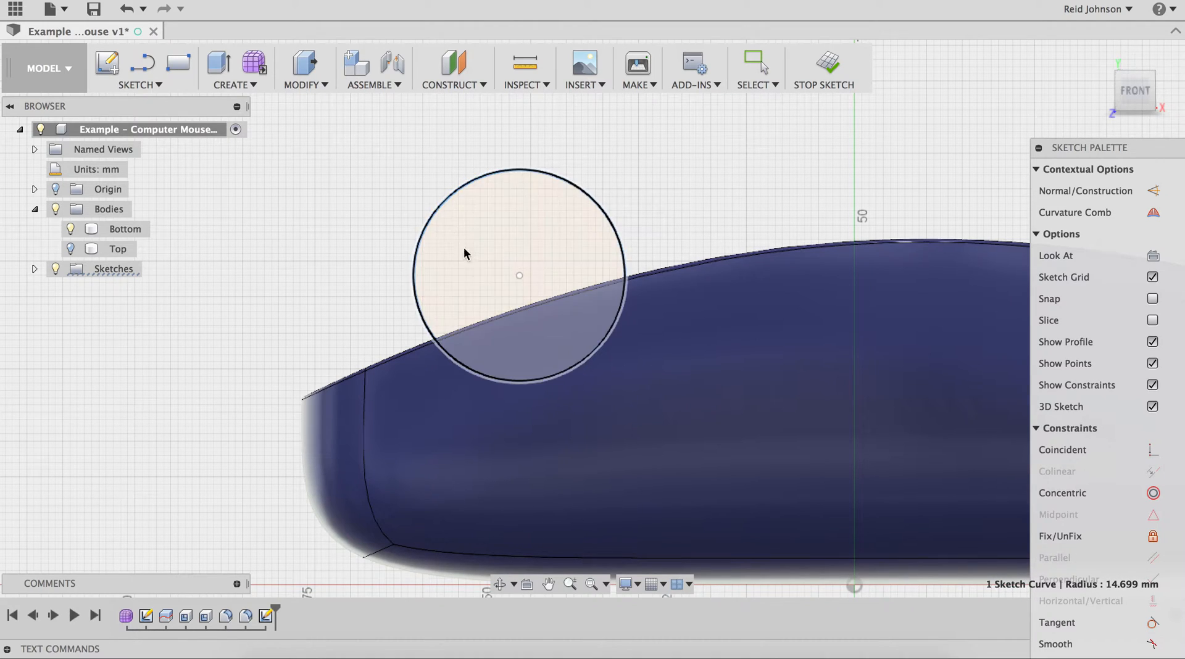
left_click(71, 248)
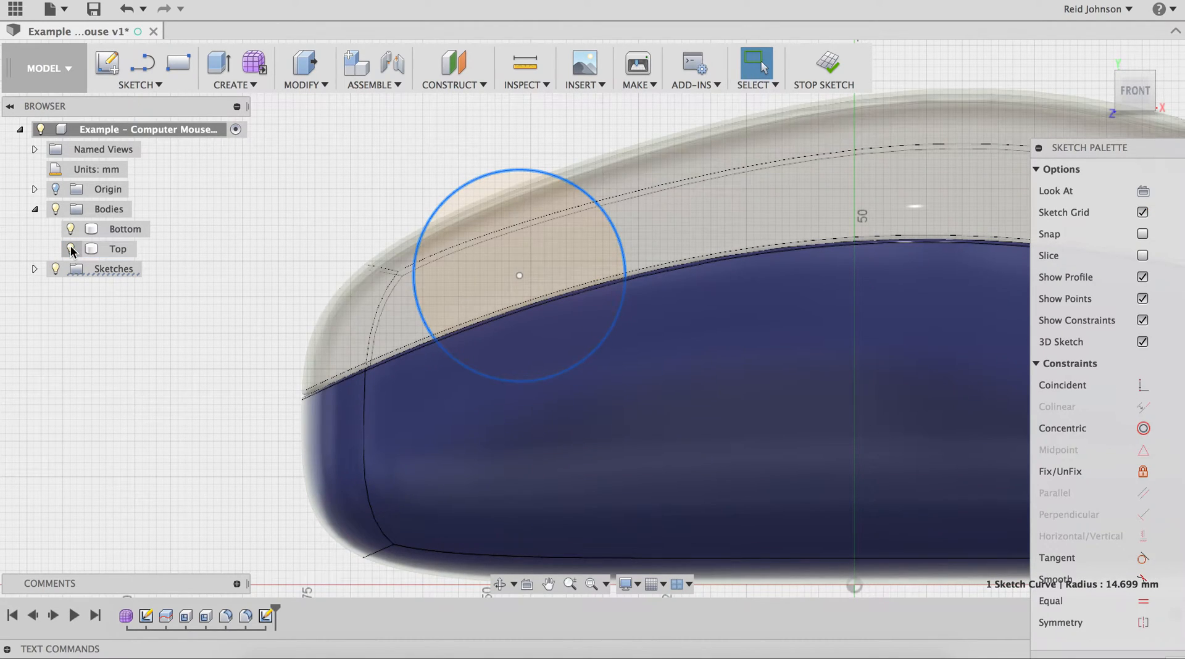
Finish the sketch and use Press Pull to extrude the circle profile as a cut about 11.9 mm deep
mouse_move(668, 365)
middle_mouse_down("shift")
mouse_move(553, 269)
mouse_move(682, 360)
middle_mouse_up("shift")
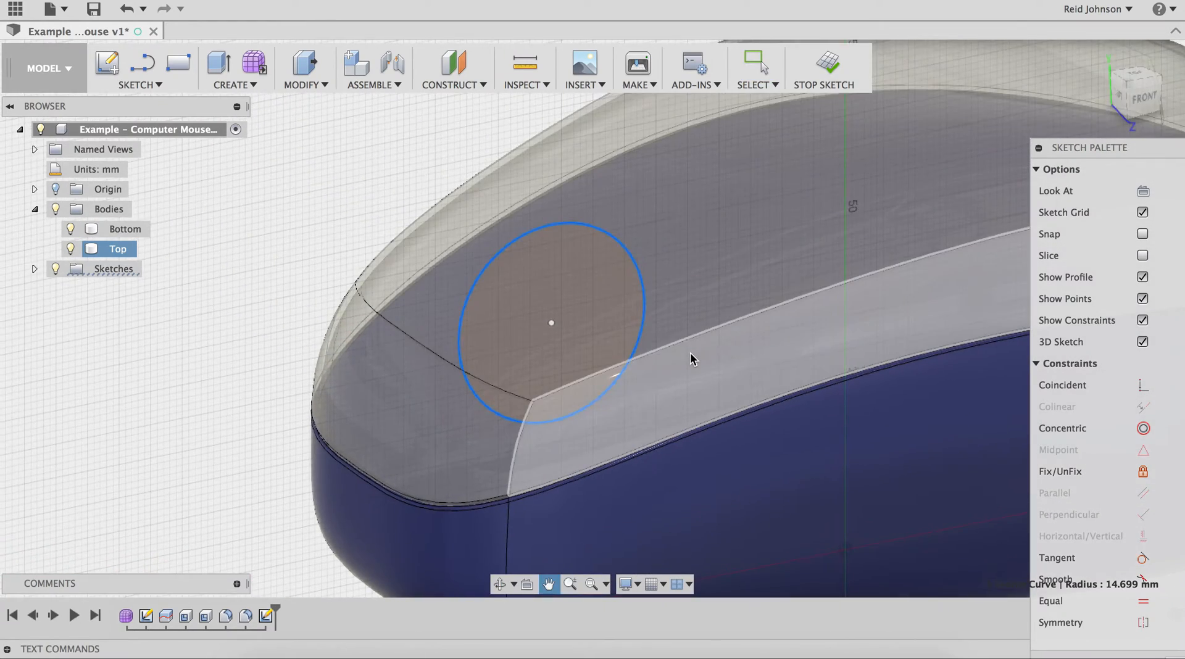
scroll(690, 353, "up", 3)
scroll(689, 353, "down", 2)
left_click(828, 61)
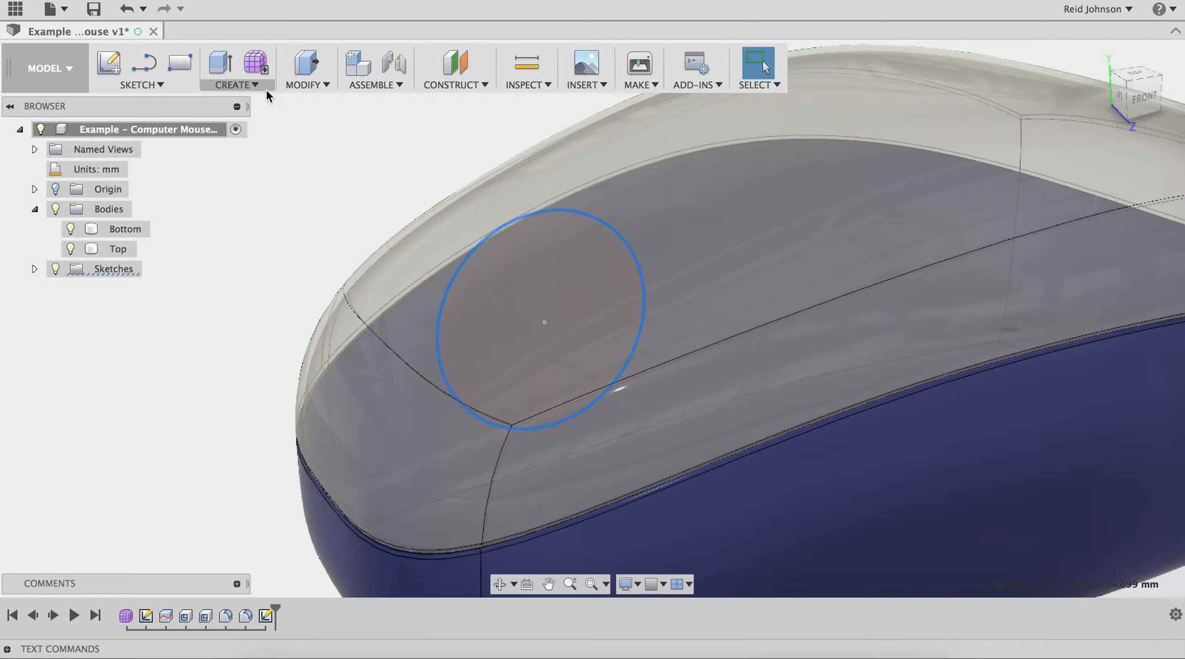
left_click(294, 86)
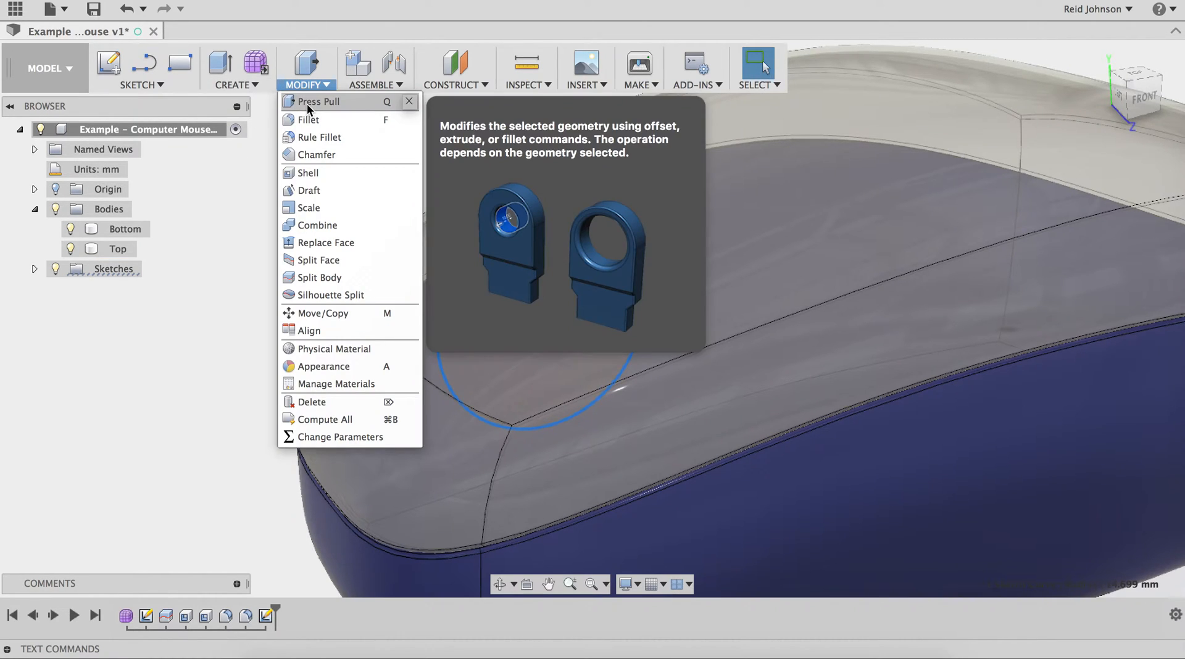
left_click(351, 101)
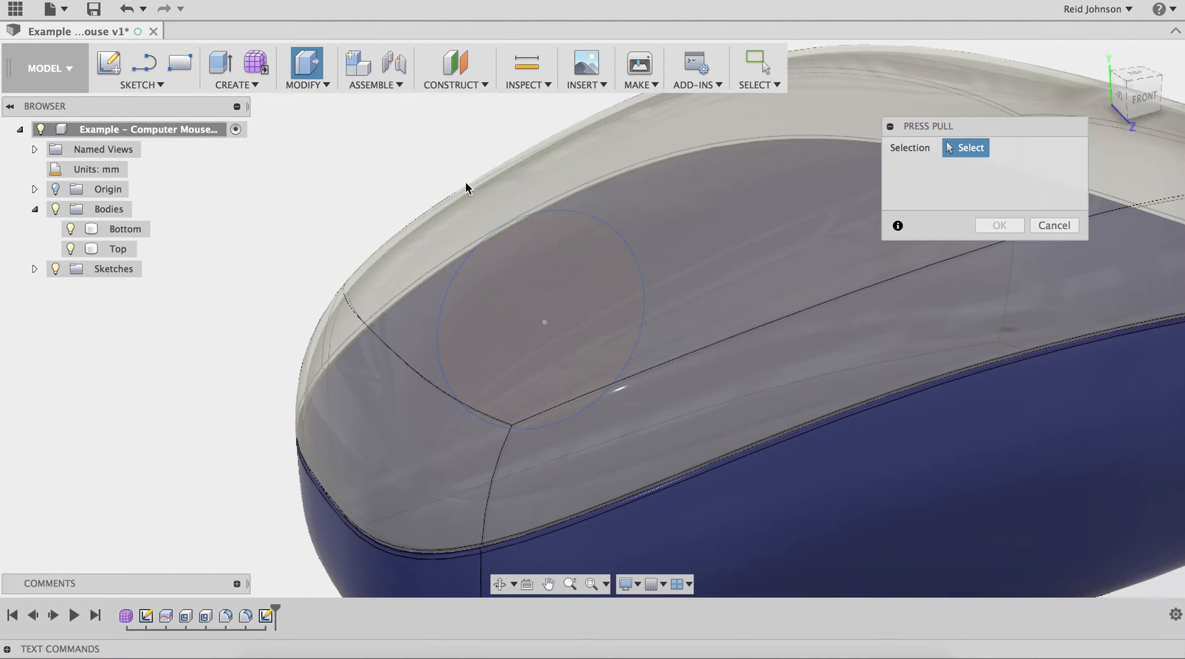
left_click(498, 249)
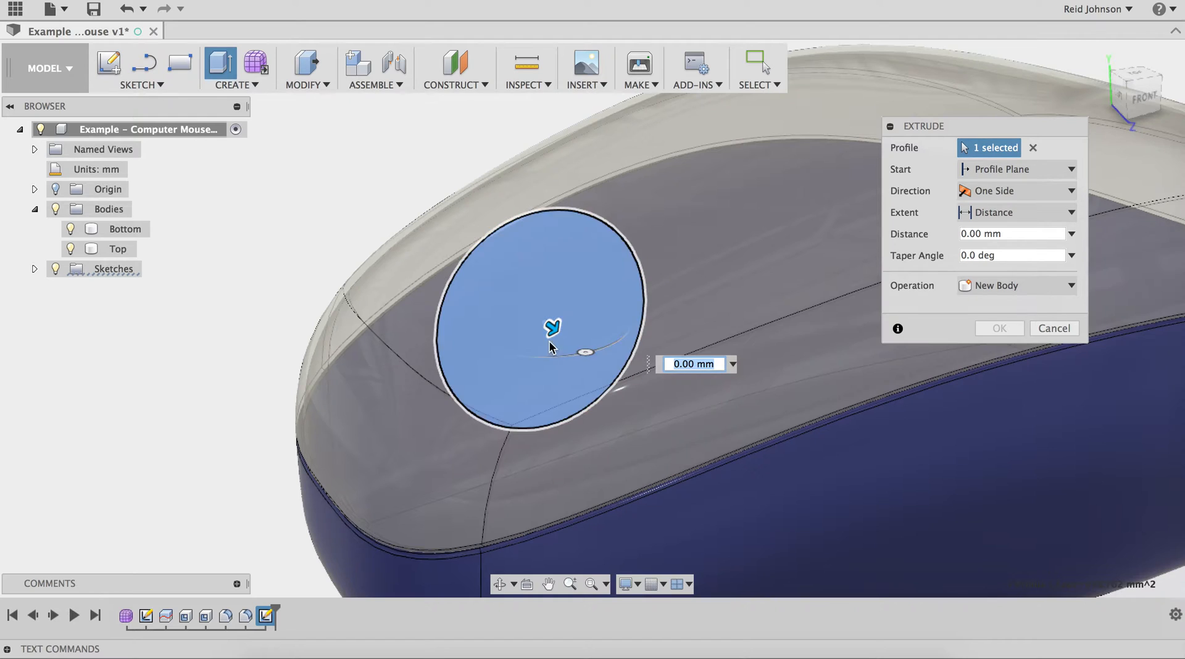
left_click_drag(551, 333, 616, 373)
middle_click_drag(616, 375, 598, 425, "shift")
left_click_drag(598, 425, 588, 387)
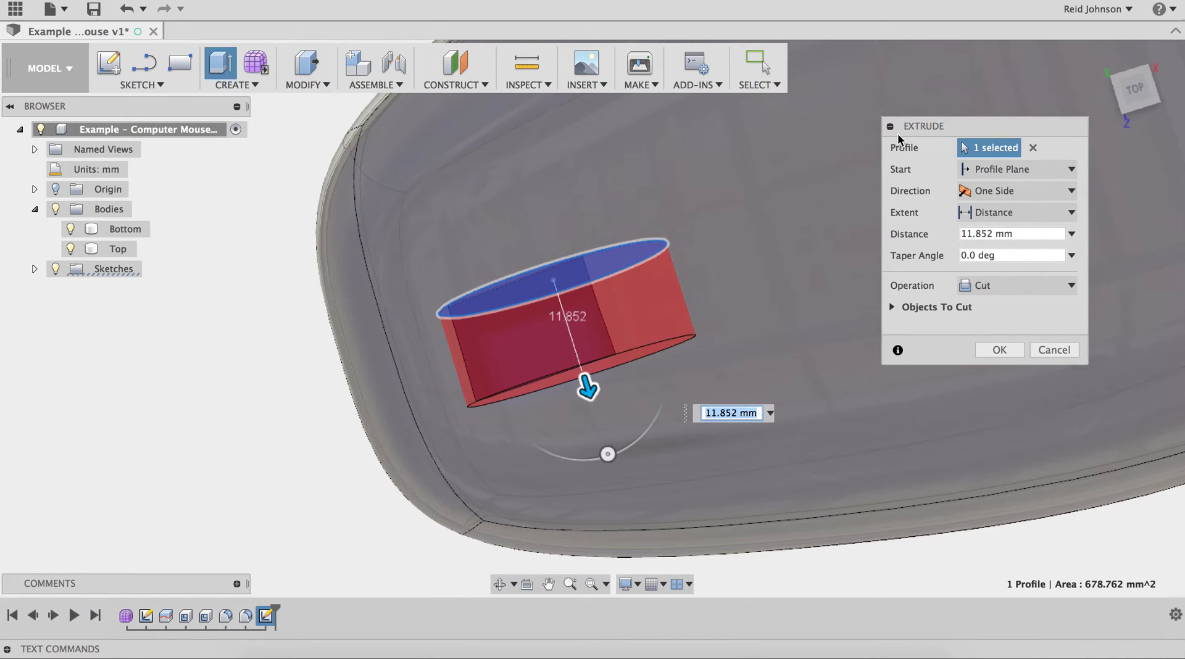
Make the cut symmetric about the profile plane and reduce its distance to about 3.45 mm
left_click_drag(946, 124, 887, 174)
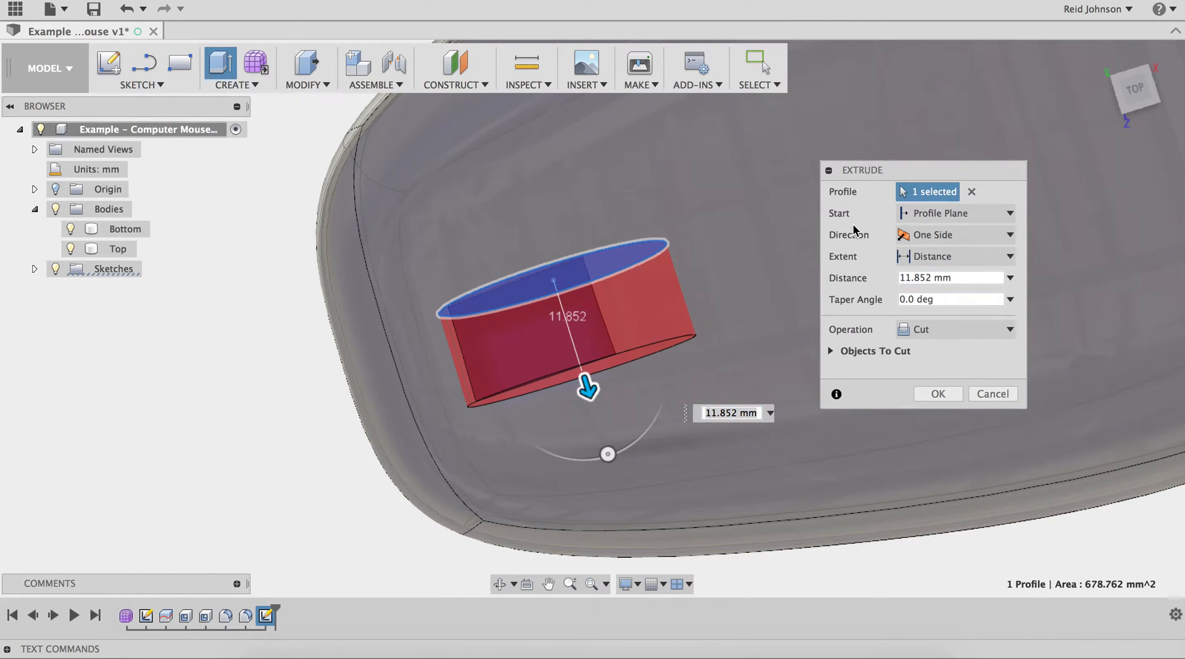
left_click(919, 237)
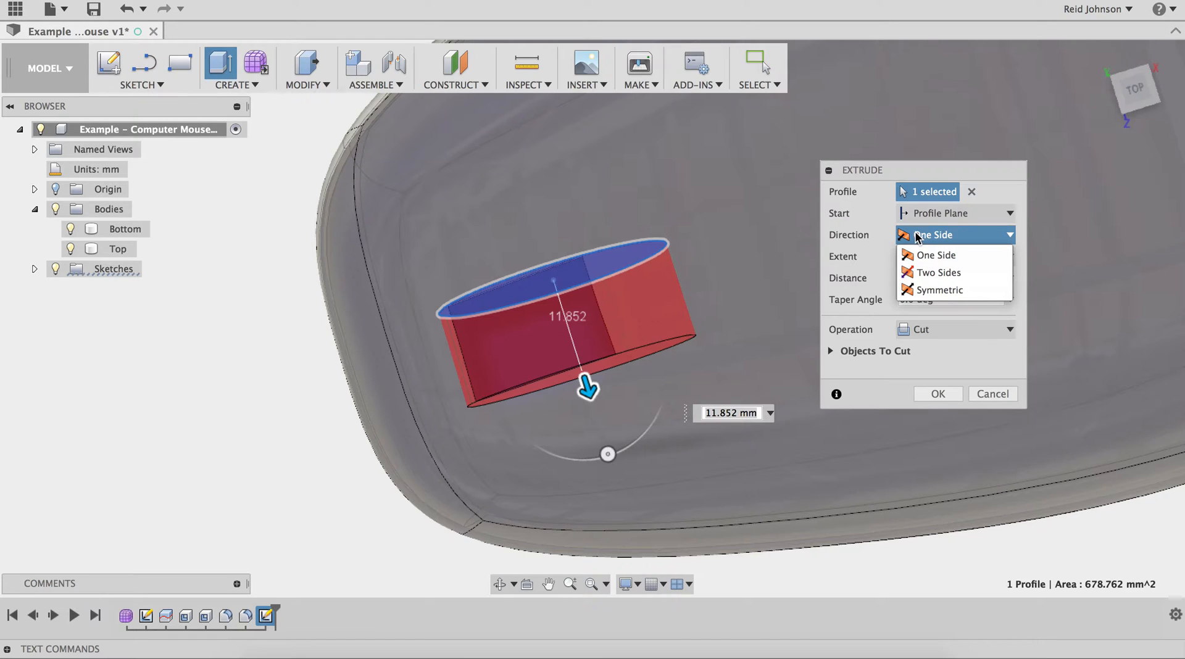
left_click(924, 295)
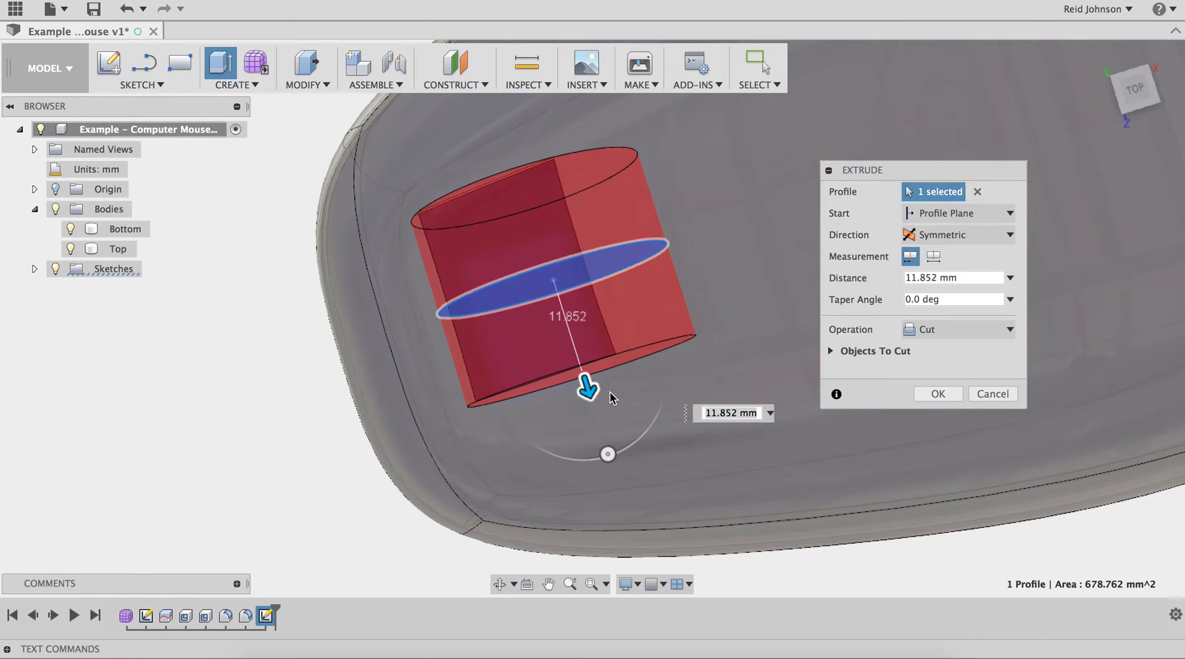
left_click_drag(596, 395, 564, 329)
middle_click_drag(570, 337, 566, 349, "shift")
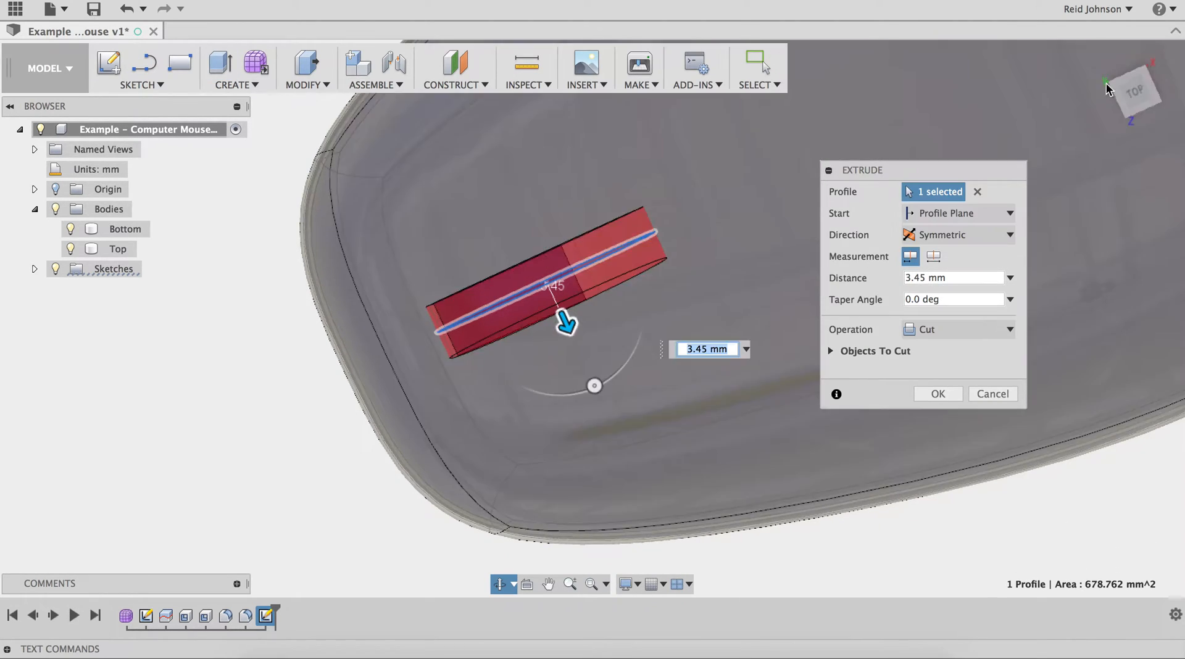
Set the symmetric cut's distance to 3.5 mm and complete the slot in the top shell
left_click(1138, 93)
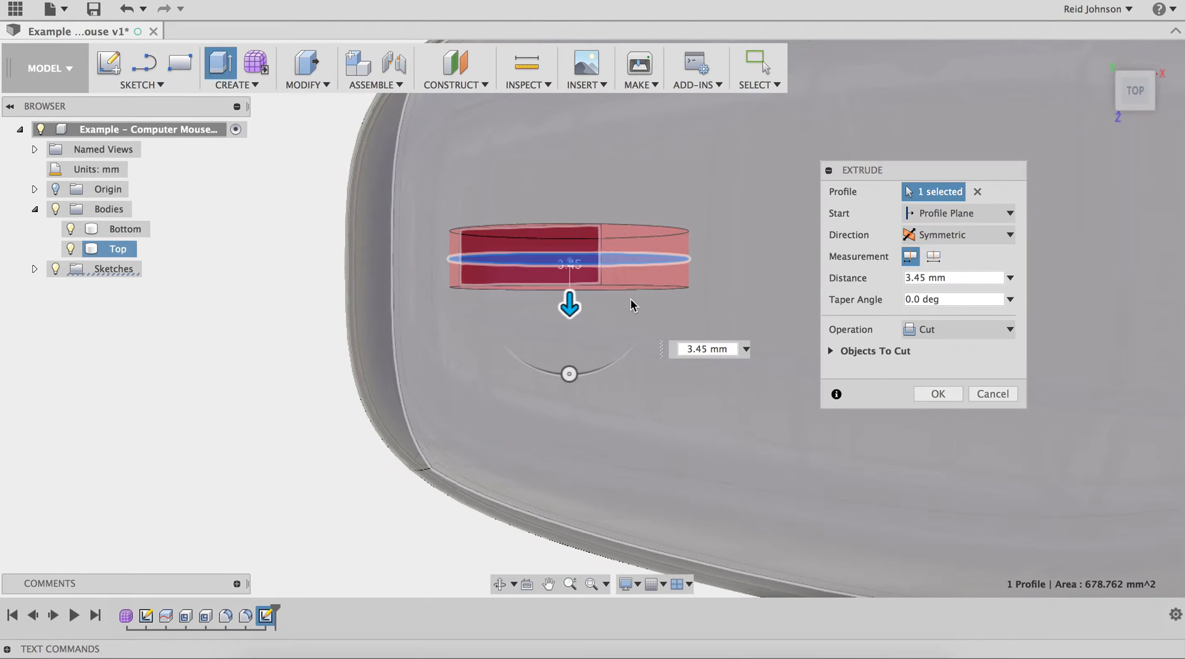
scroll(624, 300, "down", 2)
middle_click_drag(560, 316, 415, 366)
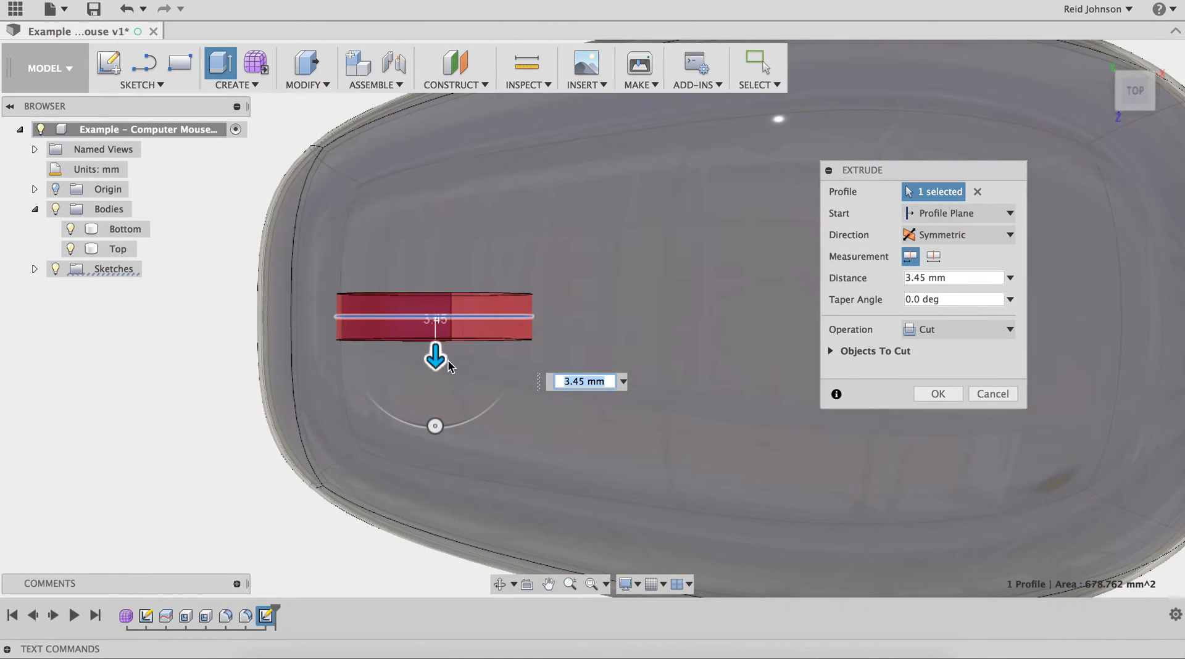
left_click_drag(438, 360, 436, 357)
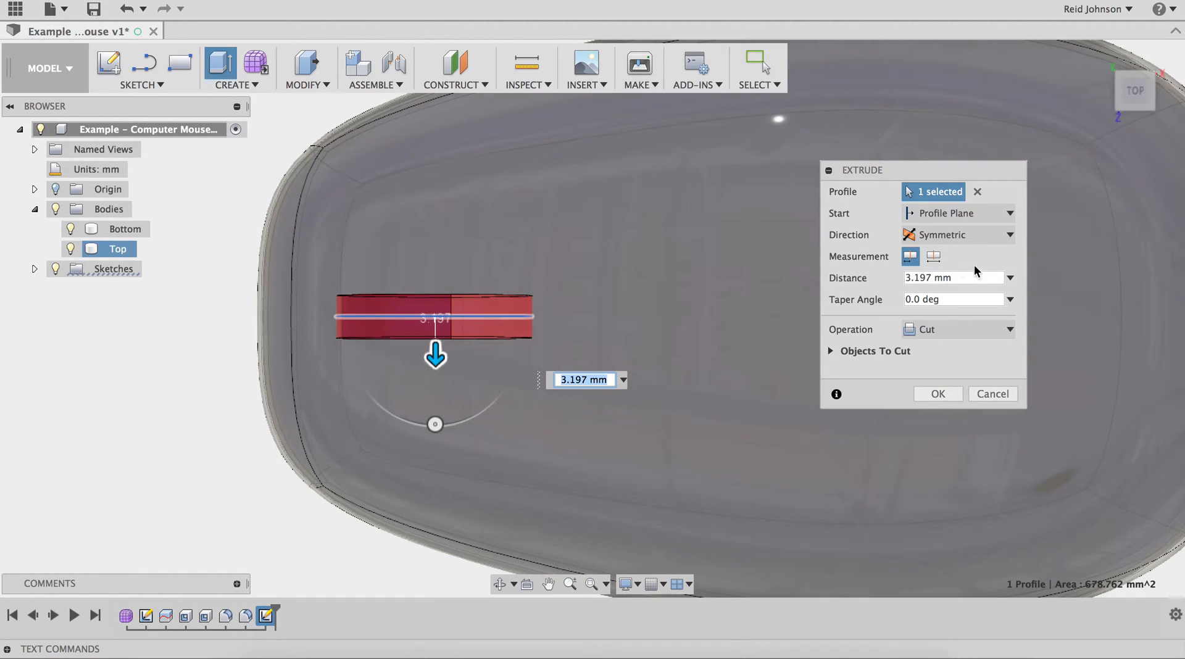
left_click_drag(967, 277, 792, 302)
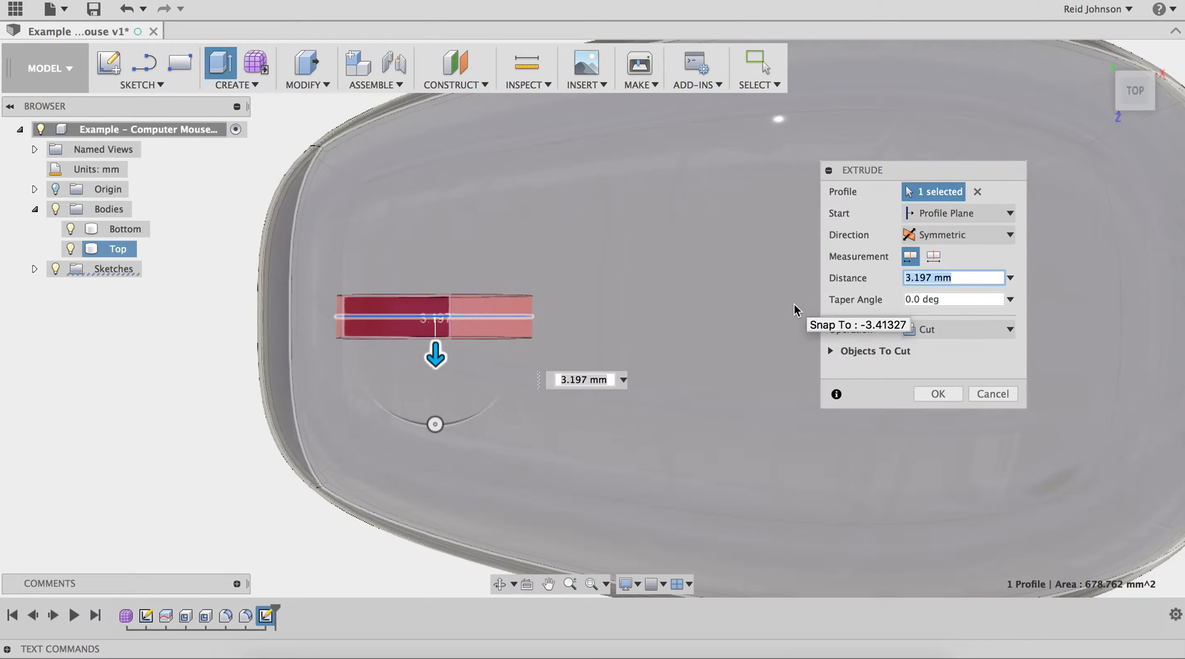
type("3.5")
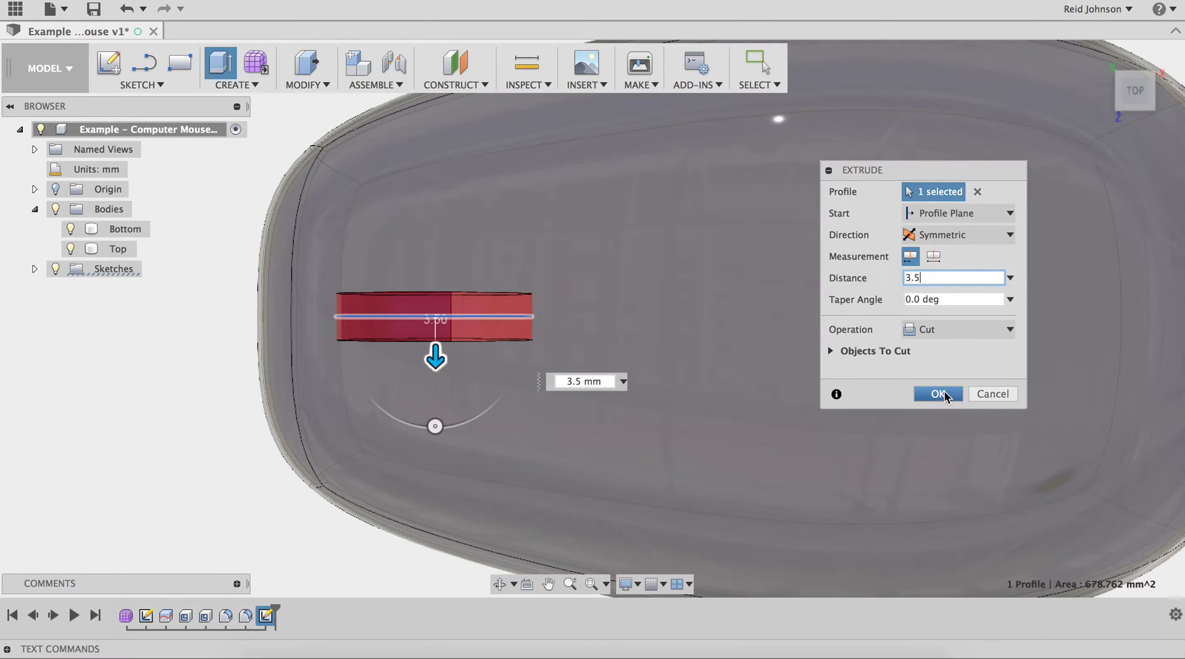
left_click(939, 393)
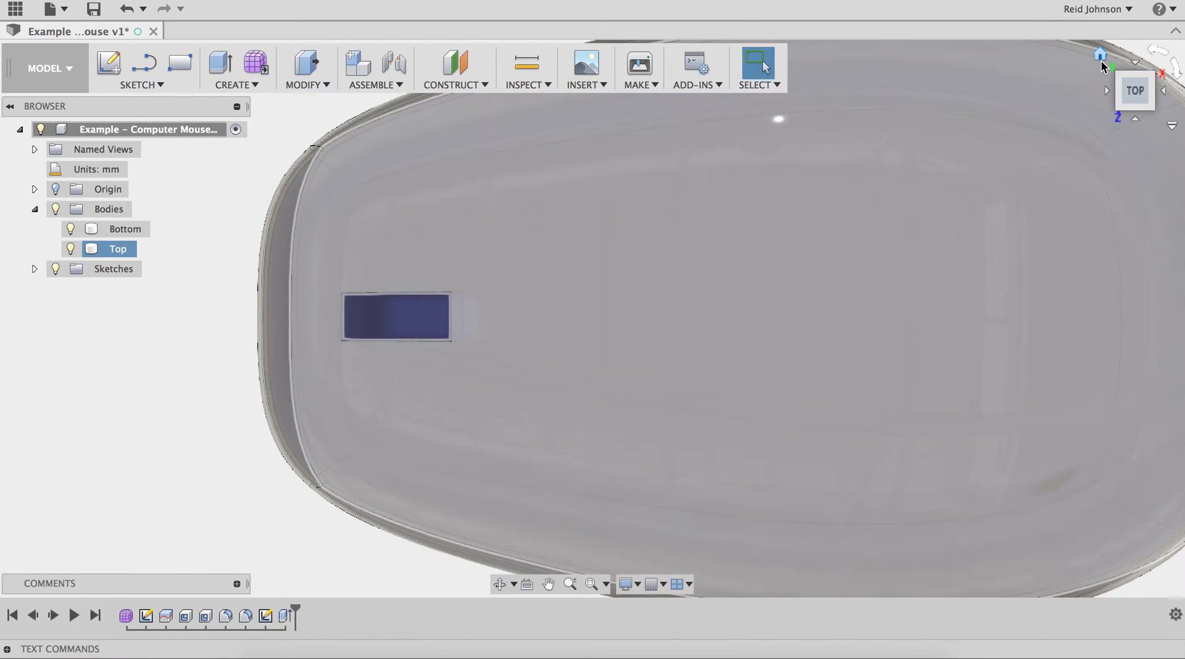
Examine the new slot in the mouse's top shell from the home view and close up from several angles
left_click(1101, 59)
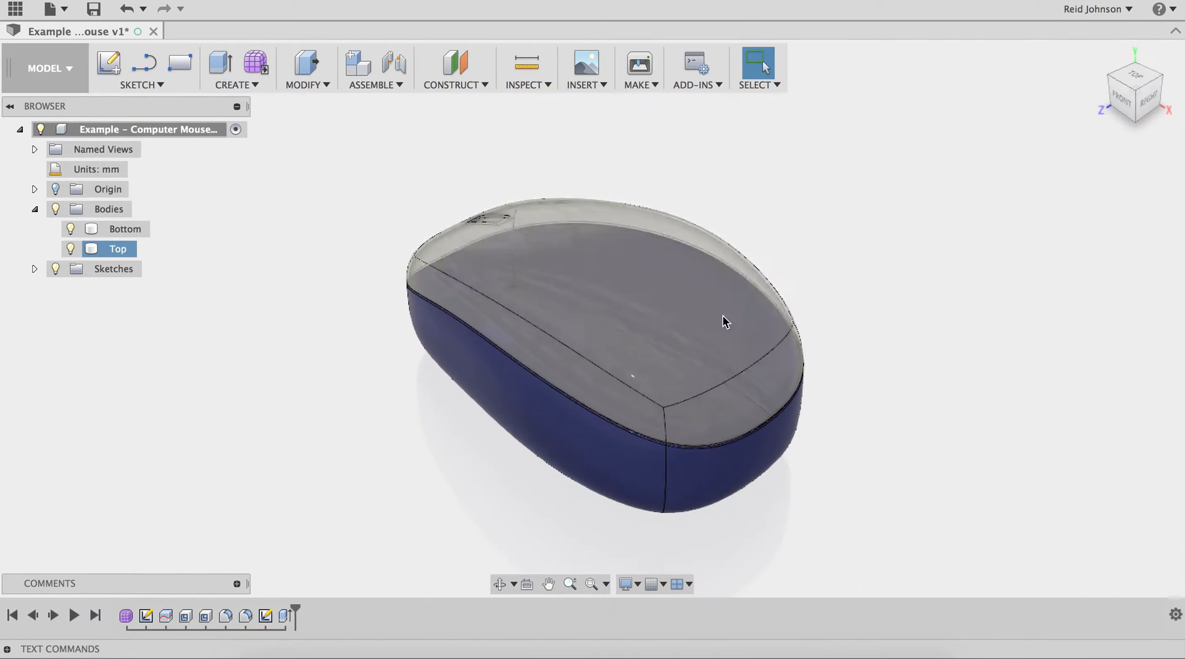
left_click(375, 478)
middle_click_drag(375, 477, 496, 440, "shift")
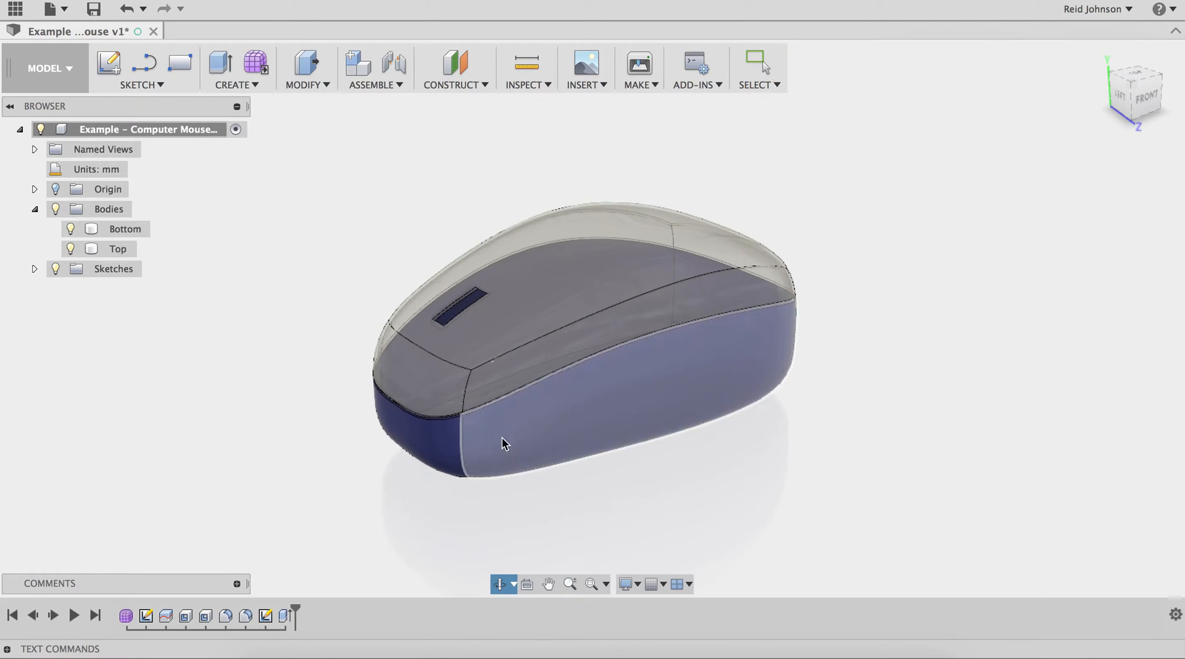
scroll(464, 280, "up", 5)
scroll(587, 365, "up", 5)
middle_click_drag(571, 361, 541, 345, "shift")
middle_click_drag(435, 362, 368, 378, "shift")
scroll(478, 405, "up", 3)
scroll(478, 404, "down", 4)
middle_click_drag(477, 404, 453, 385)
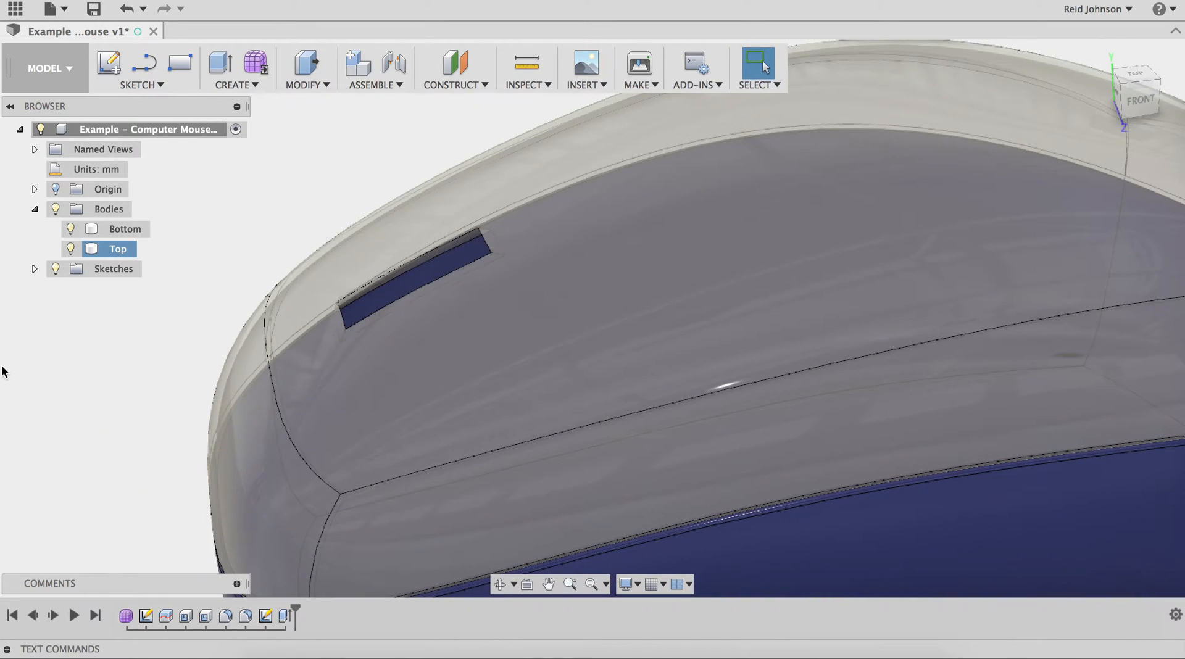
Make Sketch2, which holds the scroll wheel slot's circle, visible again
left_click(34, 269)
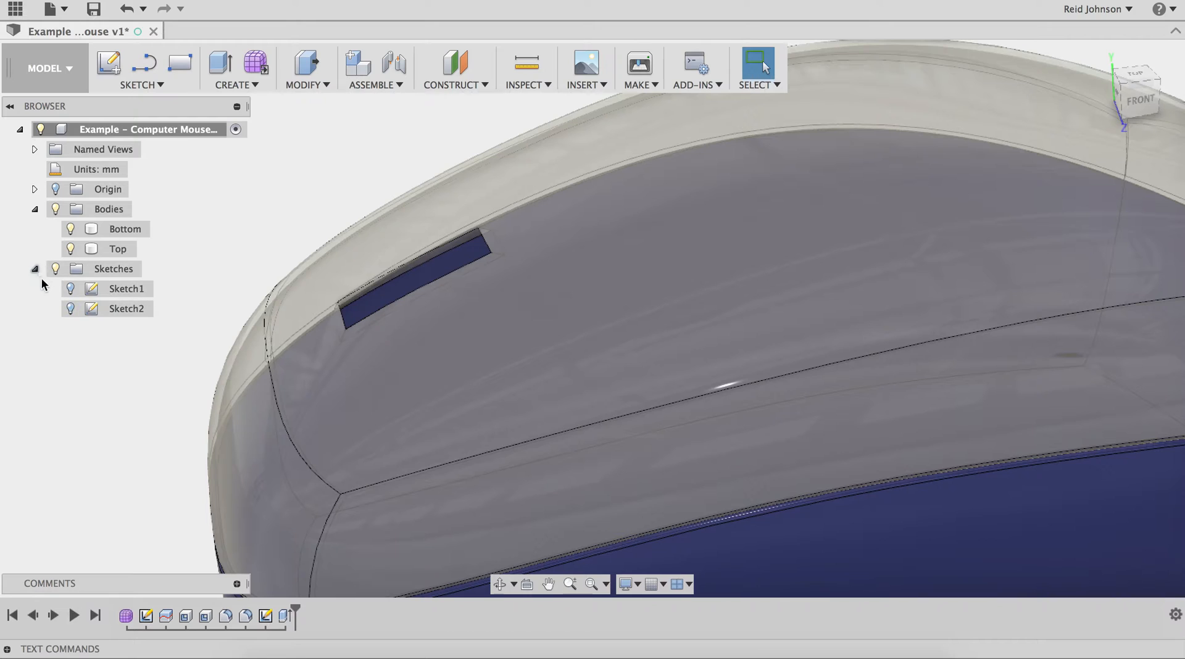
left_click(109, 308)
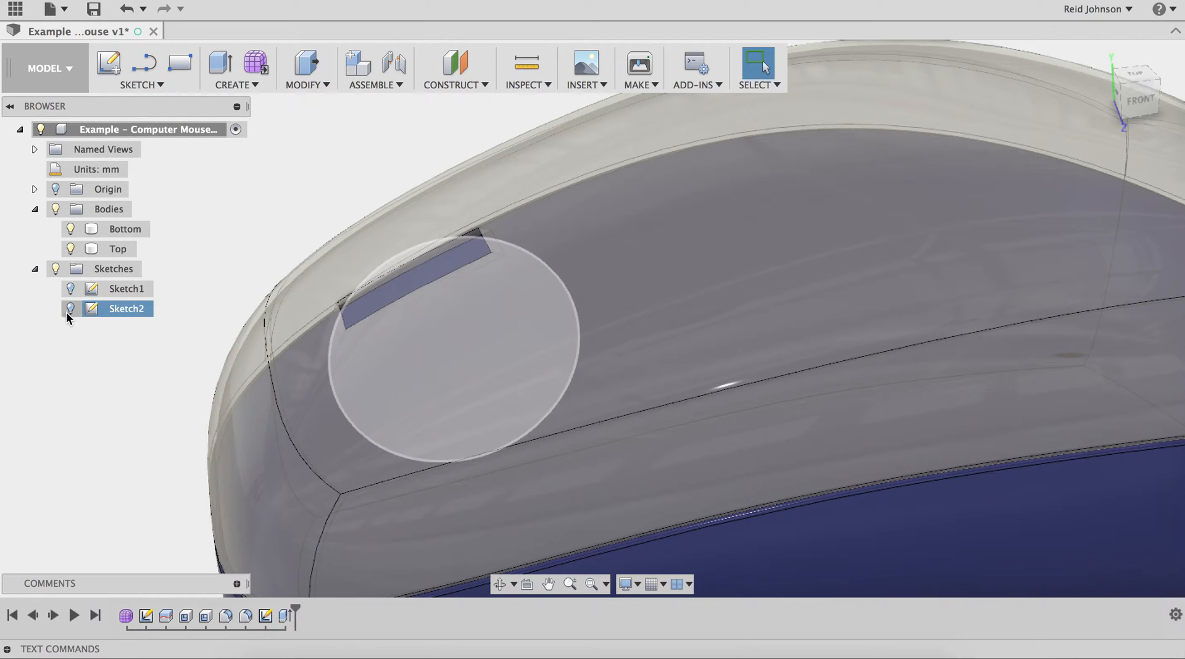
left_click(70, 308)
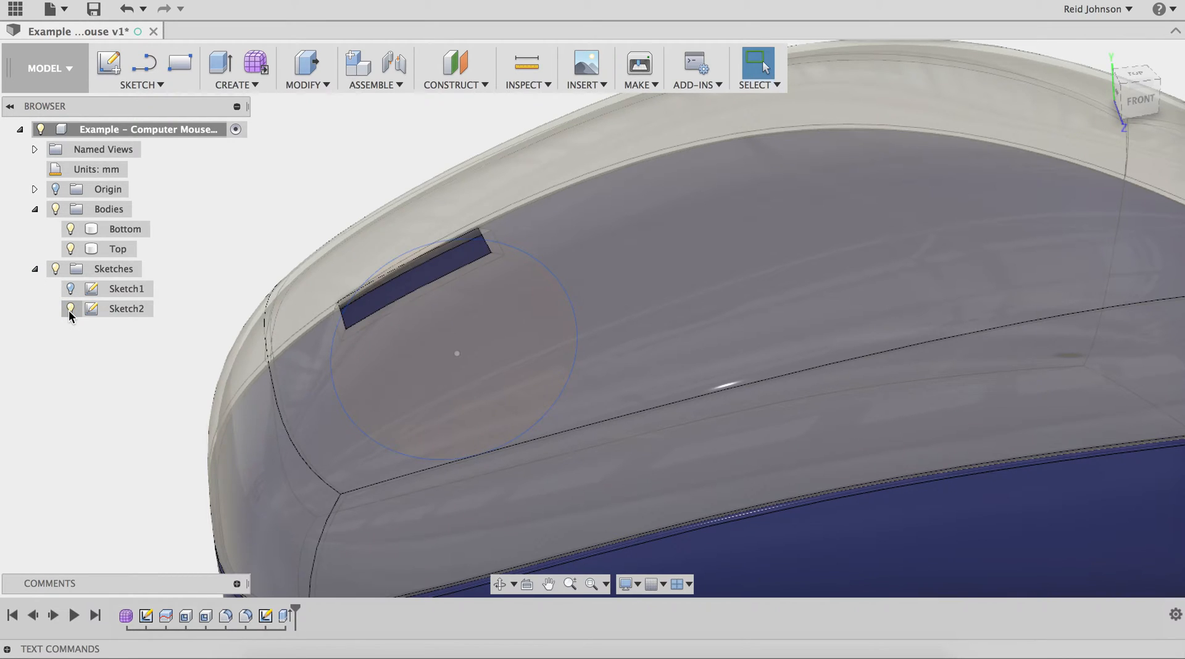
Start a center diameter circle in a new sketch on the vertical origin plane facing the front view
middle_click_drag(167, 444, 192, 390, "shift")
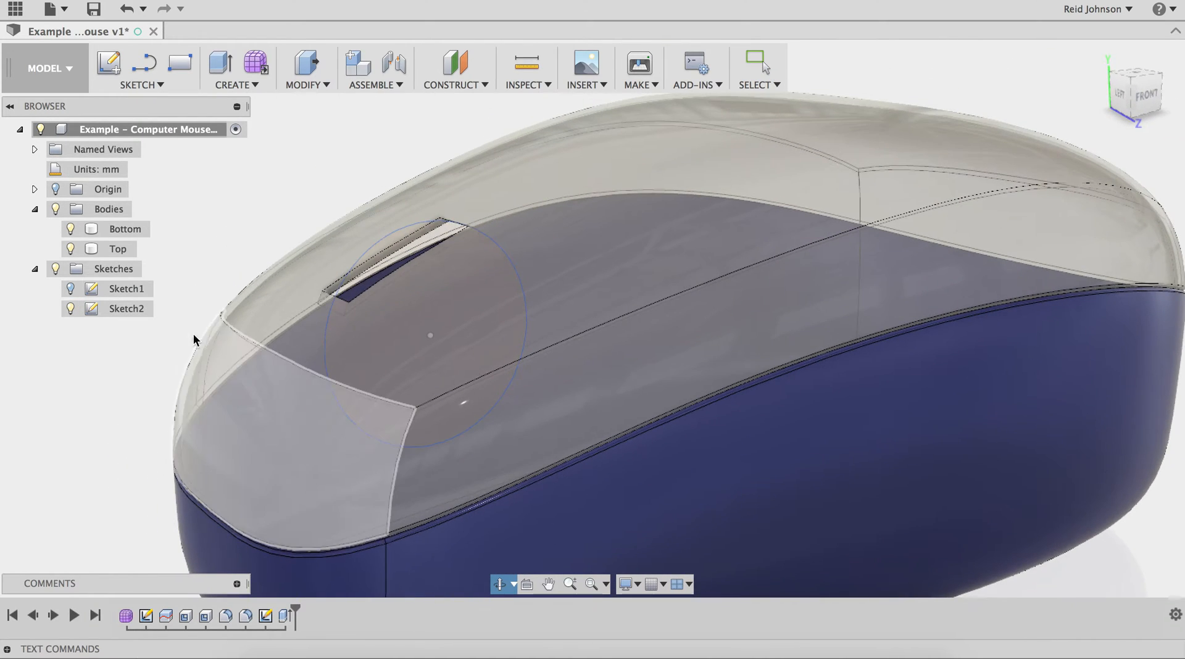
left_click(165, 86)
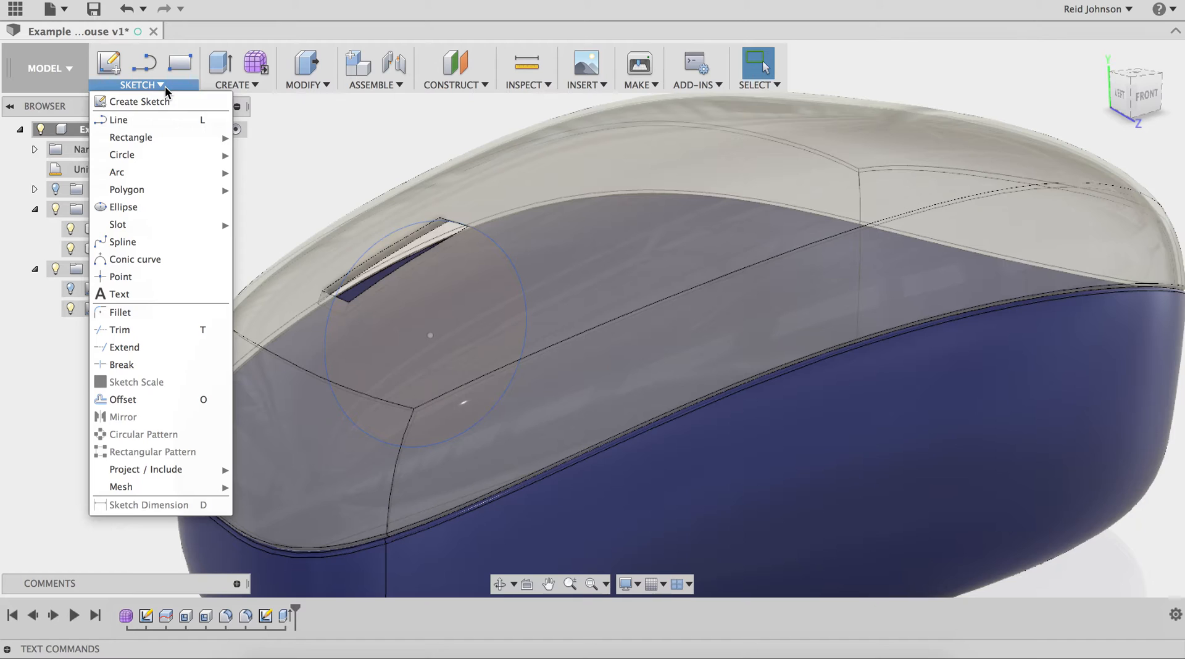
mouse_move(197, 163)
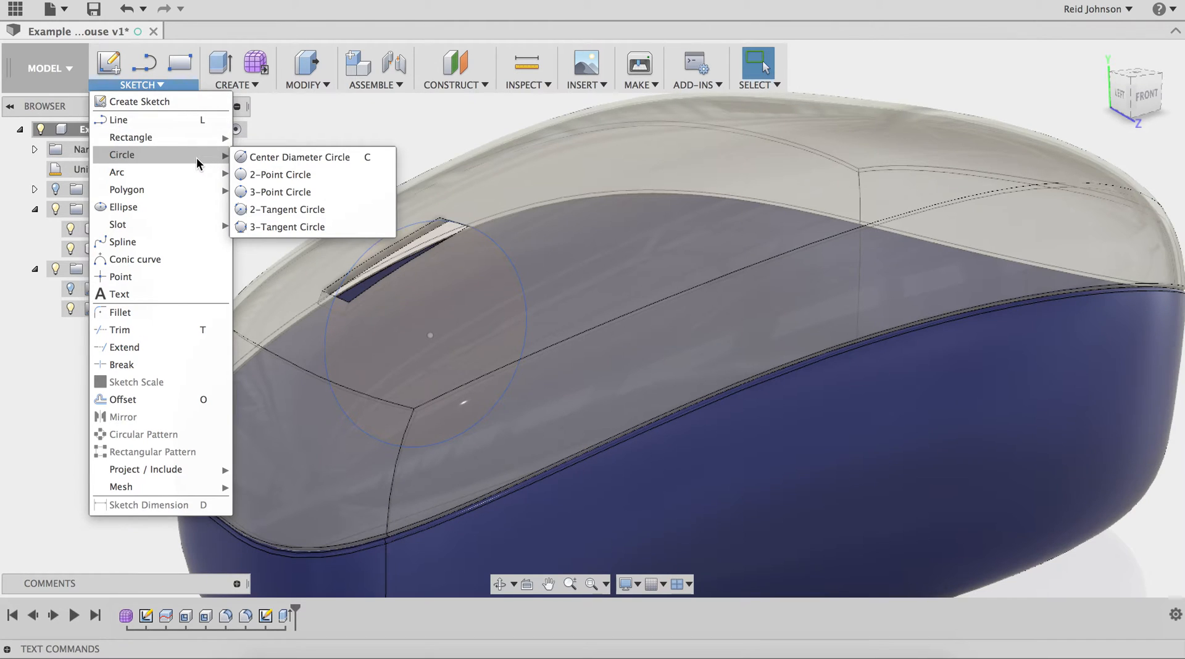
left_click(257, 162)
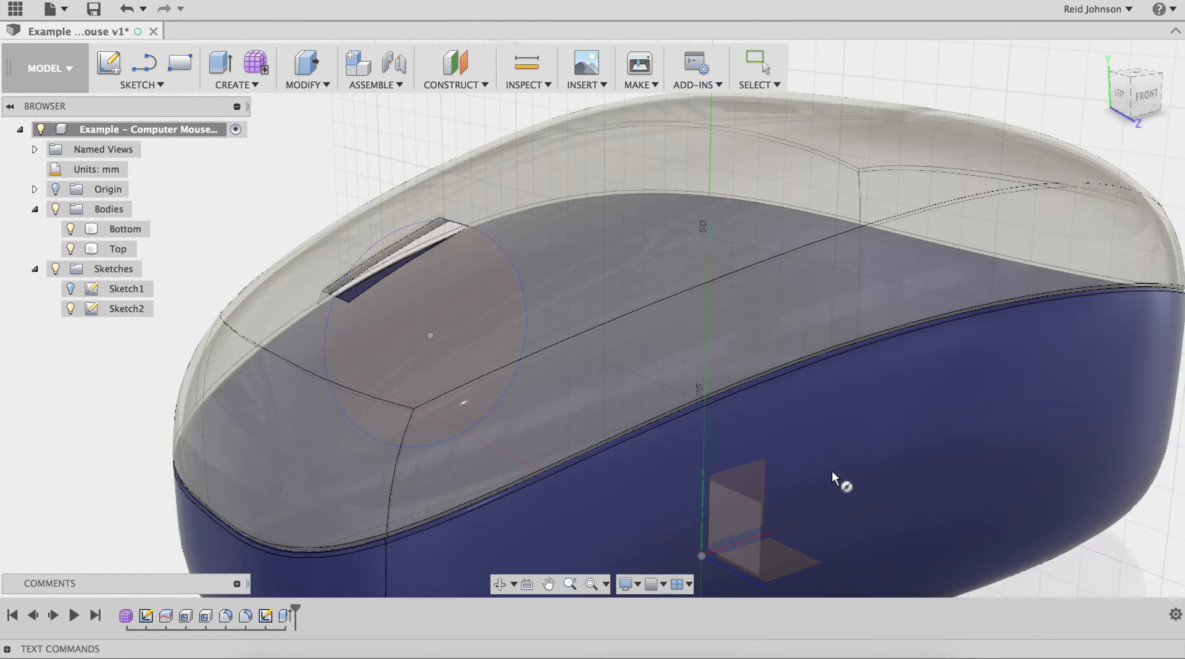
left_click(755, 469)
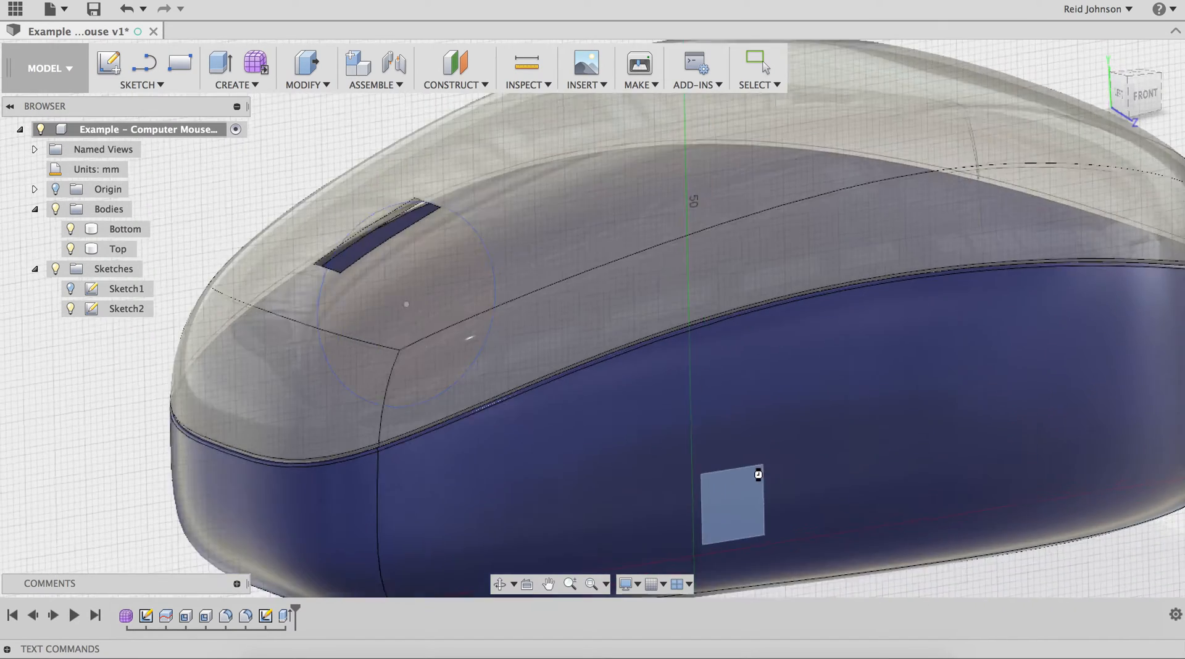
scroll(549, 542, "up", 8)
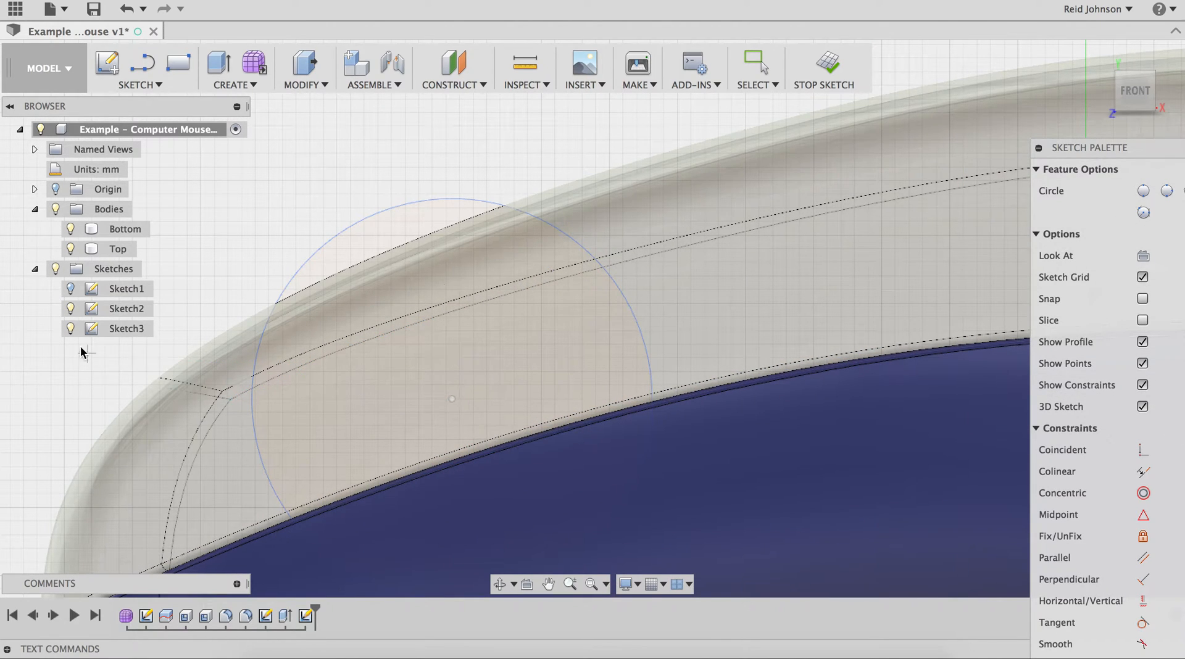
Draw a circle about 28.7 mm in diameter from the slot circle's center, just inside it, and finish the sketch
left_click(451, 399)
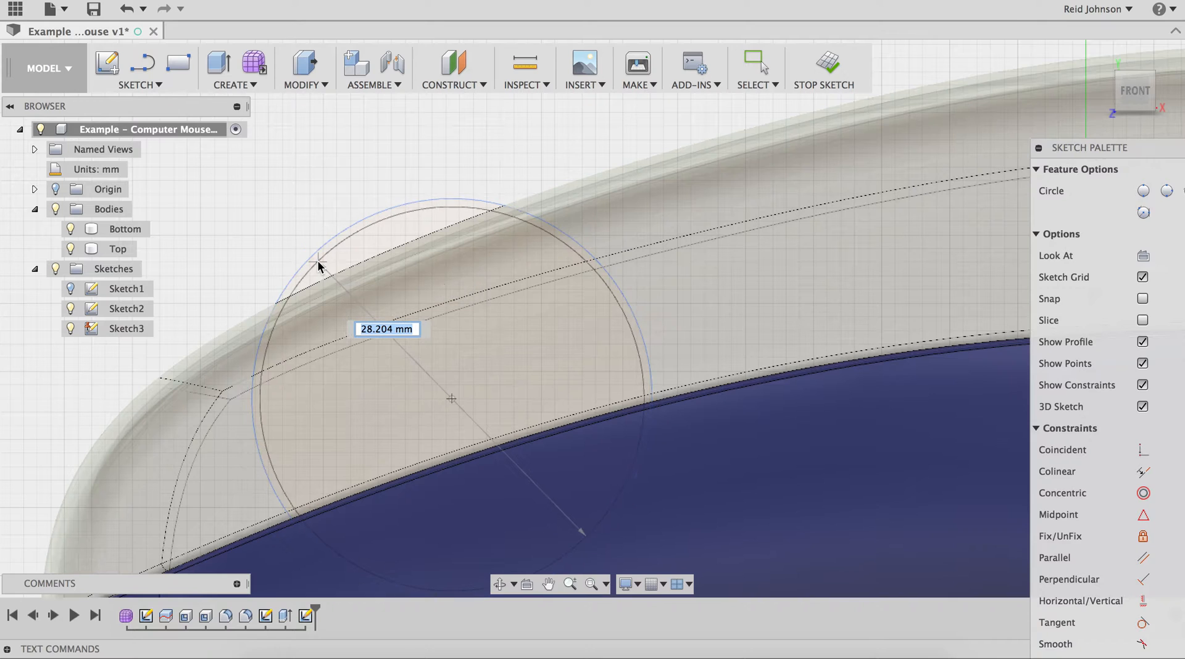
scroll(318, 267, "down", 2)
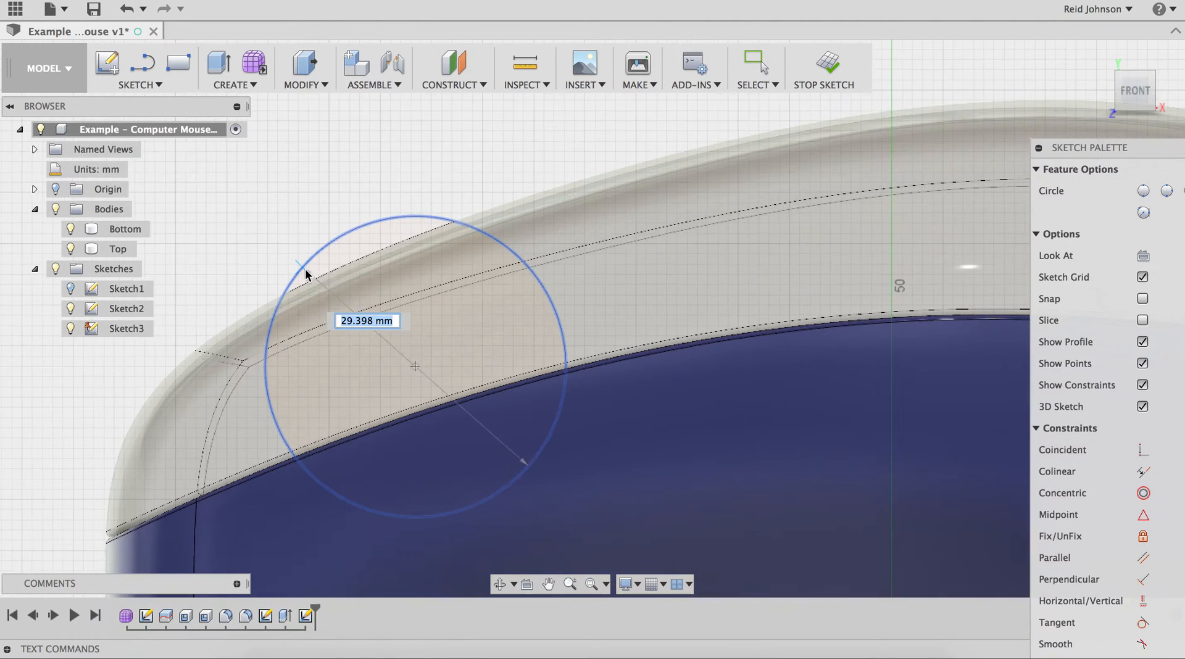
scroll(316, 270, "up", 5)
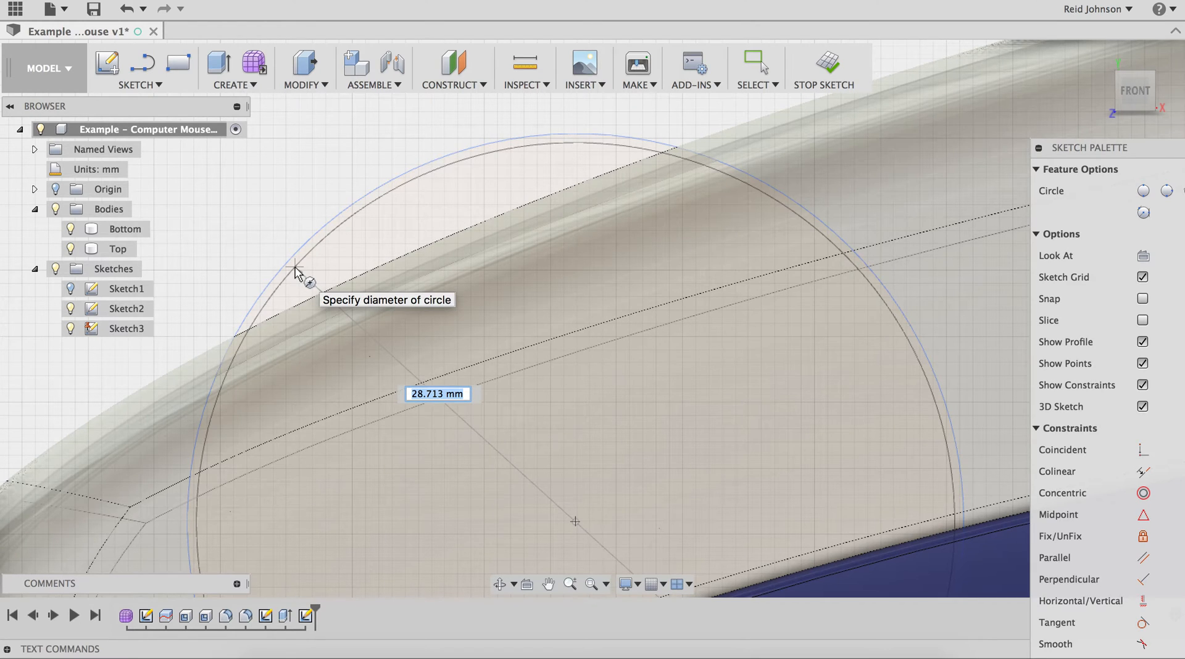
left_click(295, 269)
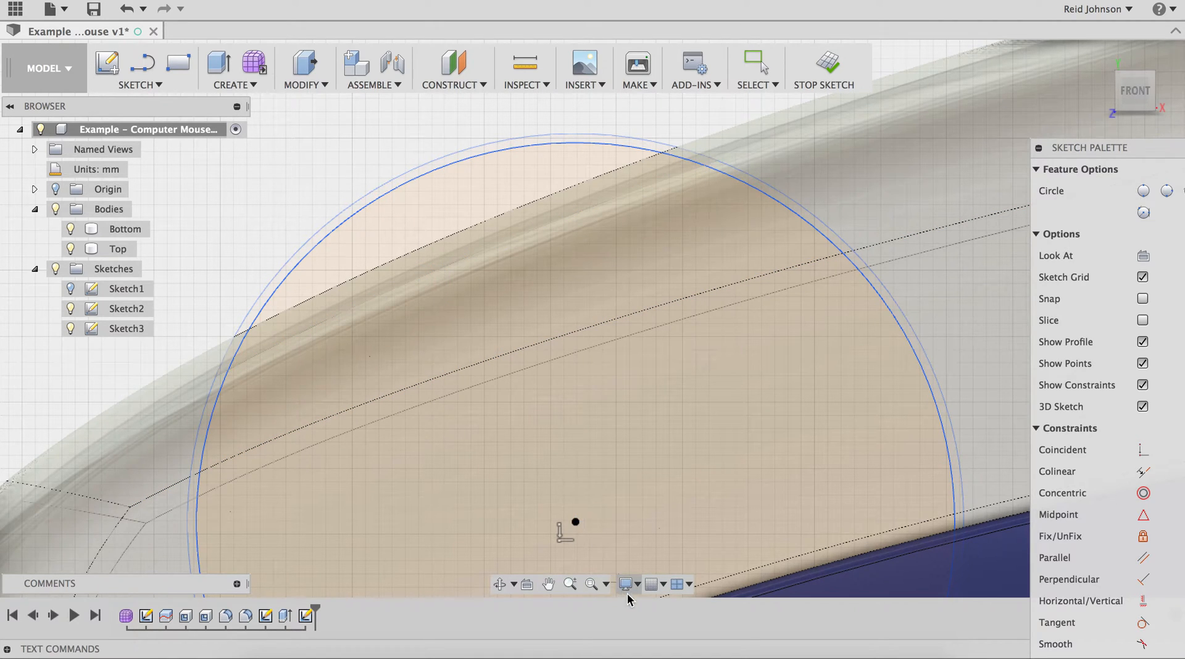
left_click(654, 583)
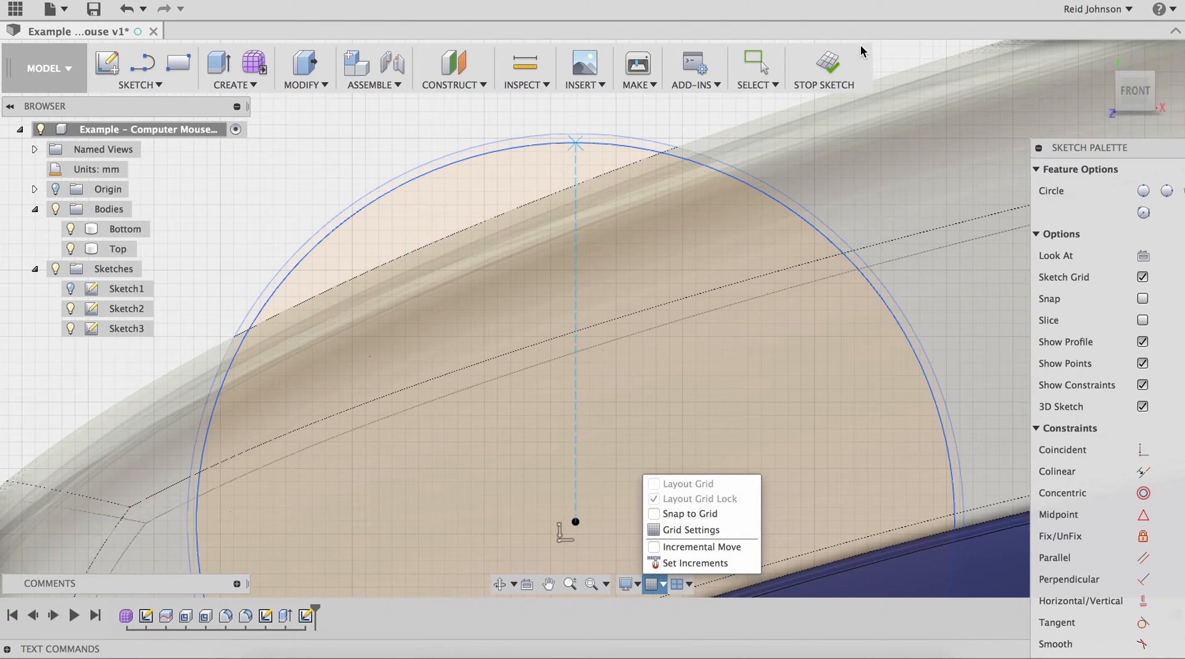
left_click(834, 69)
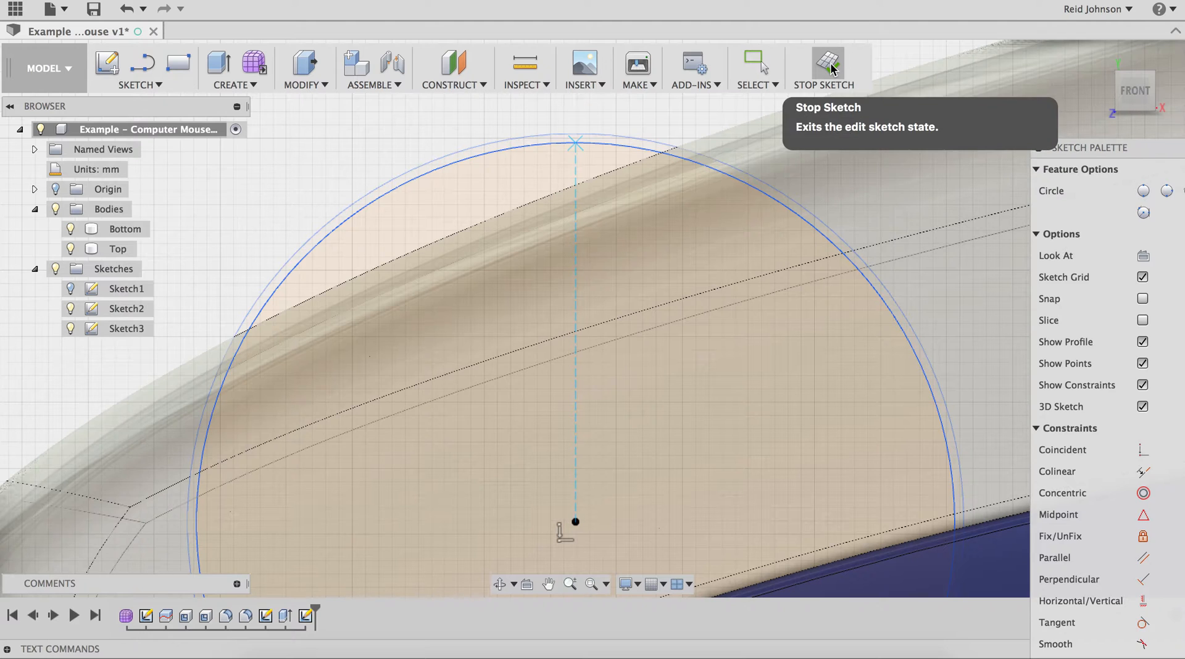
left_click(832, 69)
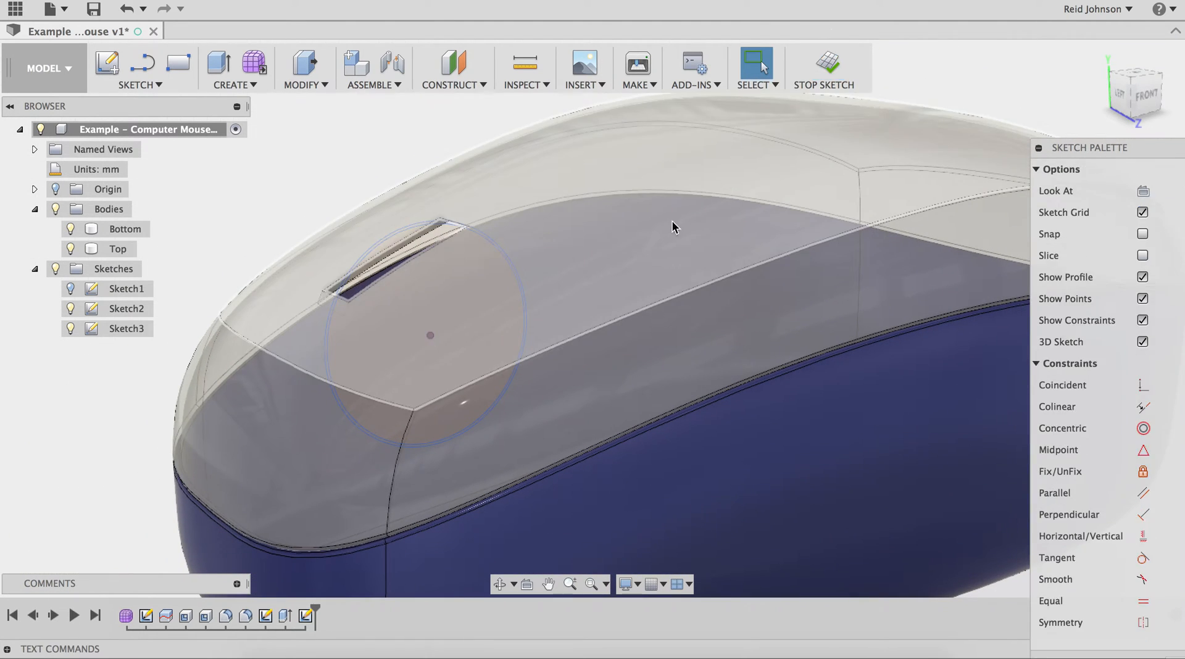
Hide Sketch2 so that only the new, smaller circle in Sketch3 stays displayed
scroll(381, 324, "up", 5)
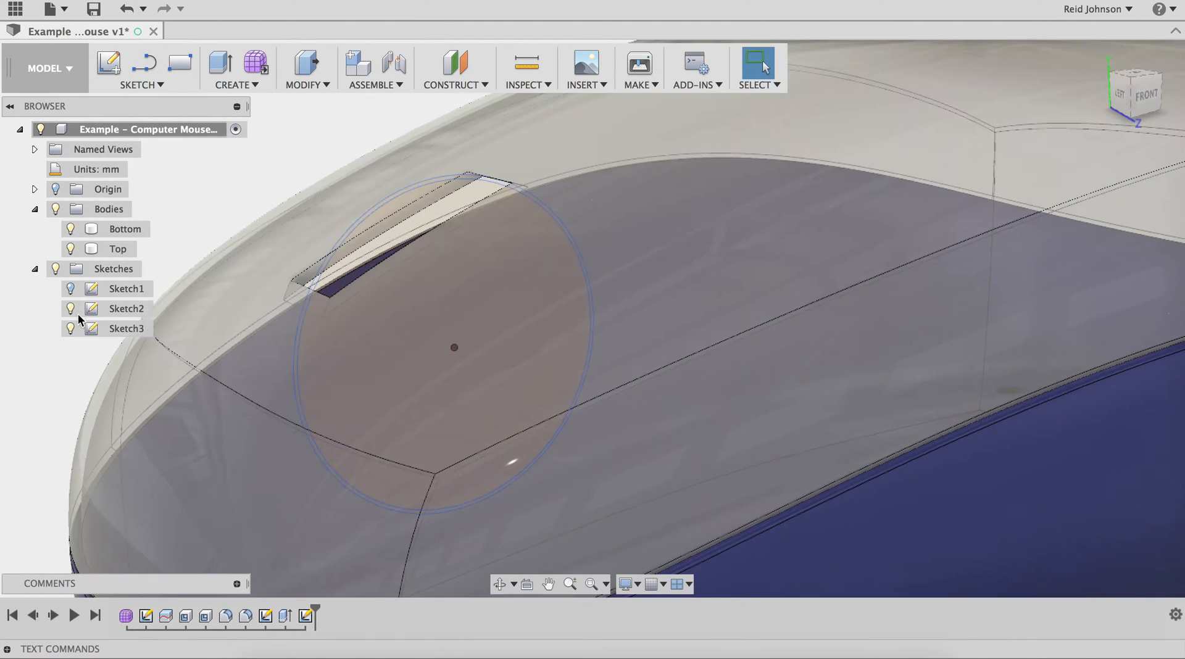
left_click(65, 312)
left_click(74, 330)
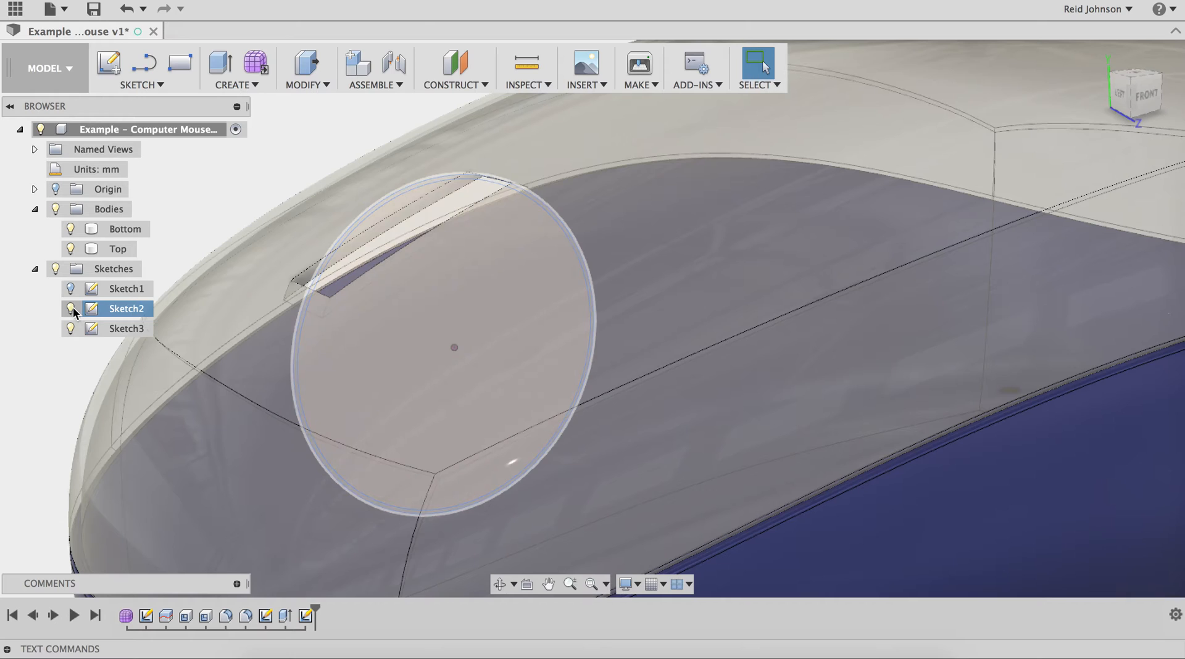
left_click(71, 311)
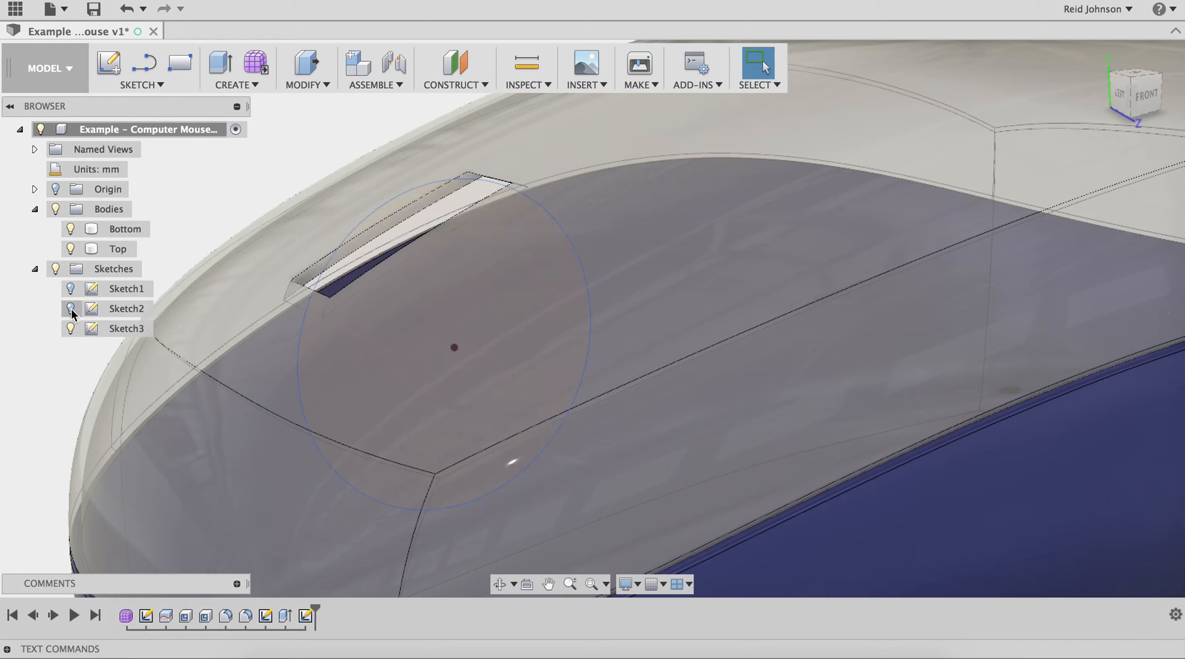
Use Press Pull on the smaller circle's profile and set the extrusion direction to Symmetric
left_click(529, 154)
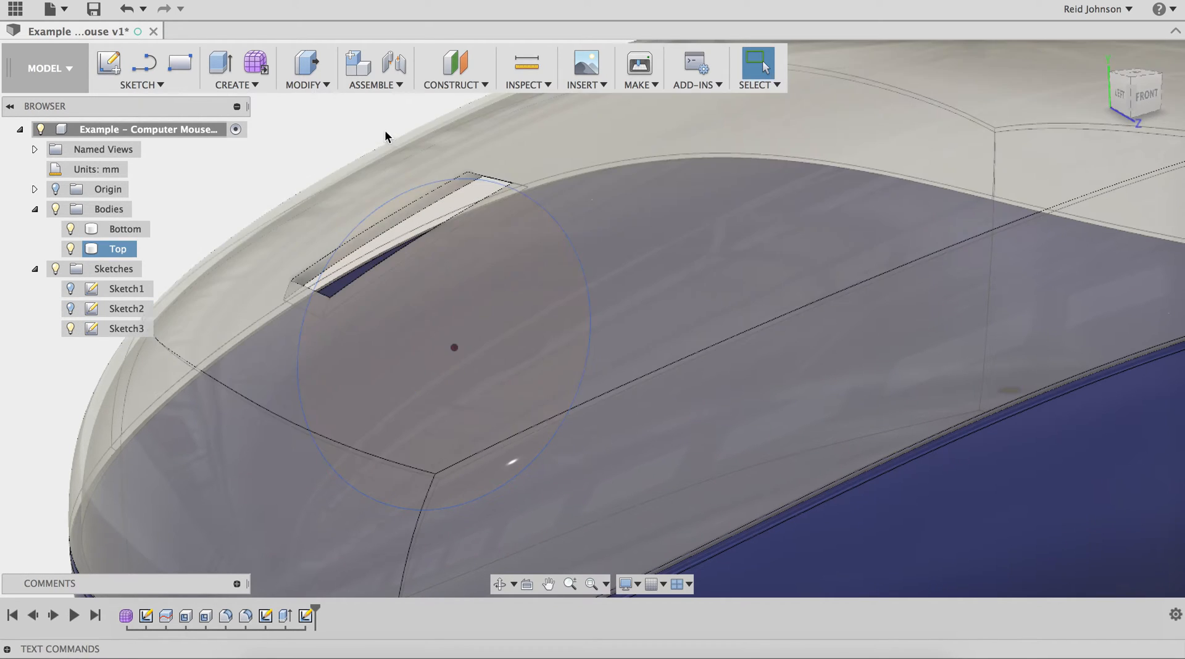
left_click(321, 85)
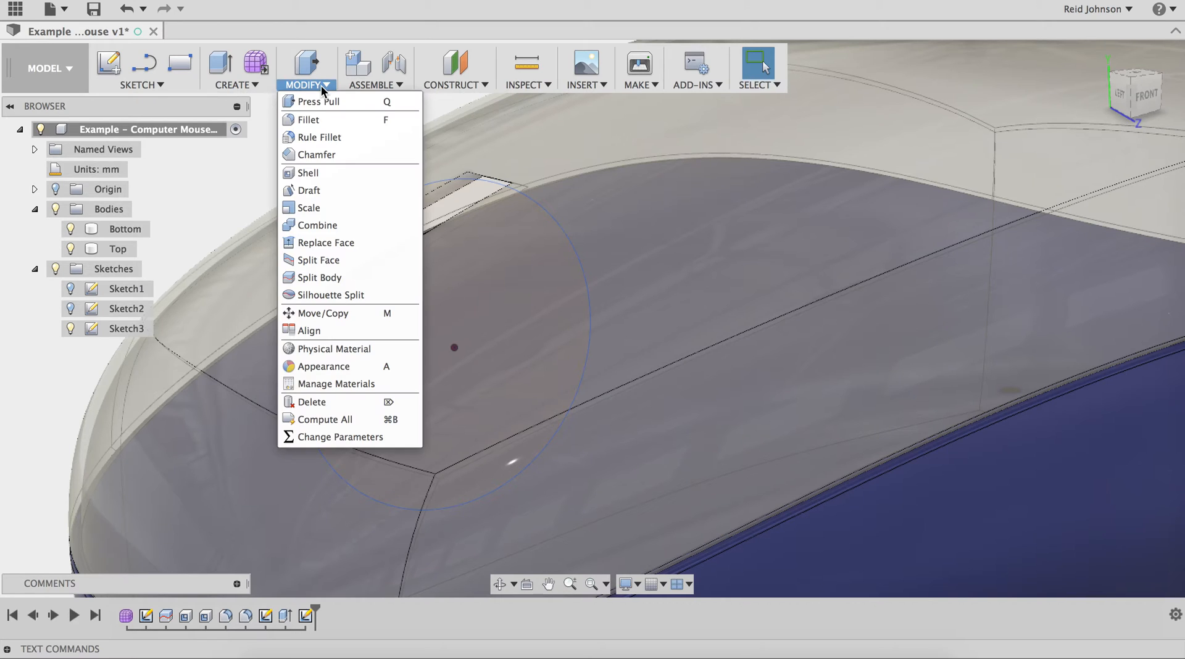
left_click(317, 101)
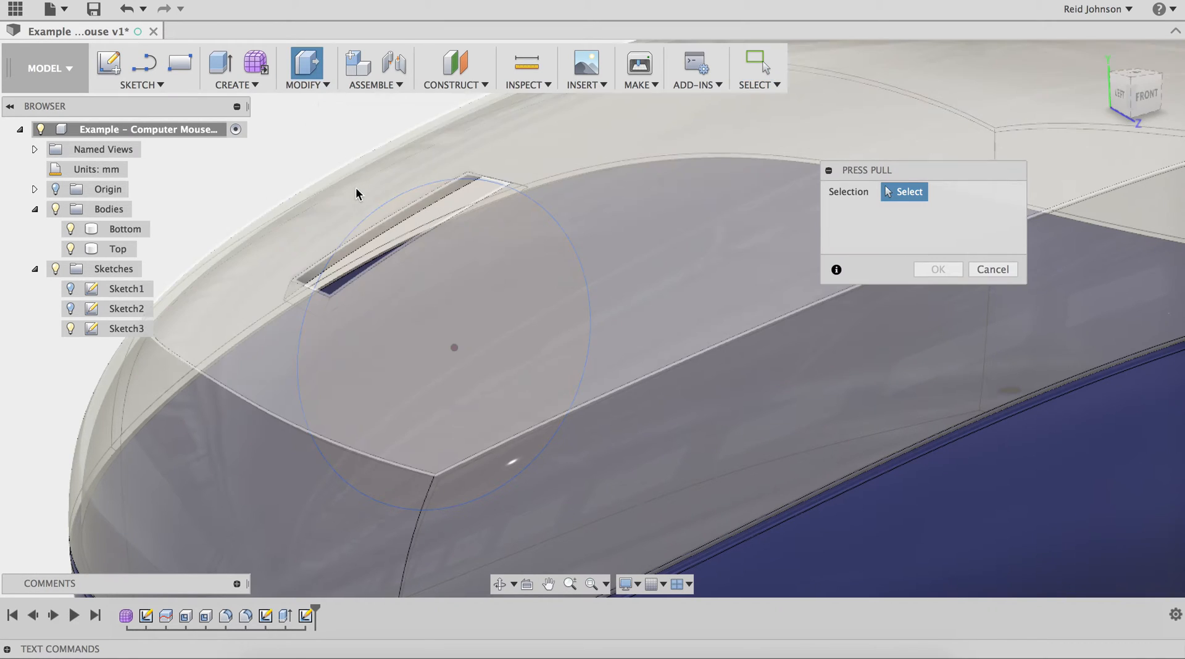
left_click(364, 227)
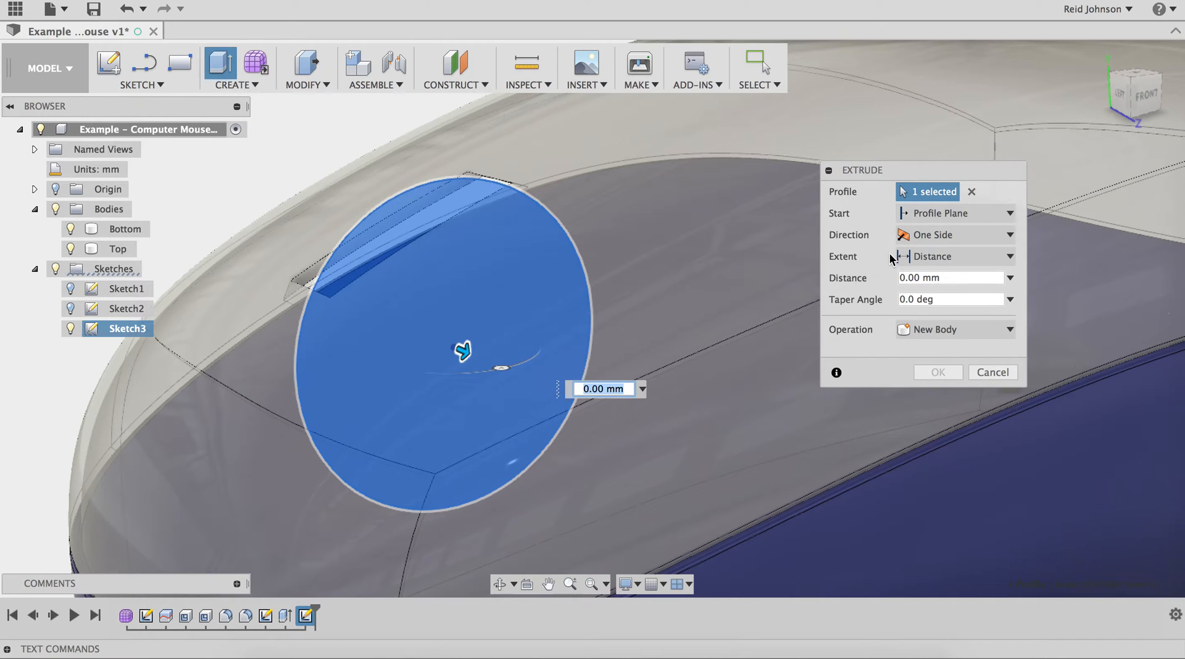
left_click(933, 235)
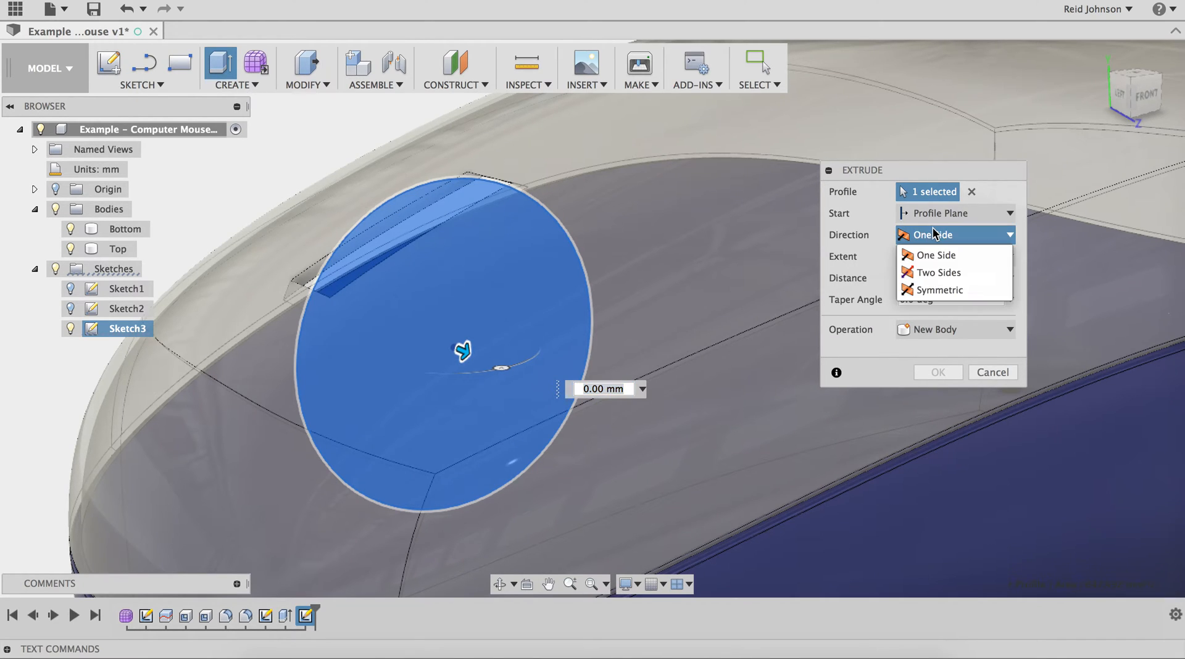
left_click(941, 290)
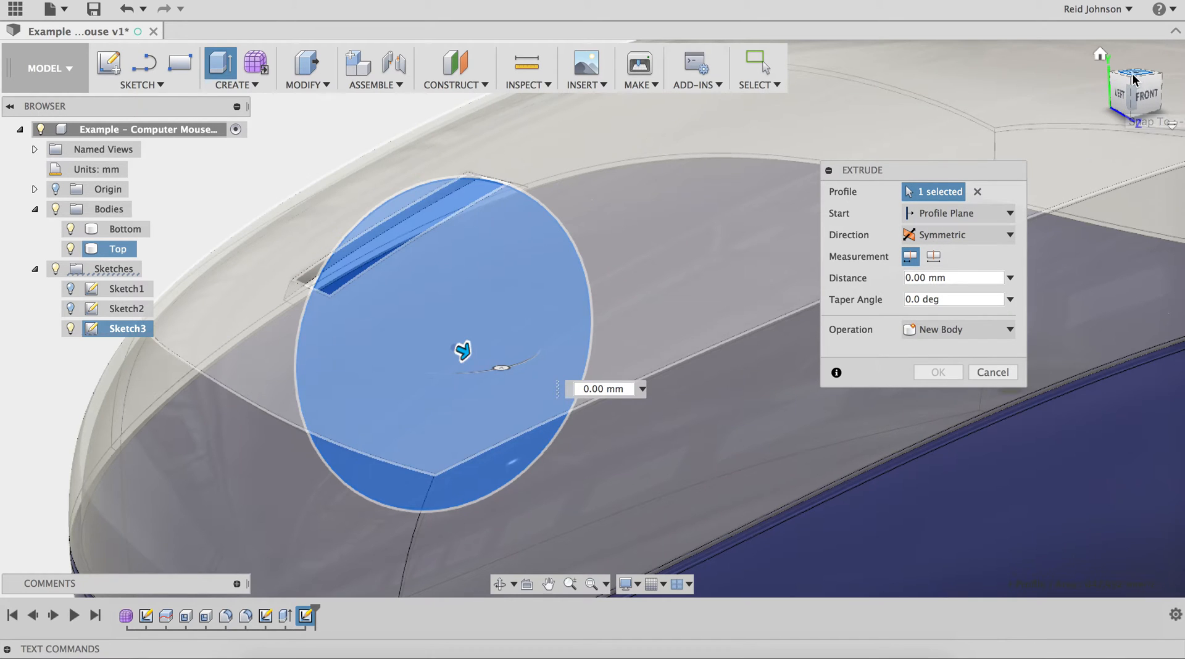
Pull the symmetric extrusion out to about 7.26 mm and set its operation to New Body
left_click(1135, 77)
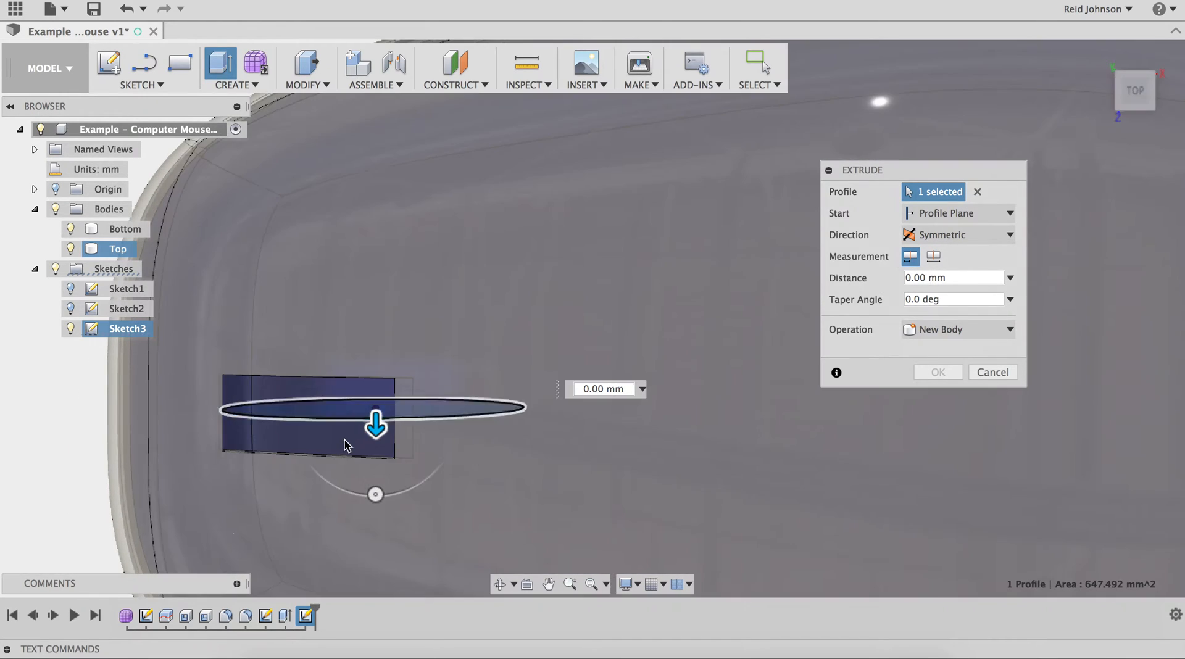
scroll(573, 374, "up", 3)
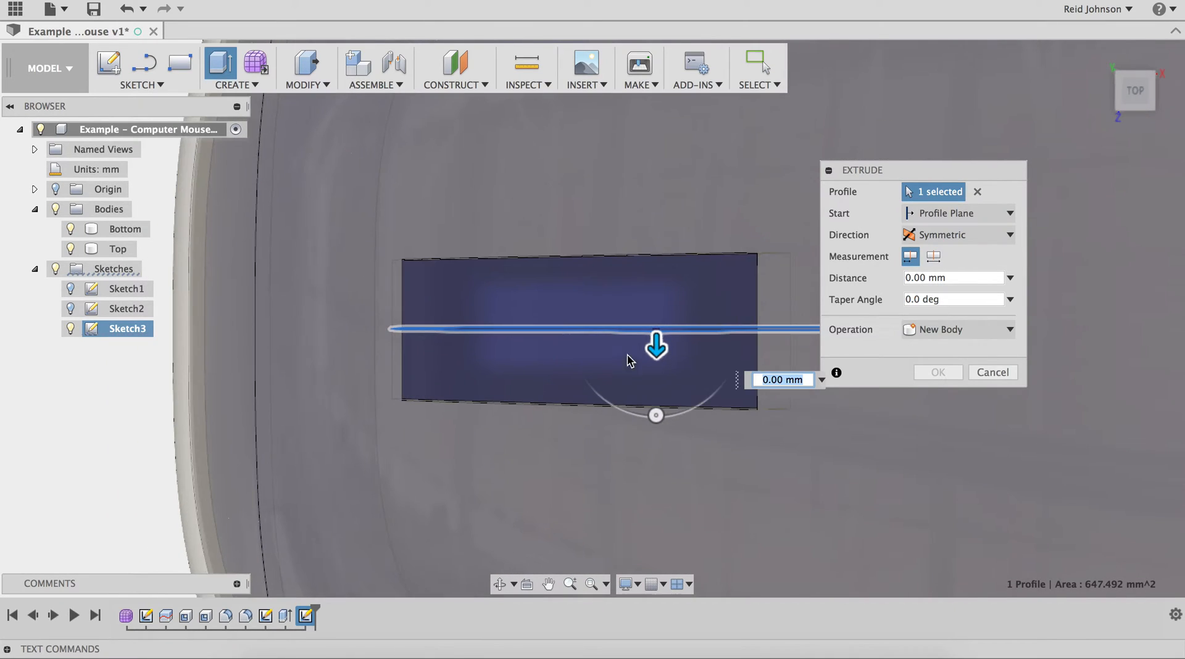
left_click_drag(656, 350, 653, 481)
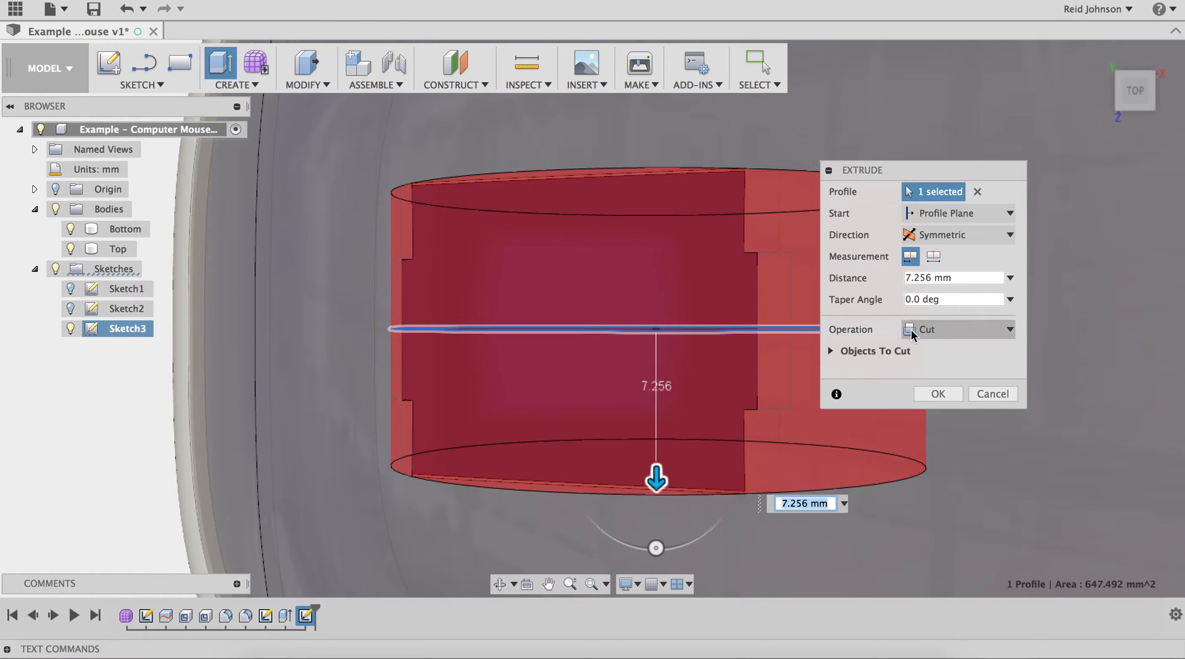
left_click(912, 330)
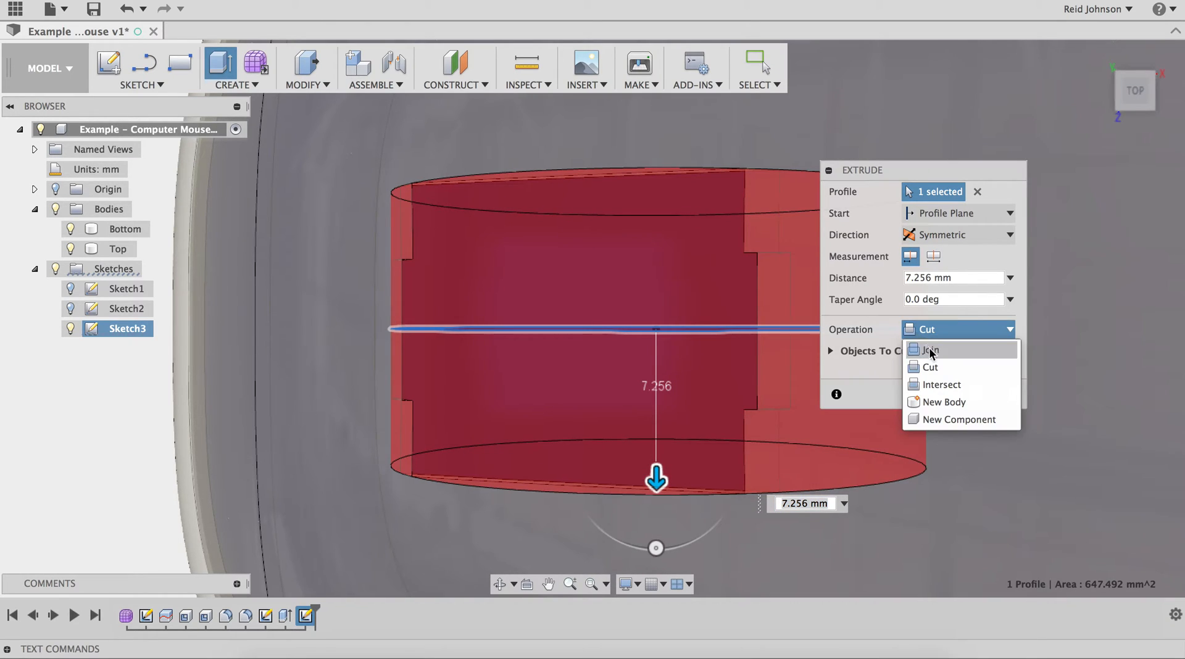
left_click(935, 404)
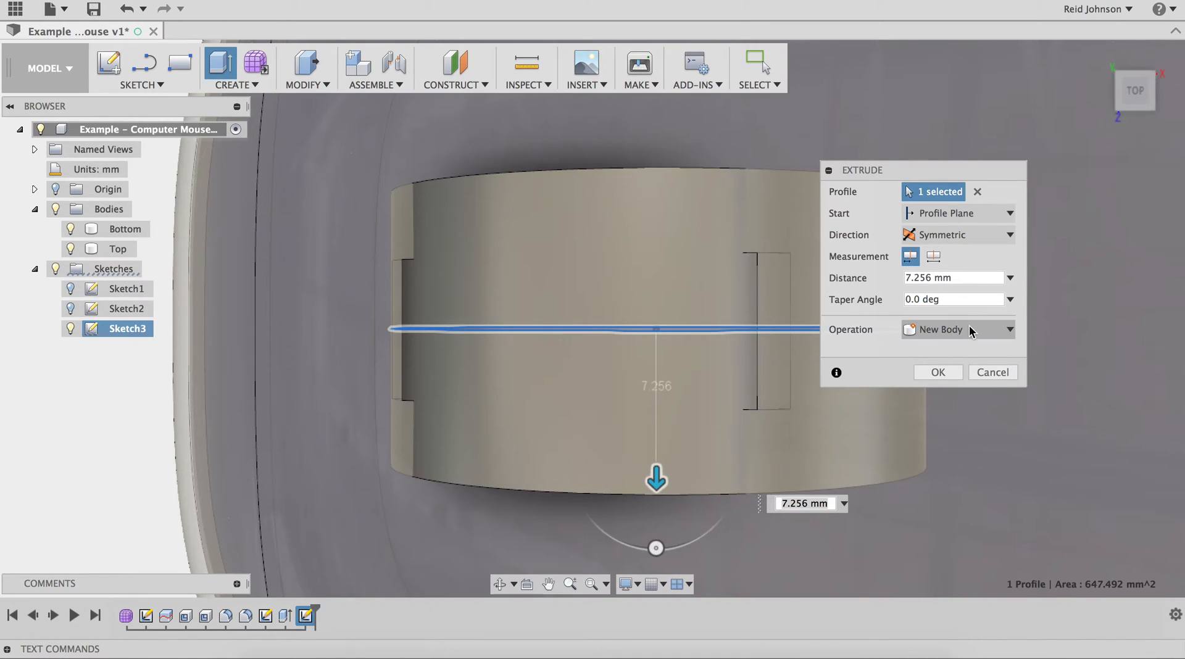
left_click(970, 331)
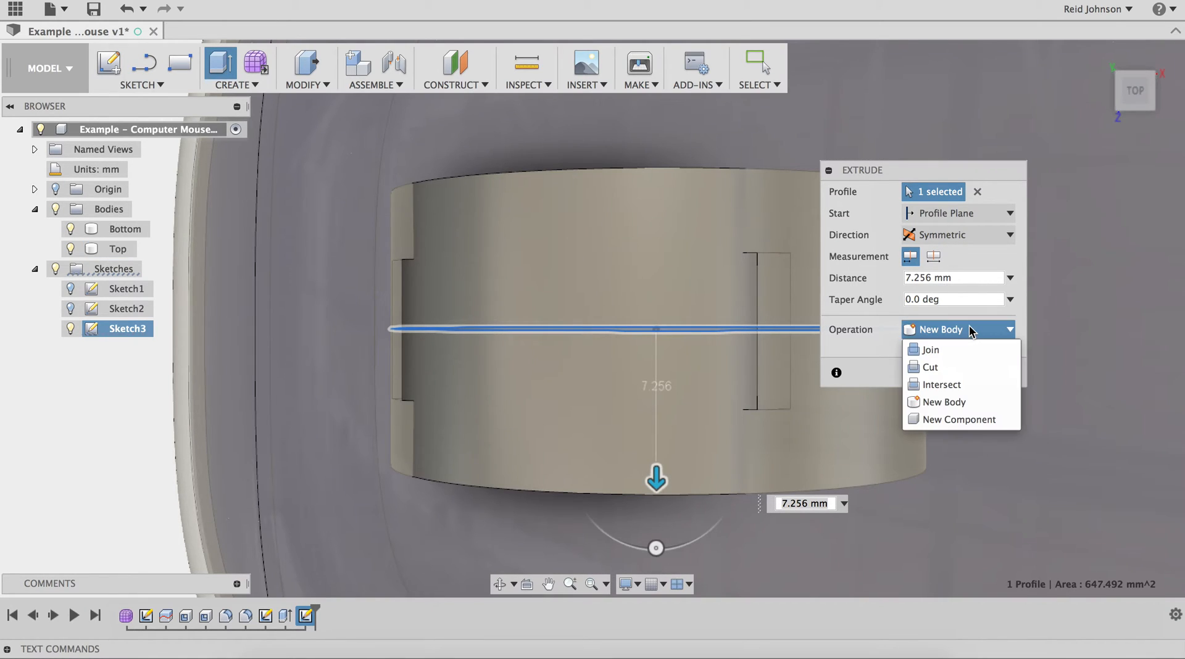
left_click(944, 409)
Reduce the extrusion to fit inside the slot, set its distance to 3.4 mm, and complete the wheel body
left_click_drag(651, 497, 635, 409)
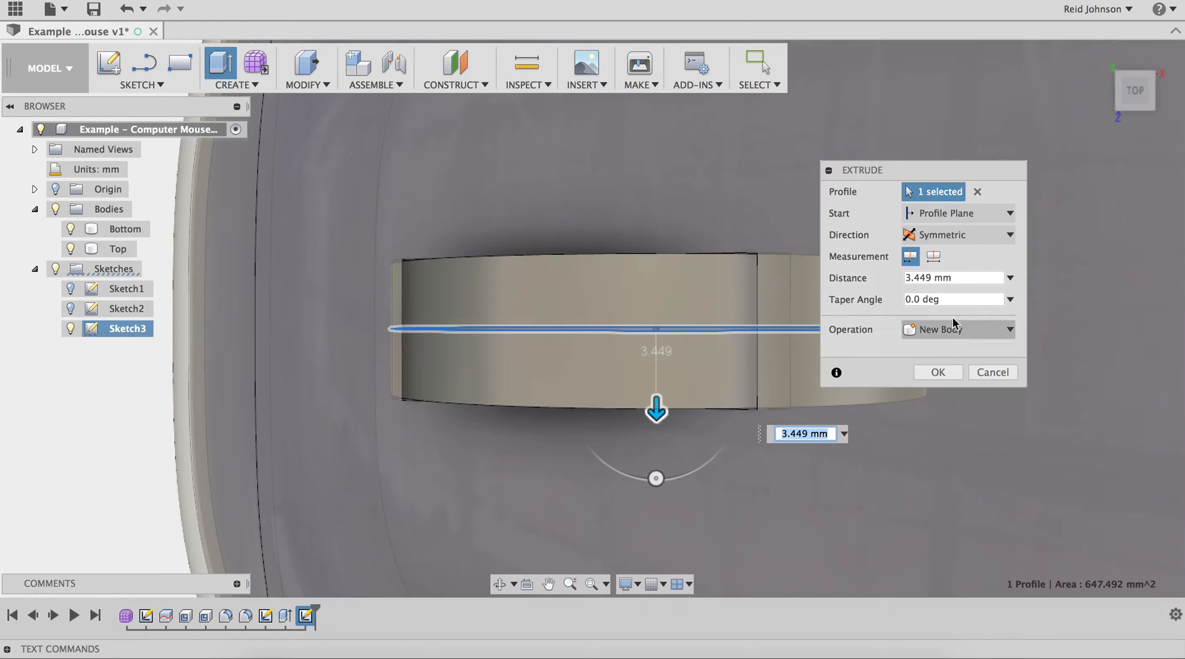
left_click(949, 277)
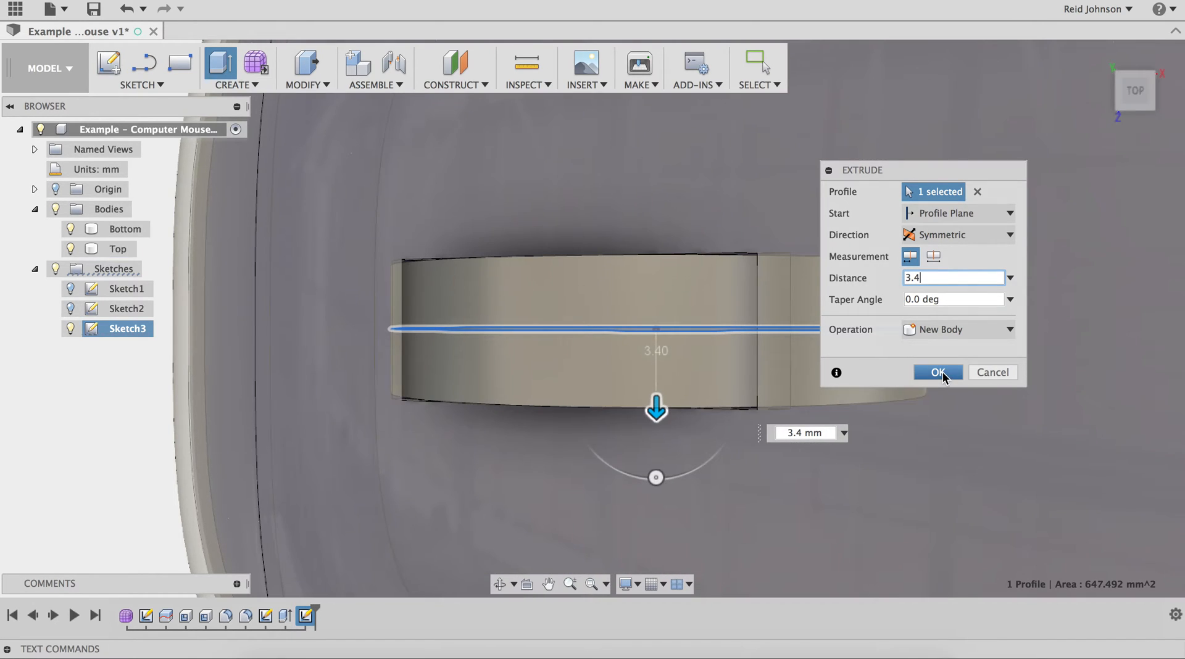
left_click(933, 372)
Fillet both circular outer edges of the wheel body to round its rim
middle_click_drag(777, 487, 698, 408, "shift")
scroll(692, 394, "down", 5)
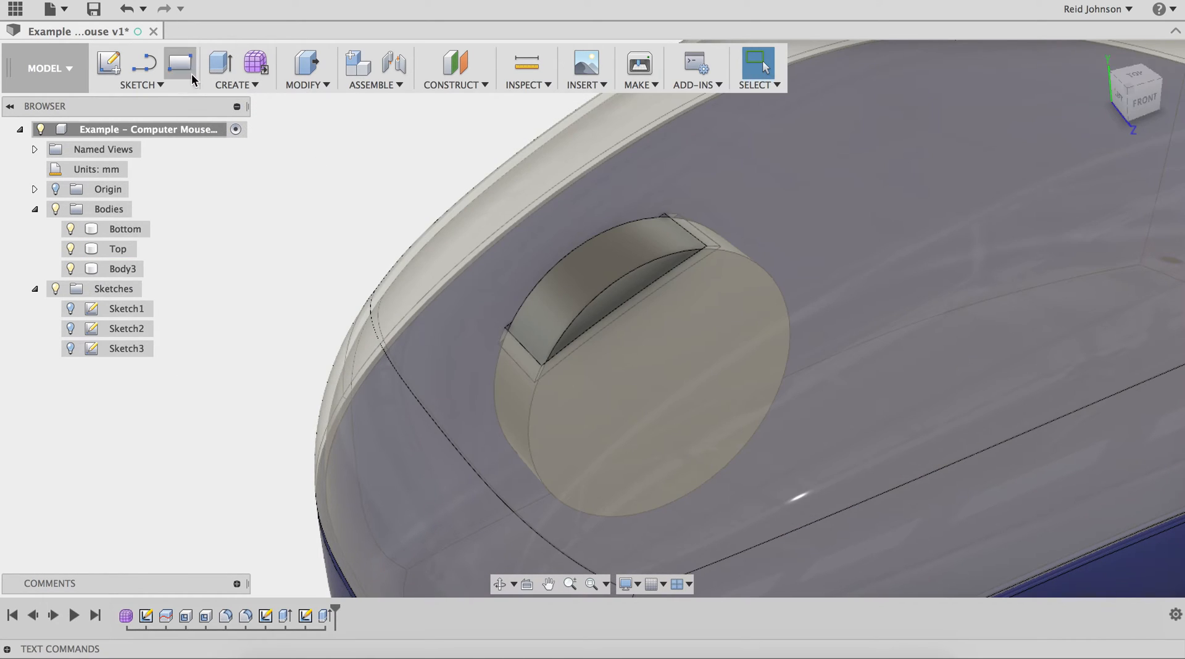
left_click(318, 87)
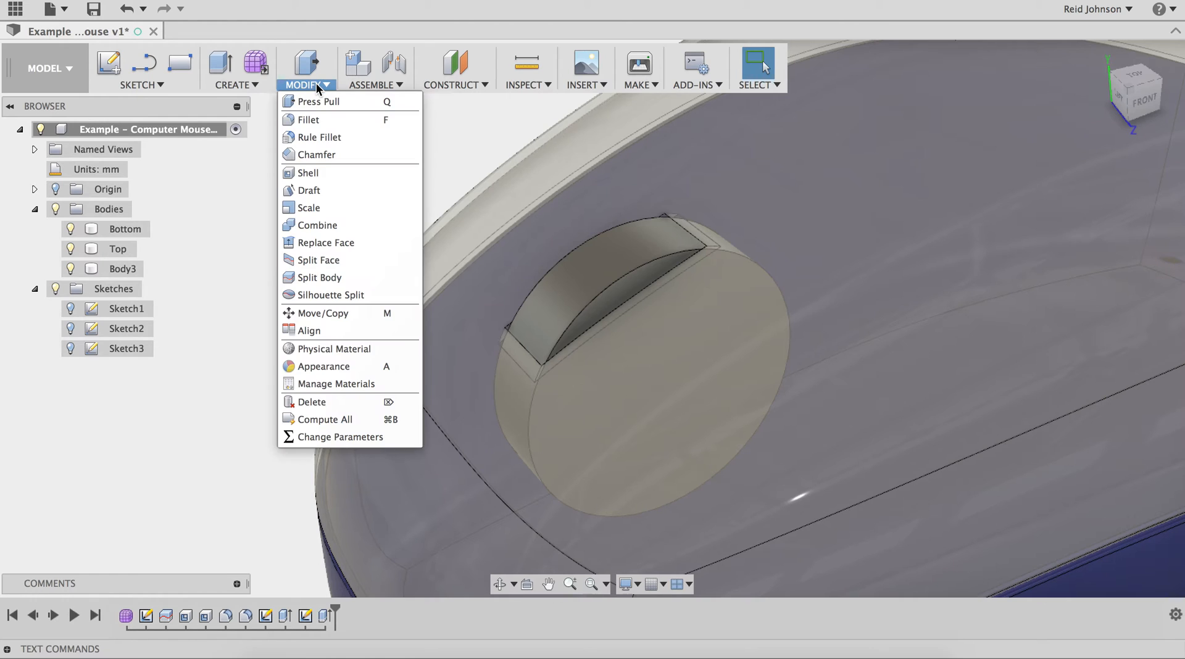
left_click(319, 118)
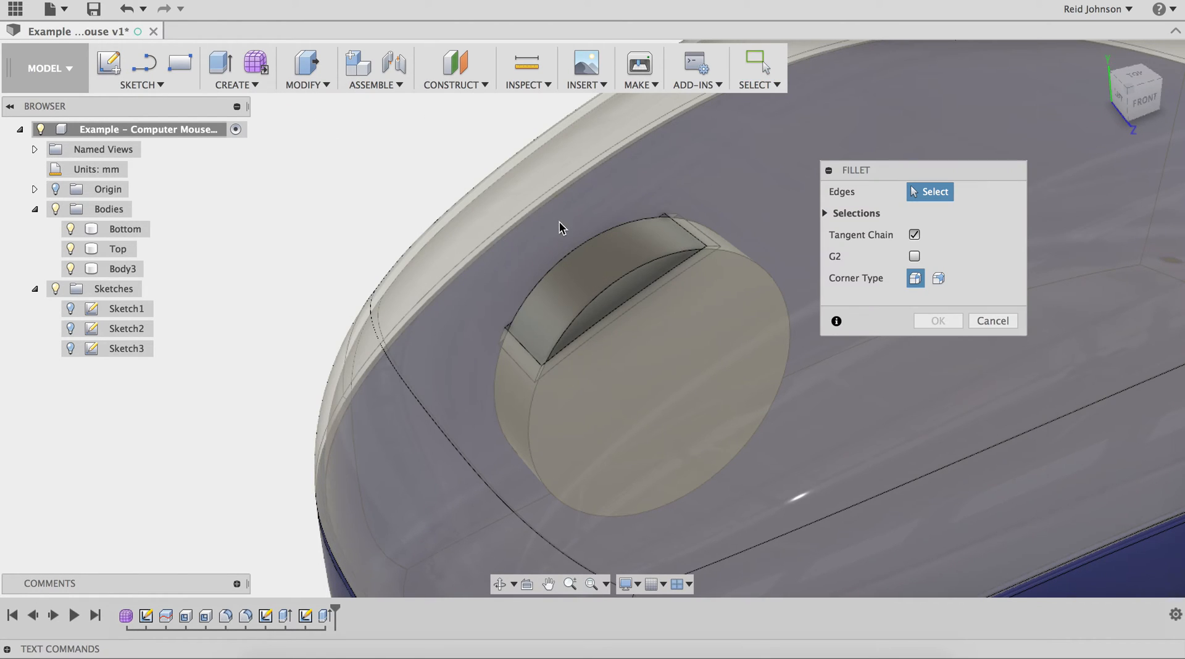
left_click(613, 285)
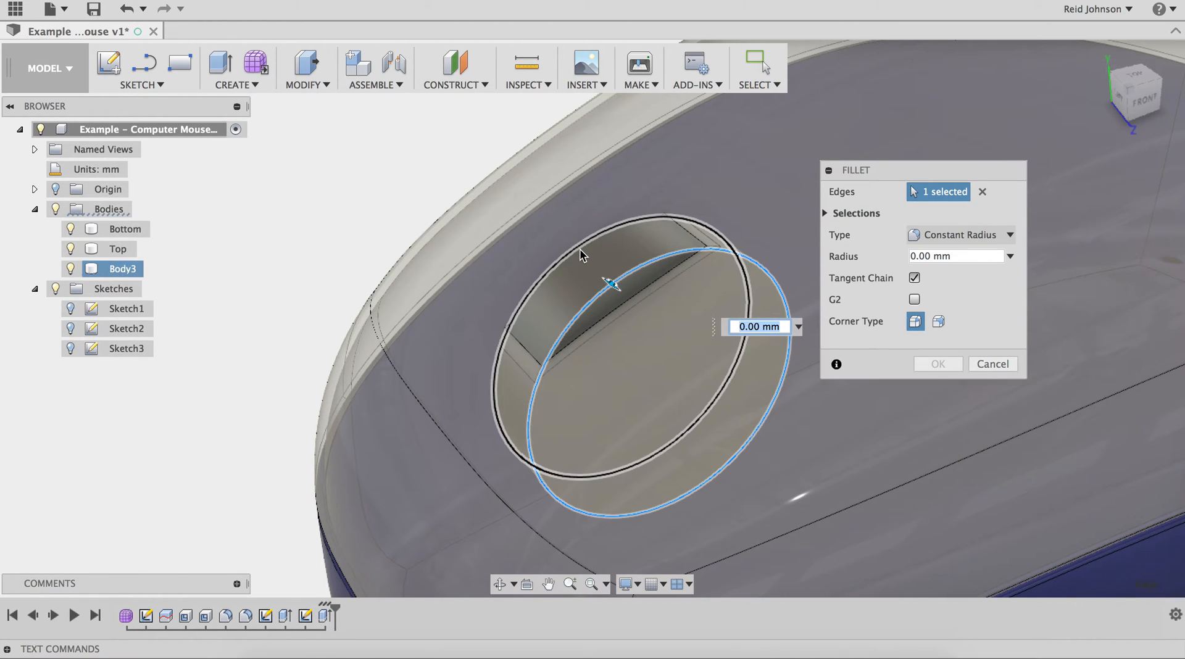
left_click(579, 248)
left_click_drag(571, 244, 571, 250)
left_click(937, 364)
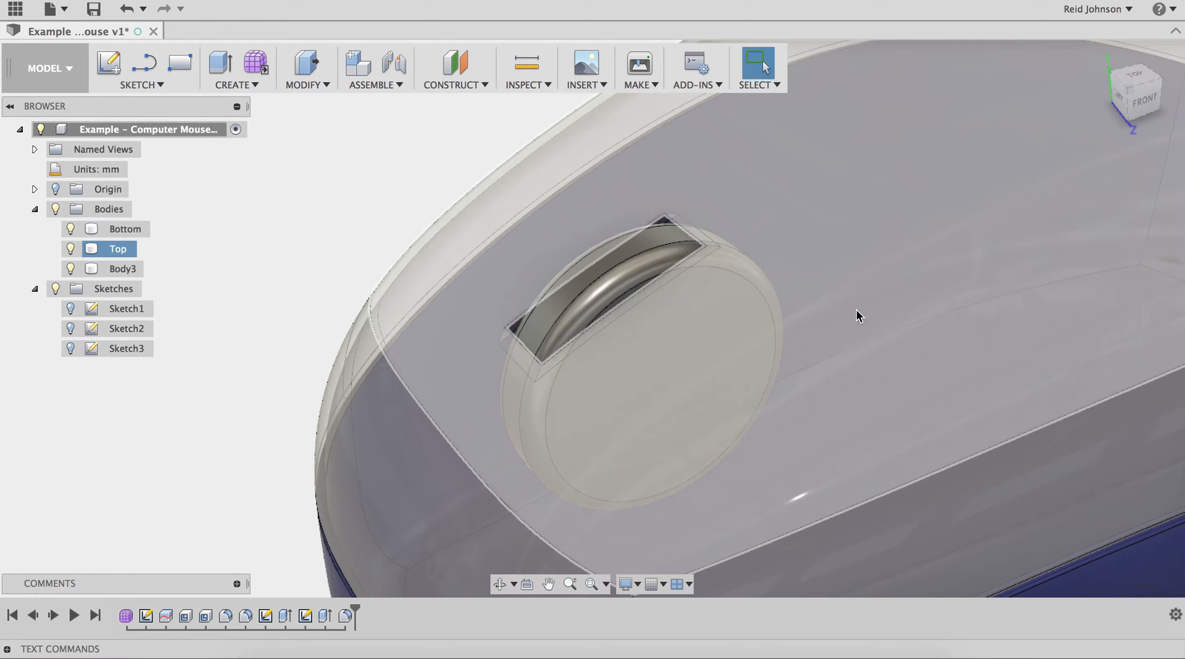
Apply the blue appearance already used in the design to the wheel body
scroll(854, 312, "down", 5)
scroll(524, 181, "down", 3)
left_click(405, 203)
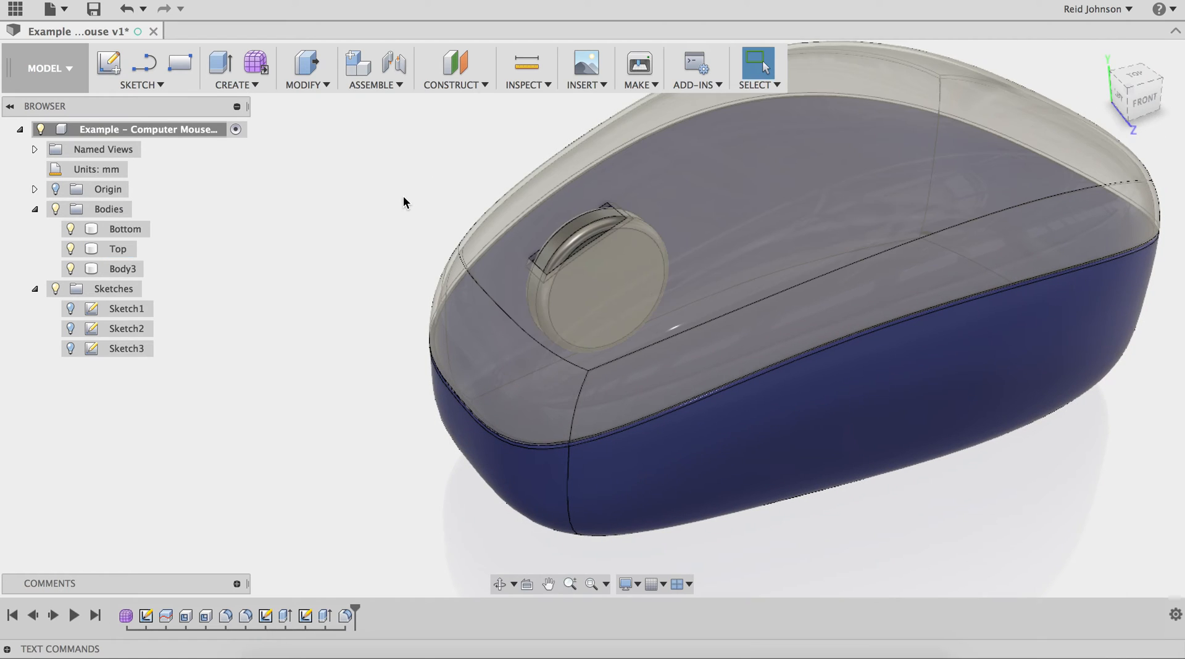
right_click(385, 185)
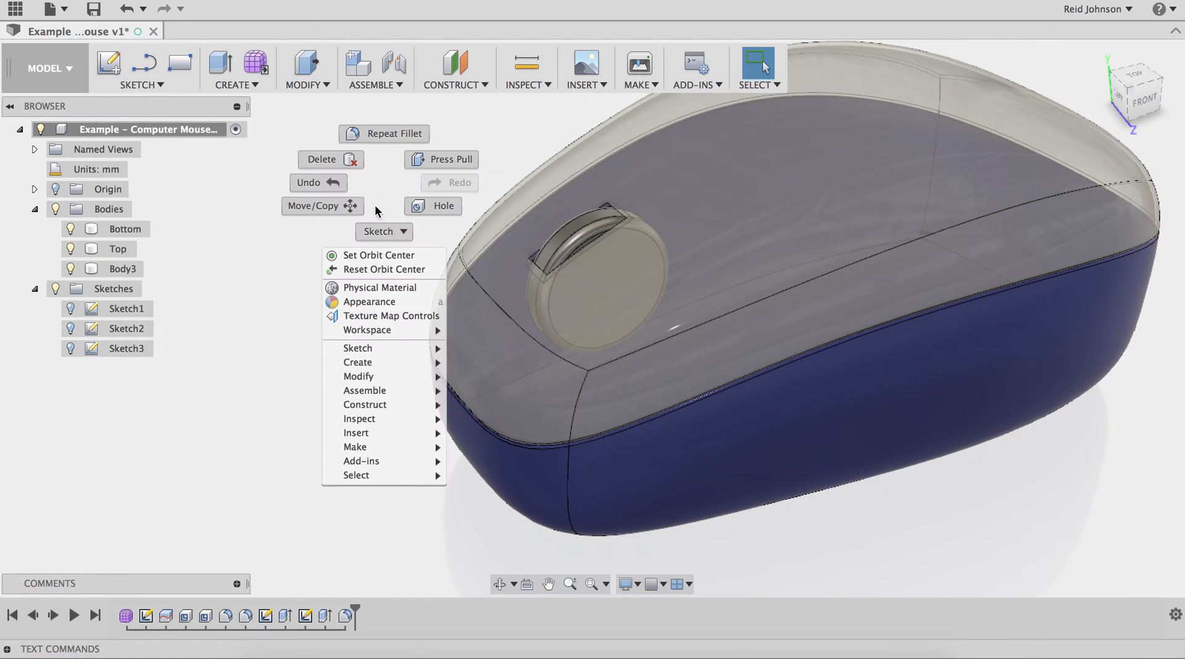
left_click(367, 301)
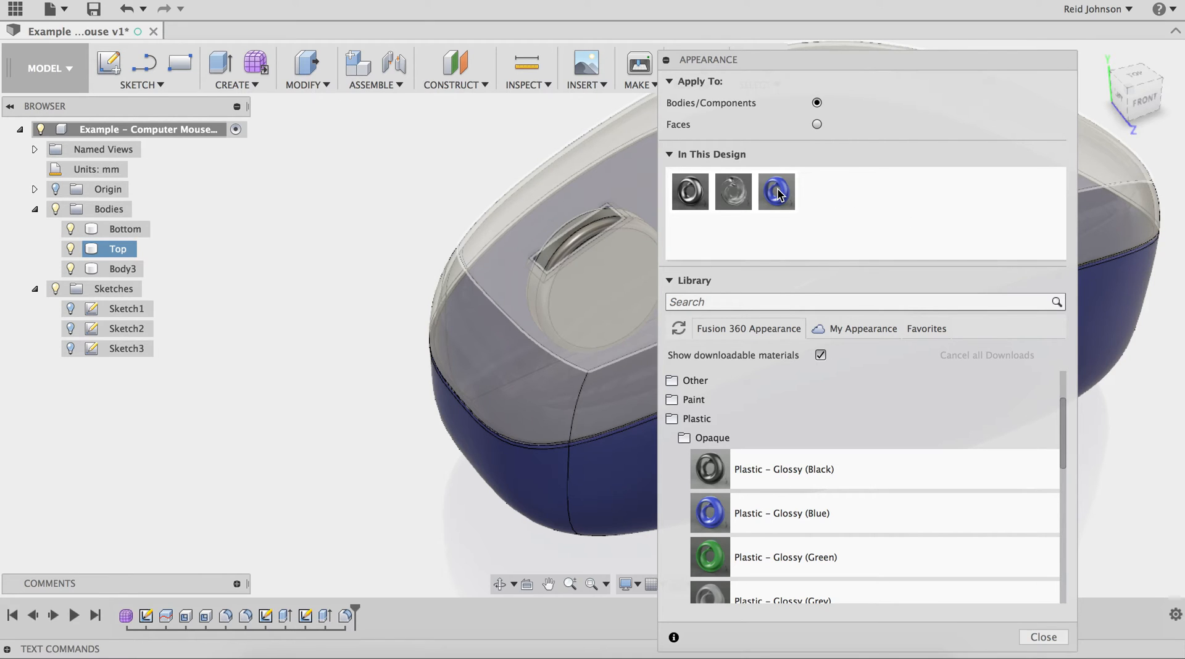
left_click_drag(778, 193, 598, 224)
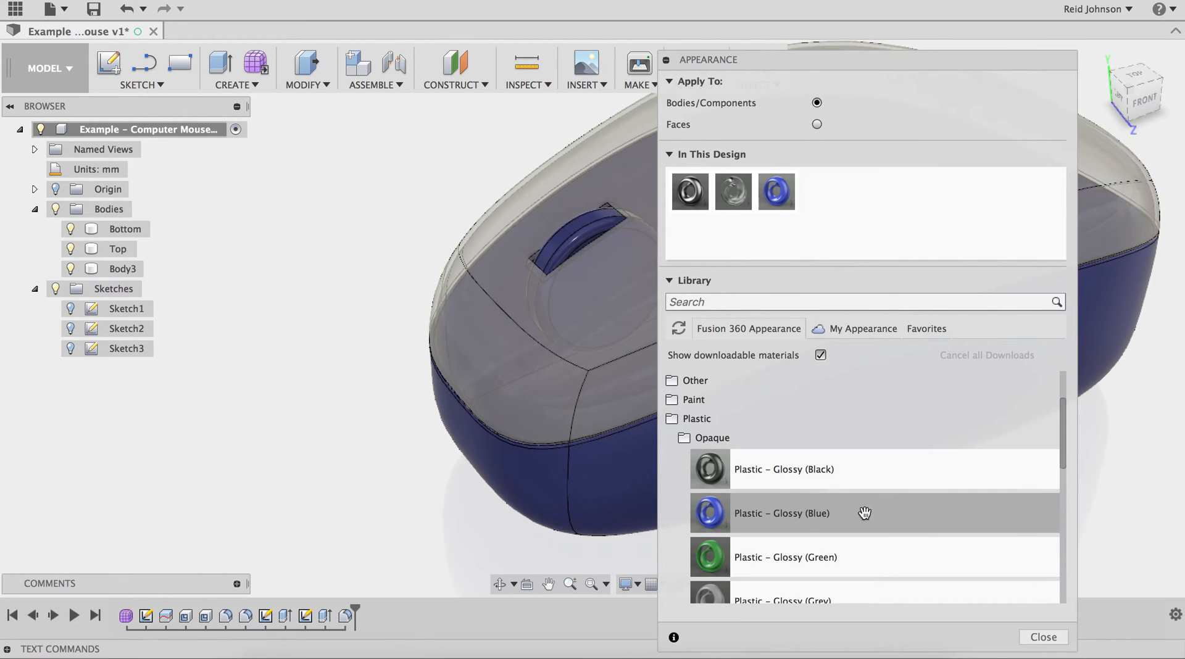
left_click_drag(843, 66, 743, 45)
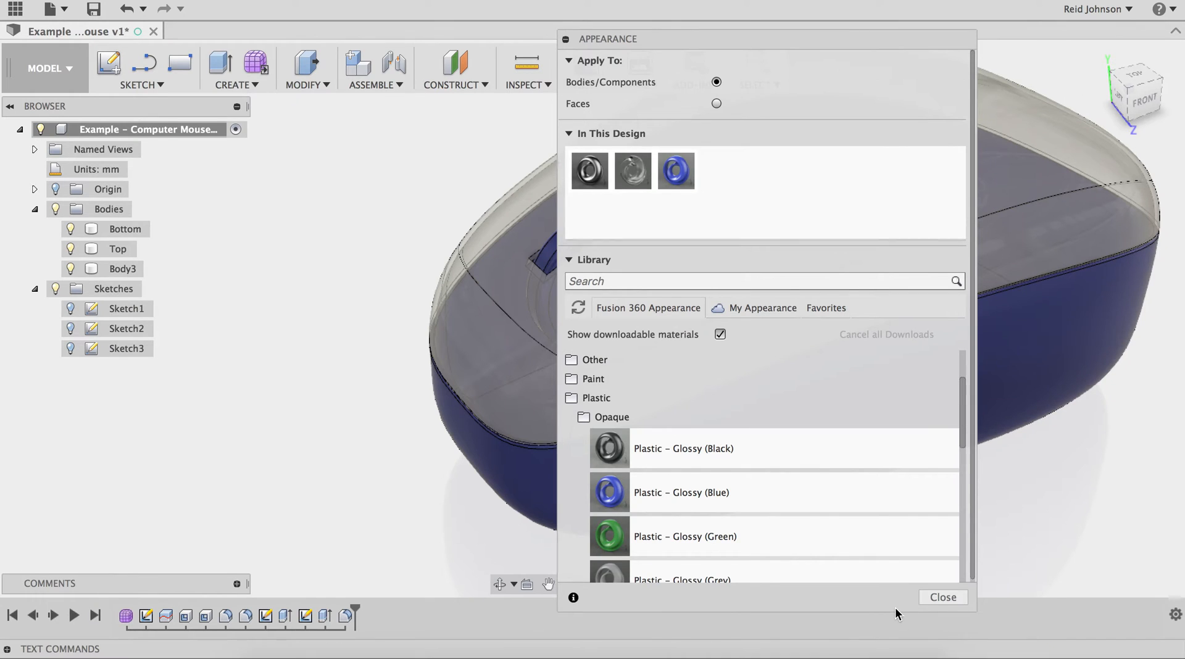
left_click(933, 598)
Rename the body Body3 as Wheel
middle_click_drag(950, 490, 820, 476, "shift")
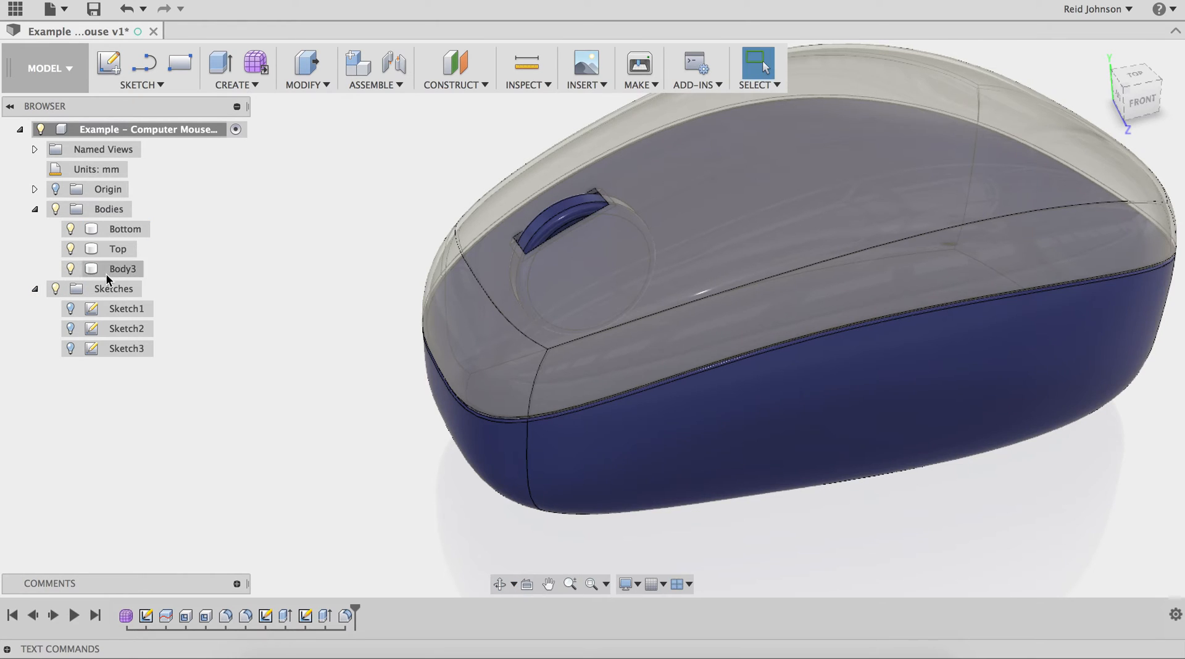
left_click(119, 271)
right_click(119, 272)
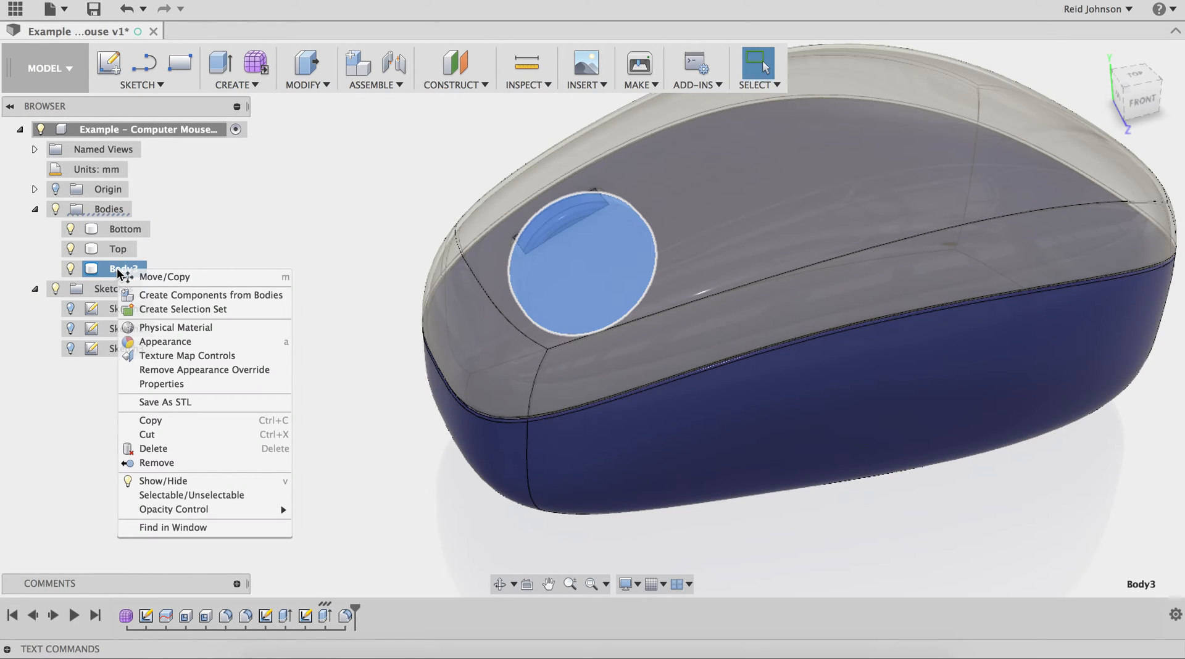
left_click(109, 269)
double_click(110, 271)
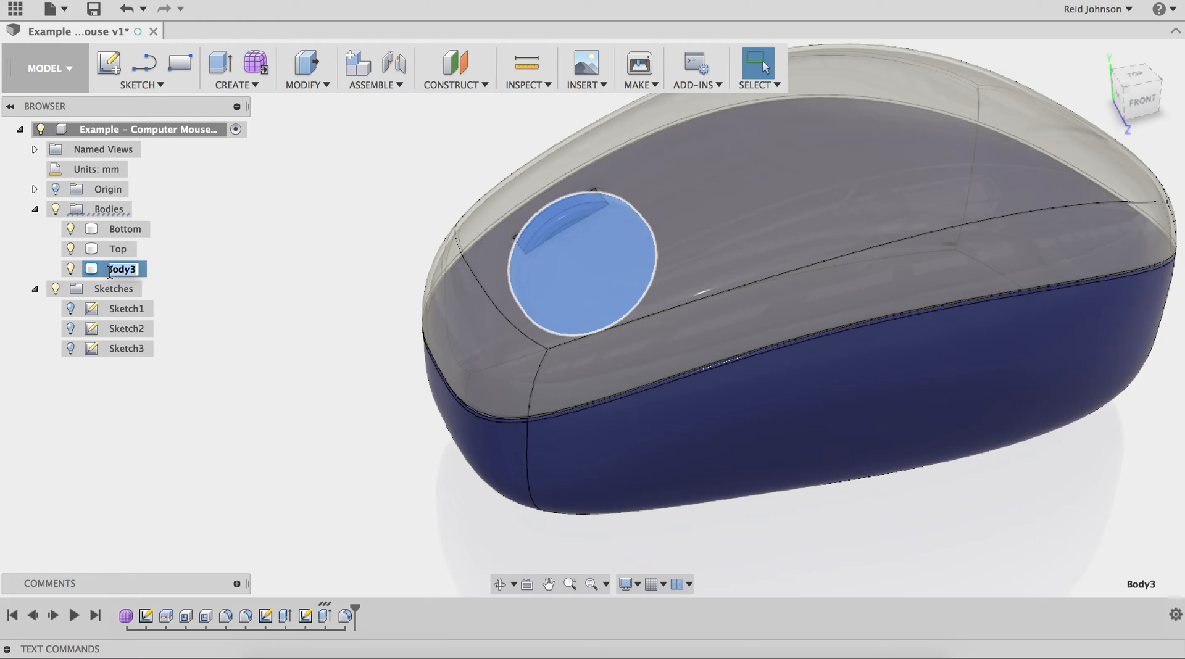
key("Return")
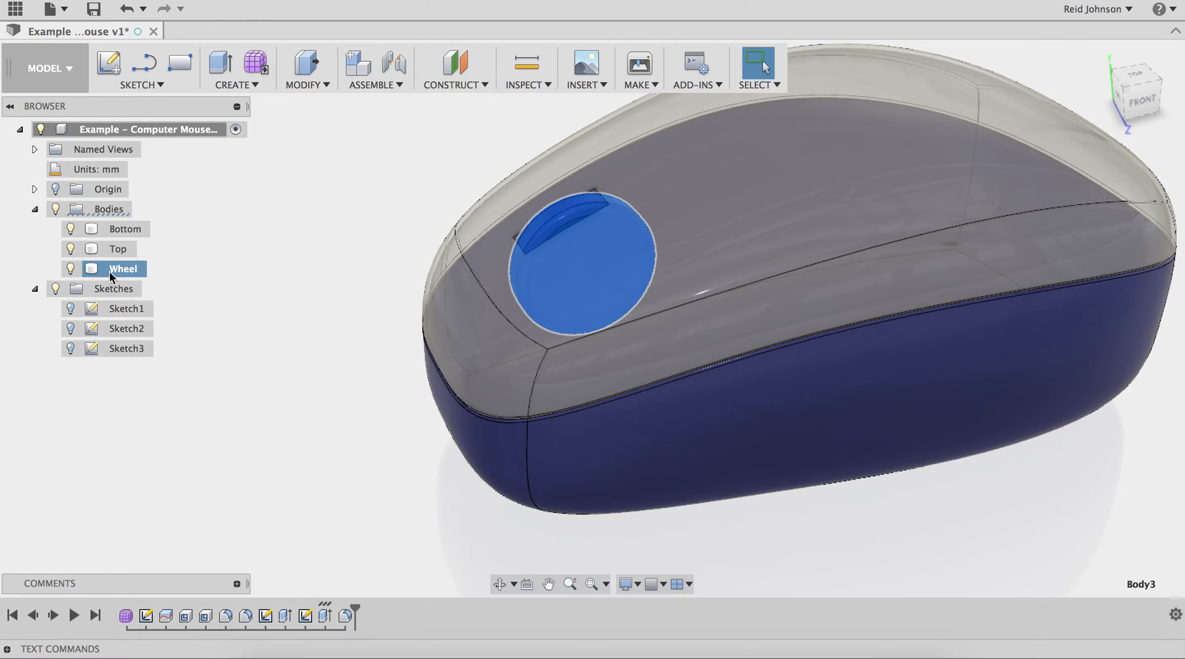
left_click(277, 184)
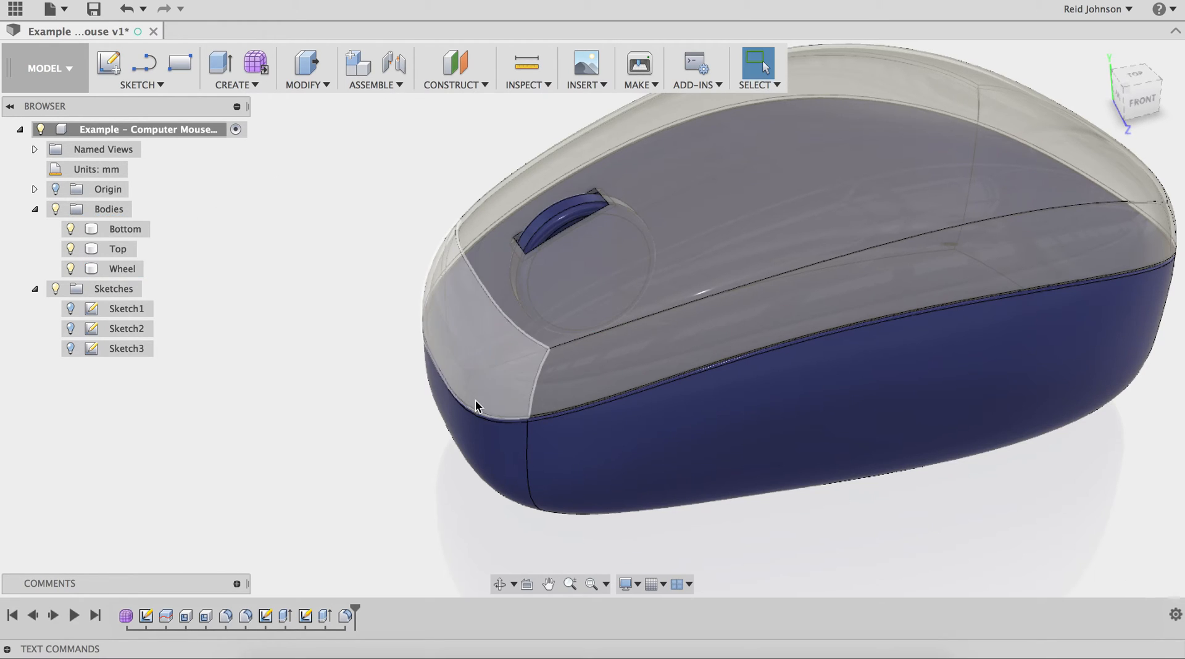
Start a spline in a new sketch on the horizontal origin plane, with open space ahead of the mouse's front end
left_click(142, 85)
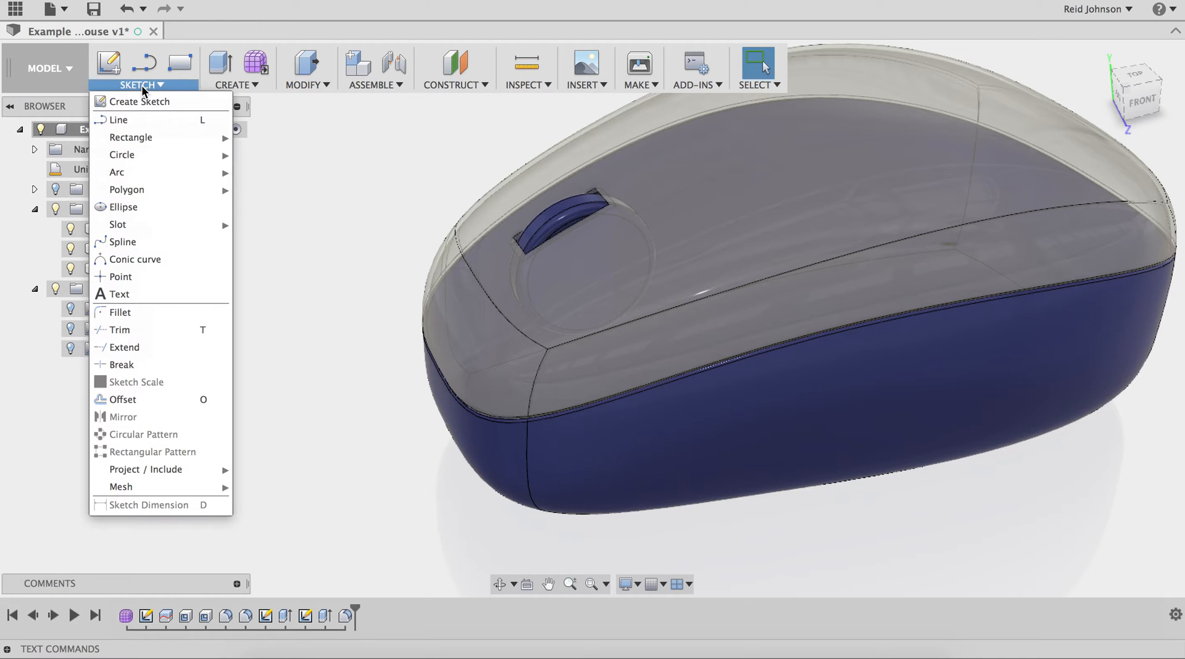
left_click(174, 242)
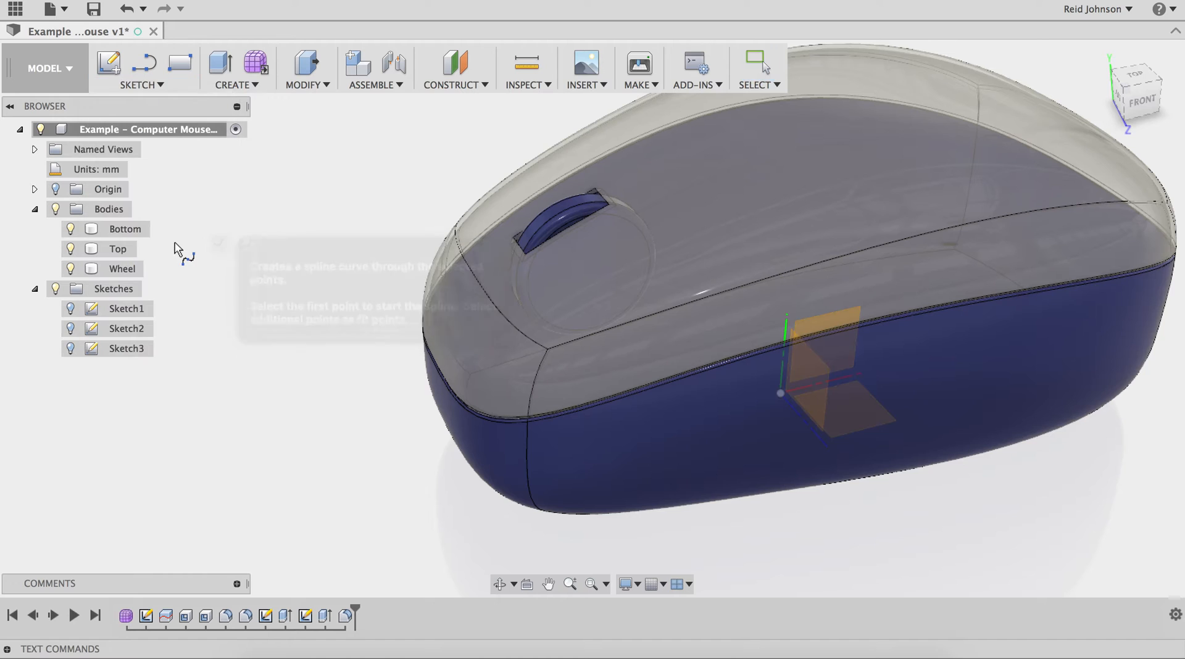
left_click(889, 427)
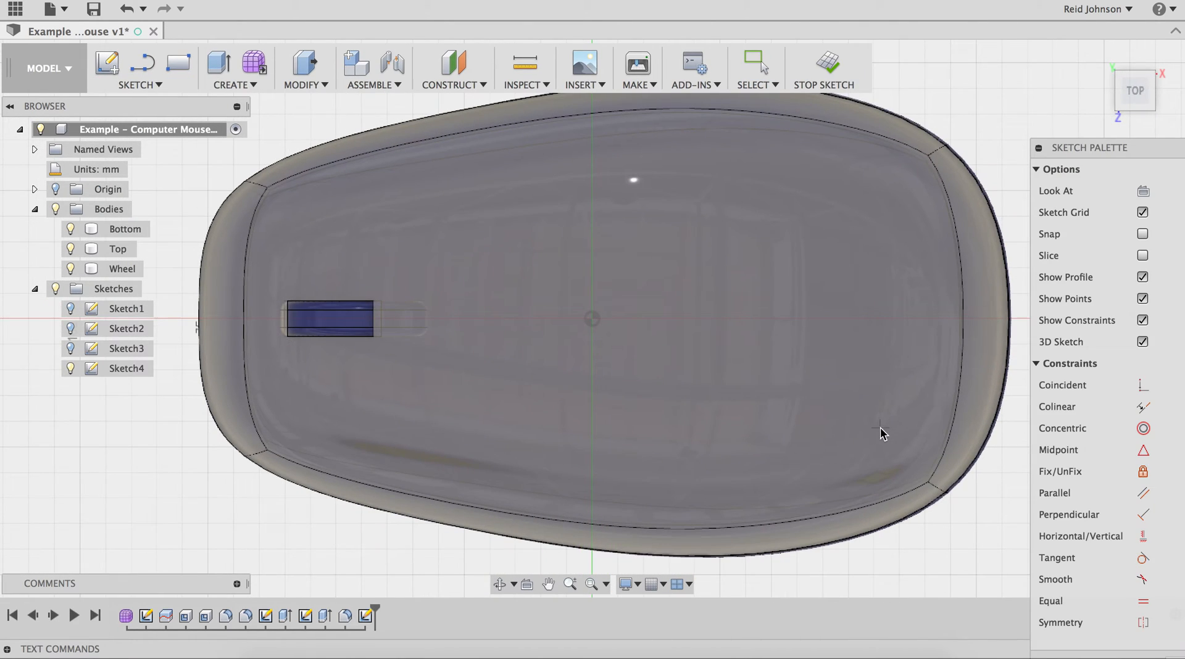
scroll(831, 353, "down", 4)
scroll(831, 353, "down", 5)
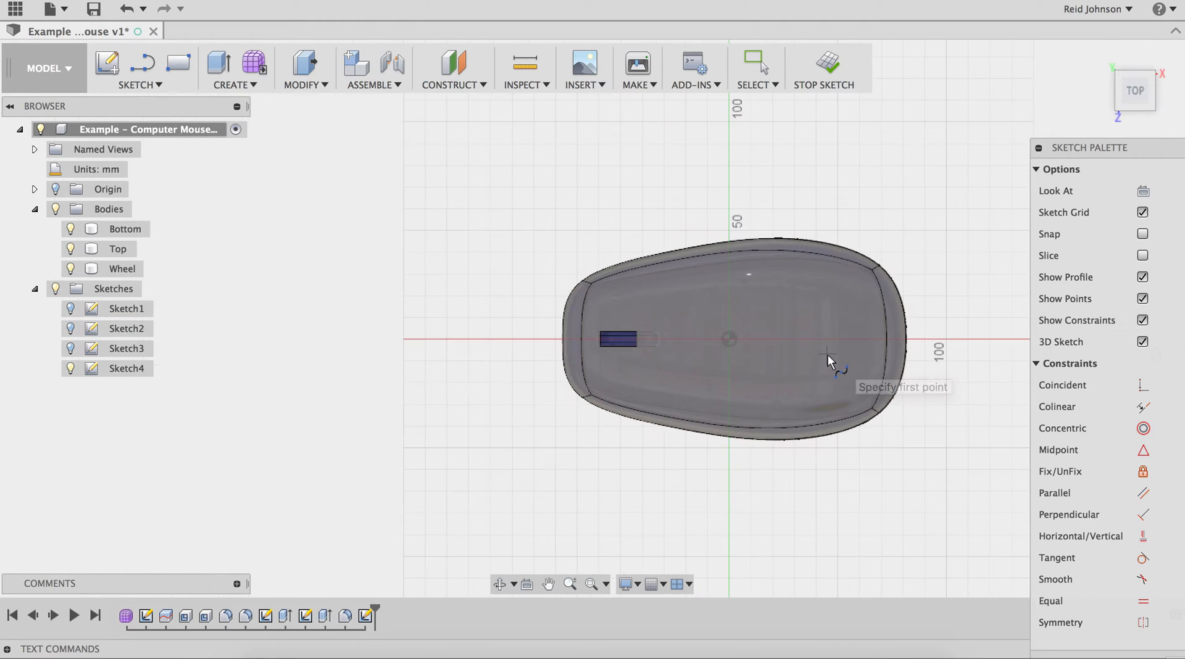
middle_click_drag(661, 337, 826, 314)
scroll(826, 314, "down", 2)
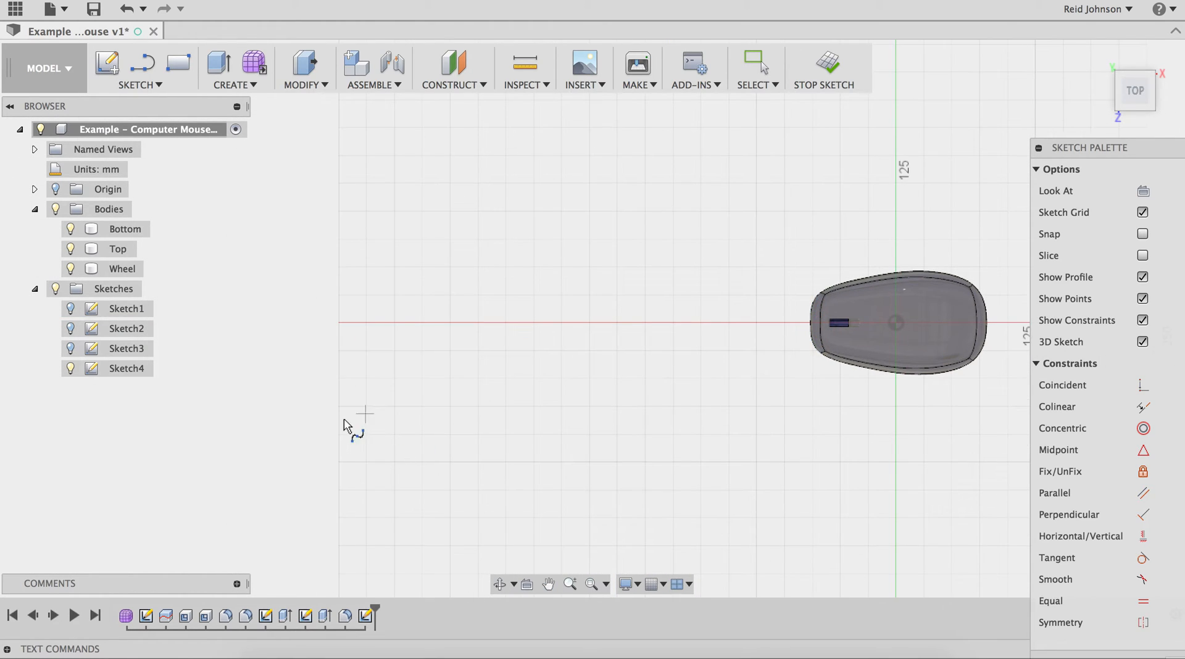
Draw a wavy spline through six points from far ahead of the mouse to just inside its front end, before the wheel slot
left_click(406, 227)
left_click(589, 371)
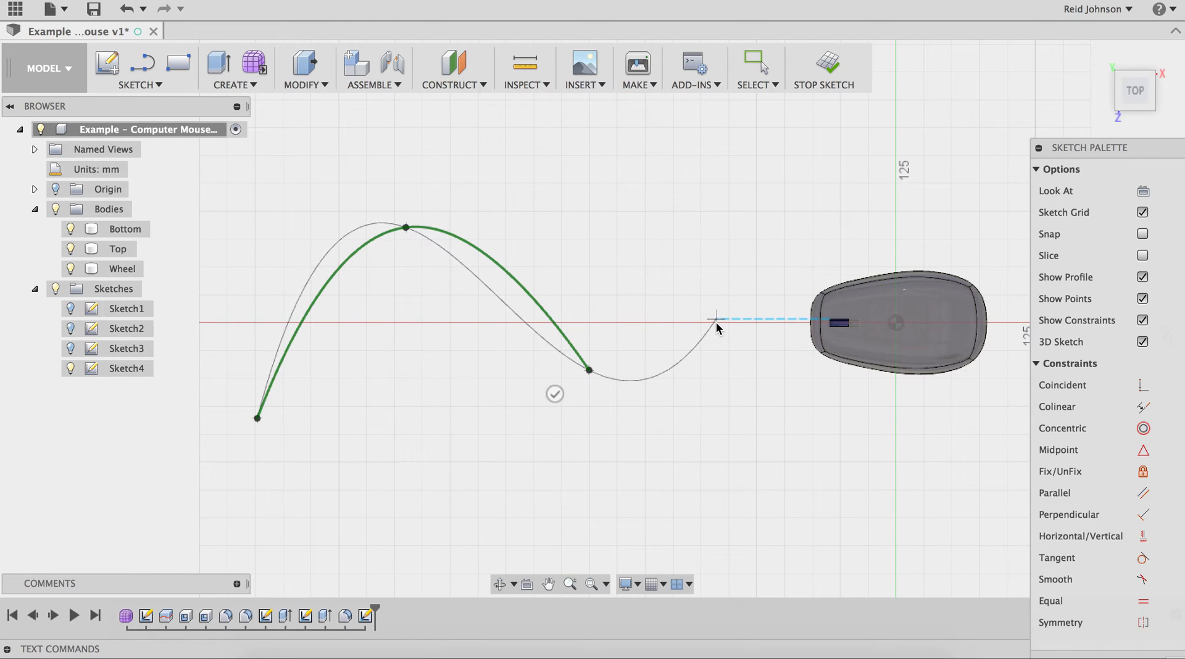
left_click(721, 322)
scroll(761, 322, "up", 5)
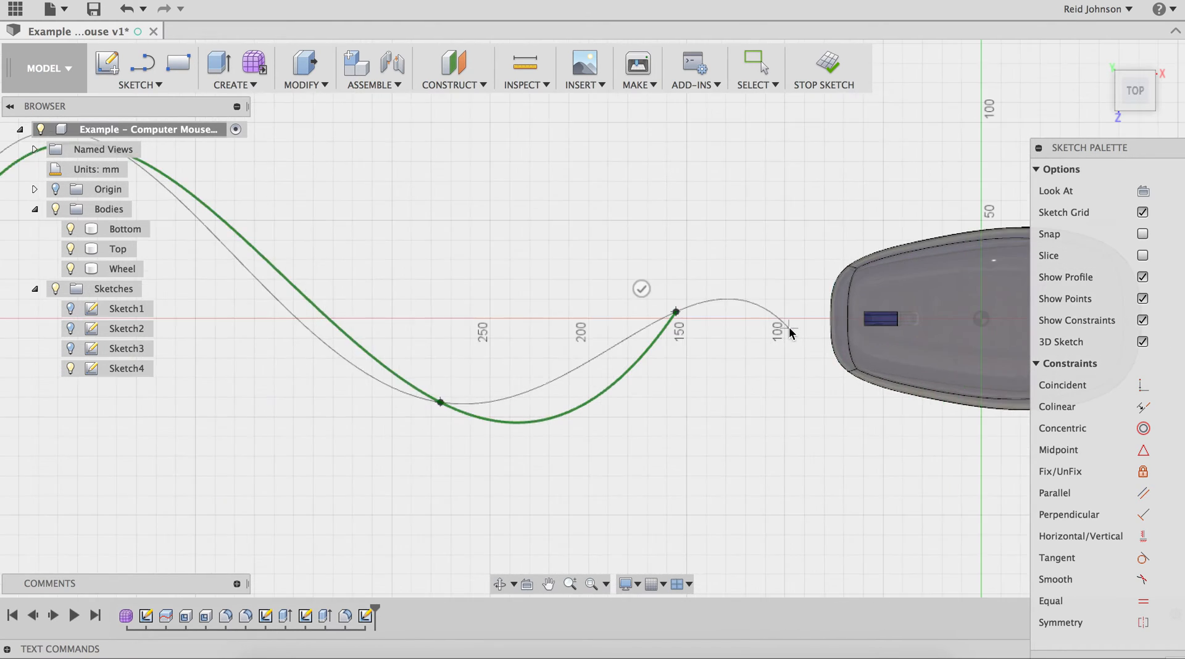
left_click(789, 326)
scroll(763, 346, "up", 2)
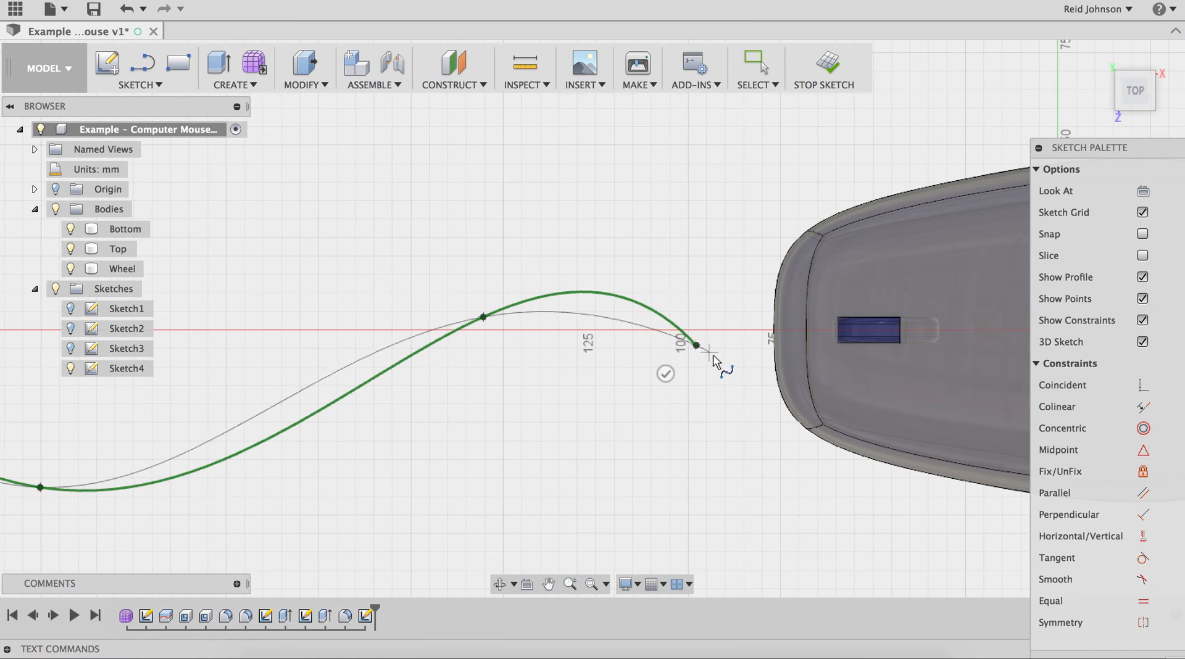
scroll(780, 328, "down", 2)
scroll(783, 327, "up", 4)
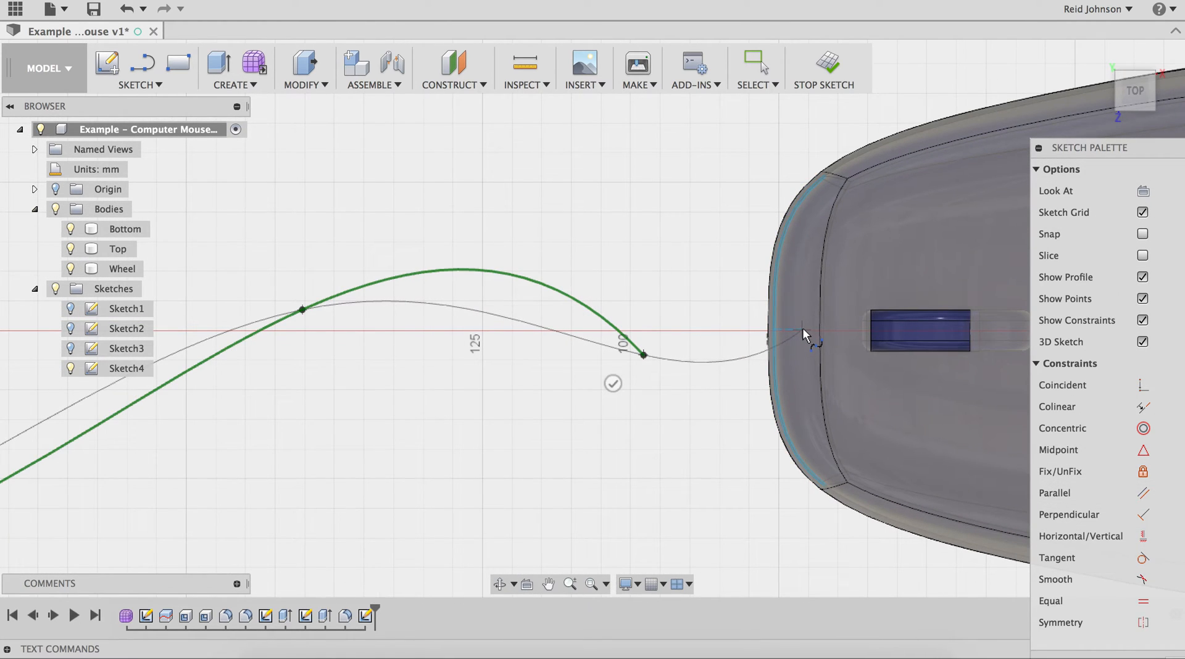
left_click(836, 330)
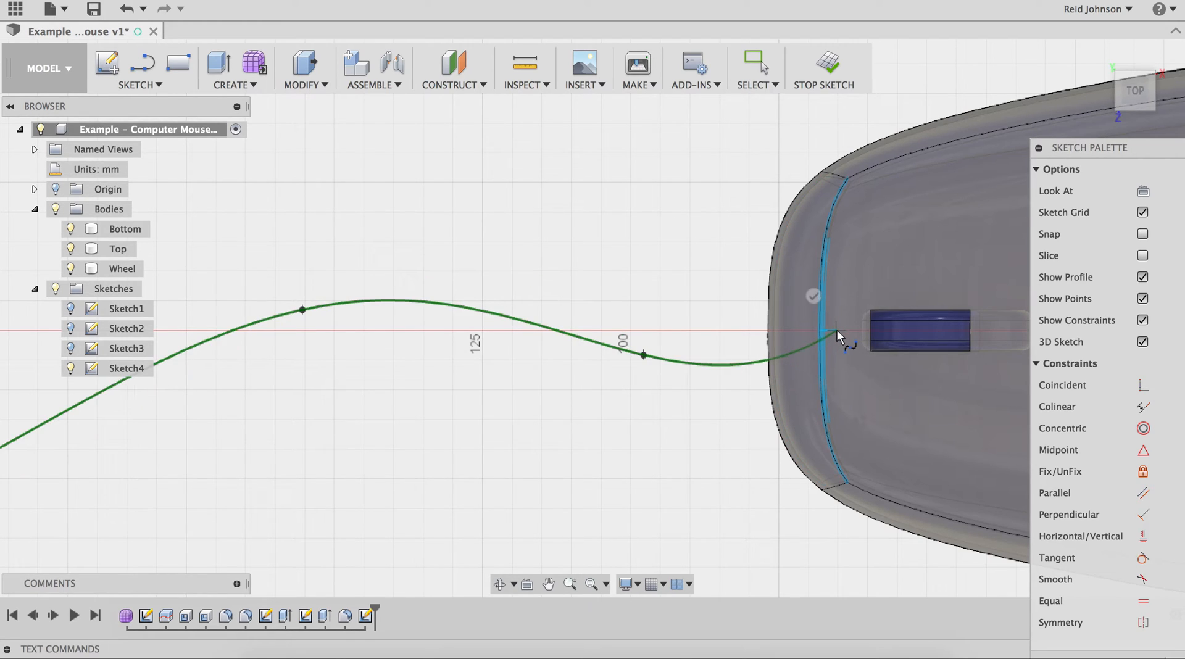
left_click(815, 296)
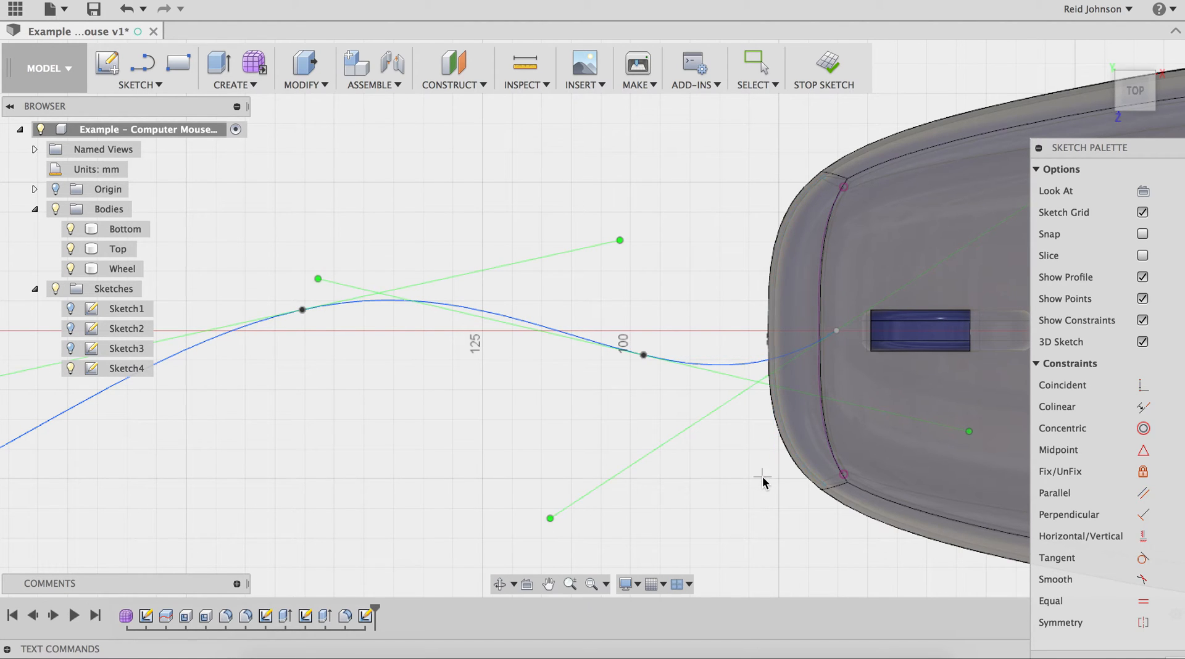
Move the tangent handle of the spline's end point and the neighbouring fit point onto the red axis
scroll(743, 455, "down", 5)
middle_click_drag(743, 454, 445, 363)
scroll(445, 361, "down", 3)
scroll(445, 362, "up", 2)
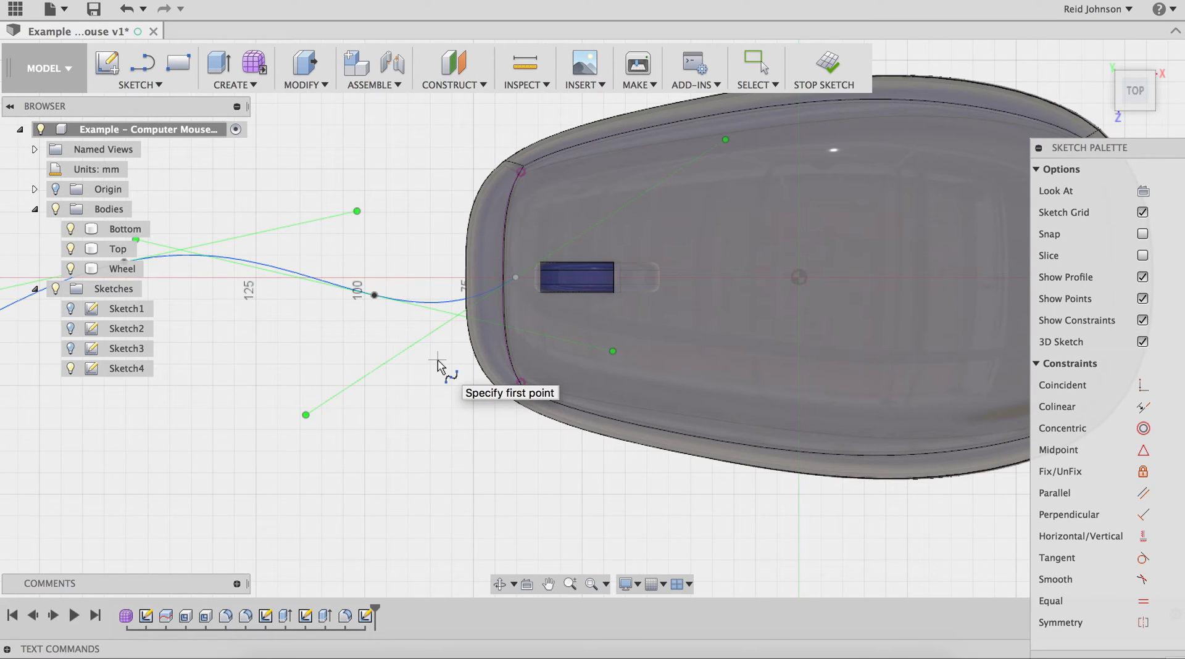
key("Escape")
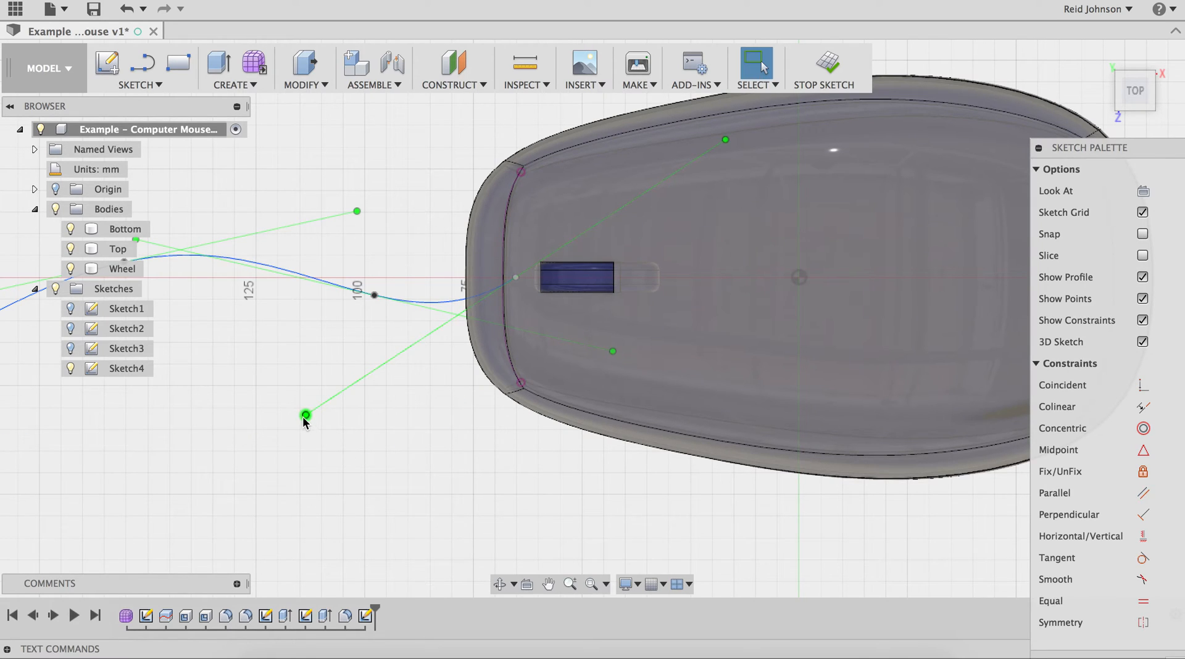
left_click_drag(305, 415, 340, 284)
left_click(338, 277)
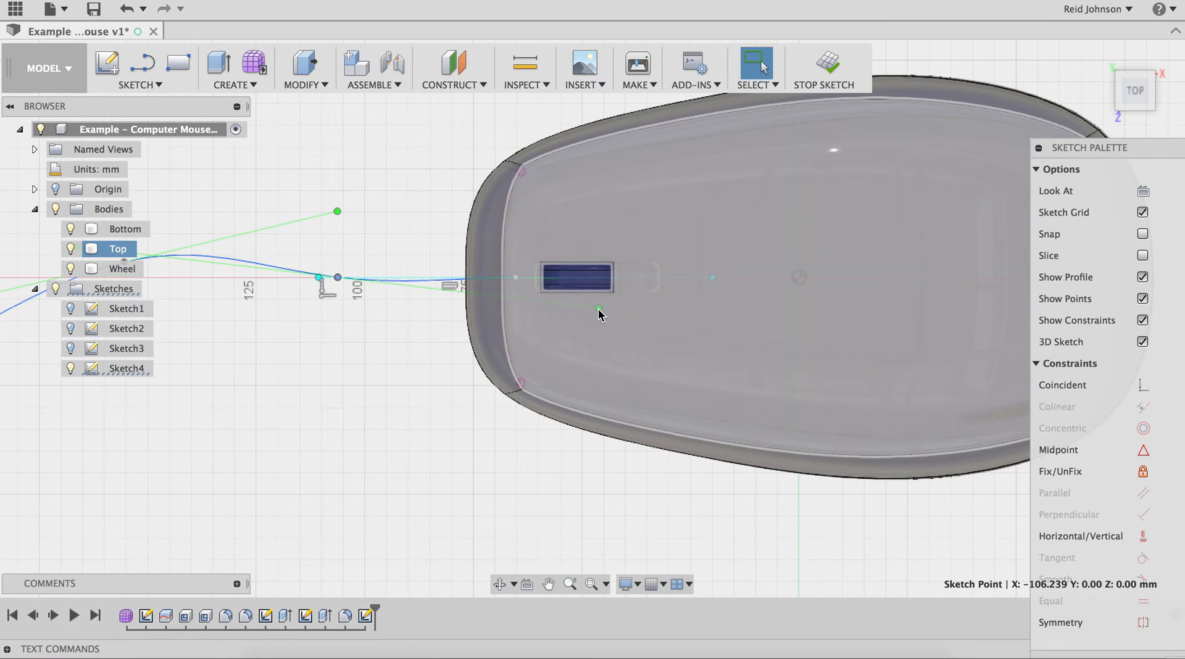
key("Escape")
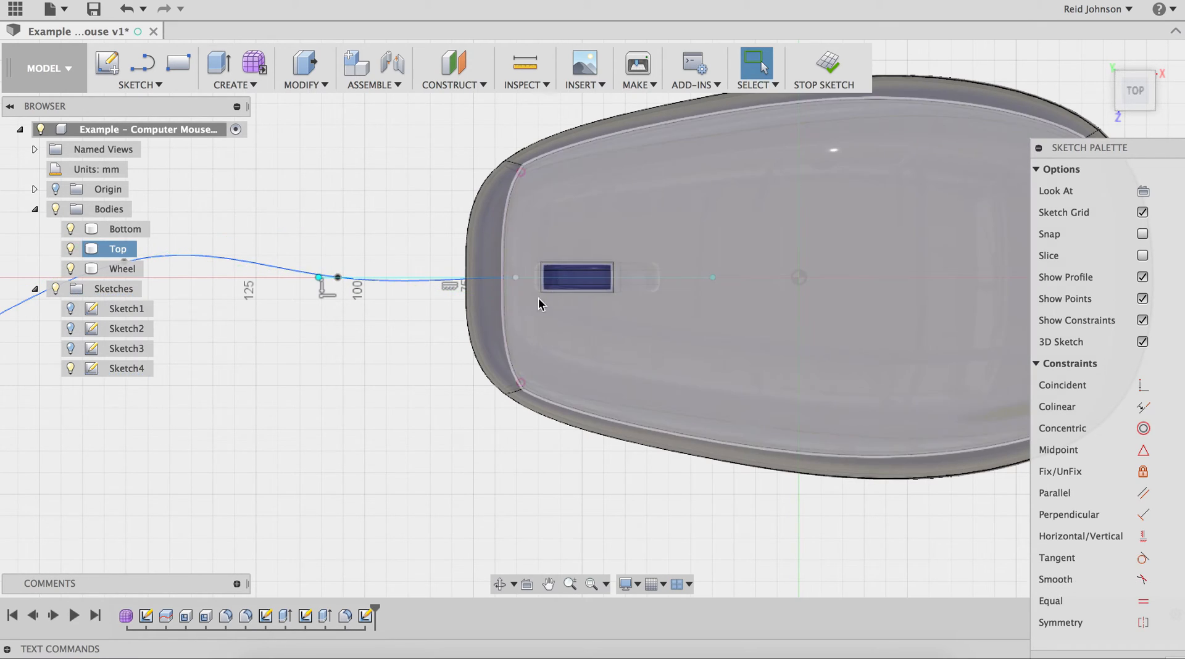
Place the tangent handle of the fit point just ahead of the mouse onto the red axis
left_click(341, 279)
middle_click_drag(344, 319, 433, 355)
left_click_drag(166, 282, 165, 311)
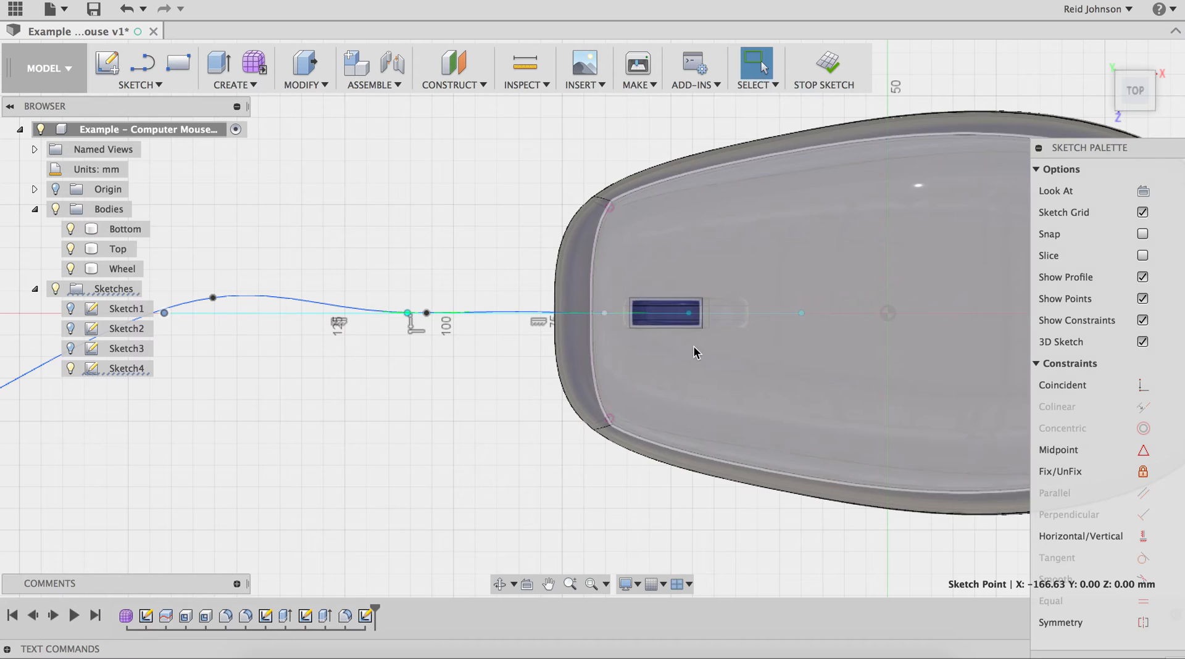
Try to raise the tangent handle point just inside the mouse's front end by about 7.7 mm in Z
mouse_move(509, 473)
middle_mouse_down("shift")
mouse_move(517, 477)
mouse_move(578, 185)
middle_mouse_up("shift")
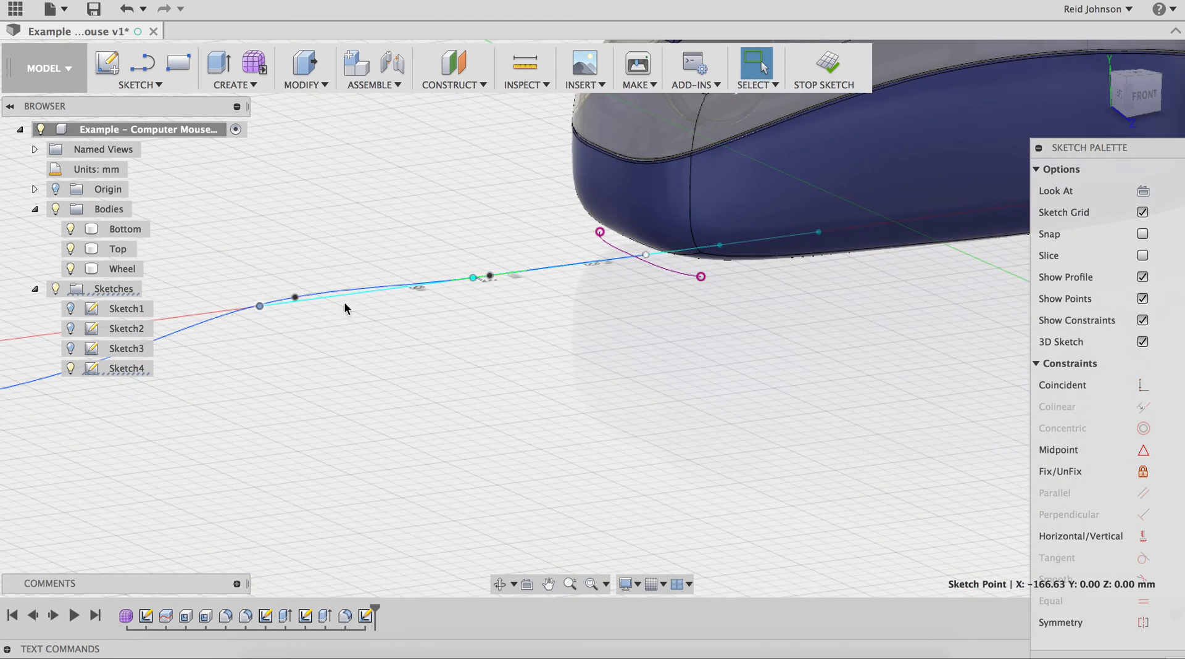
middle_click_drag(562, 304, 552, 430)
mouse_move(625, 470)
middle_mouse_down("shift")
mouse_move(526, 468)
mouse_move(781, 402)
mouse_move(759, 476)
mouse_move(785, 397)
middle_mouse_up("shift")
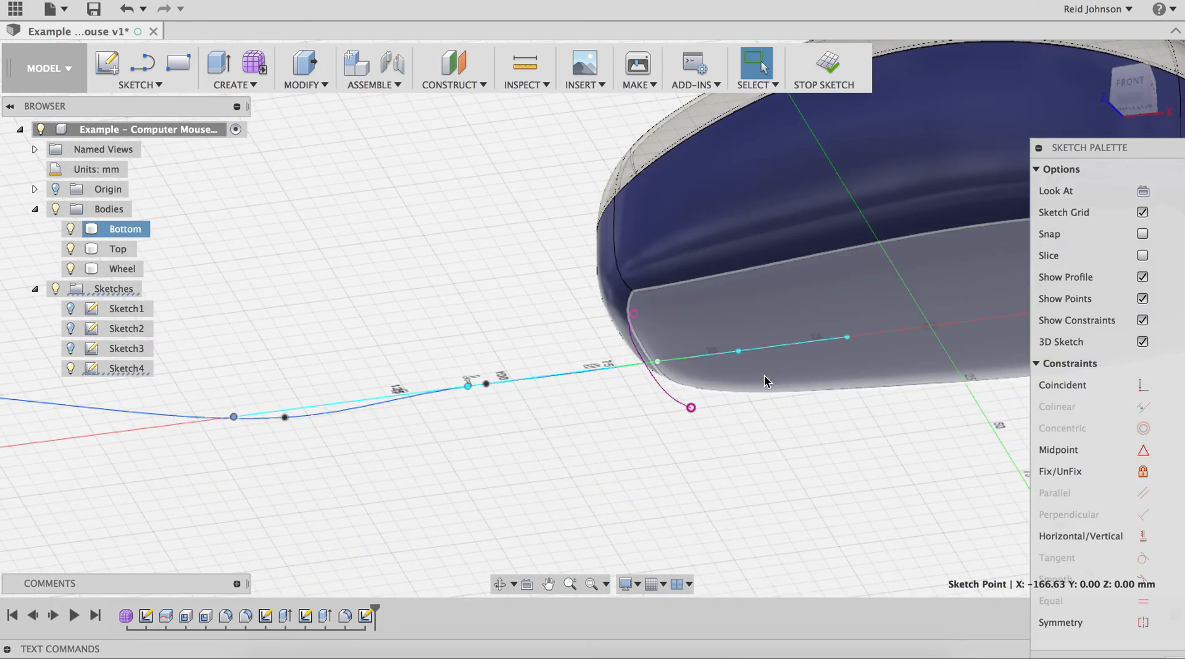
middle_click_drag(712, 437, 776, 436, "shift")
scroll(782, 404, "down", 2)
scroll(787, 397, "up", 5)
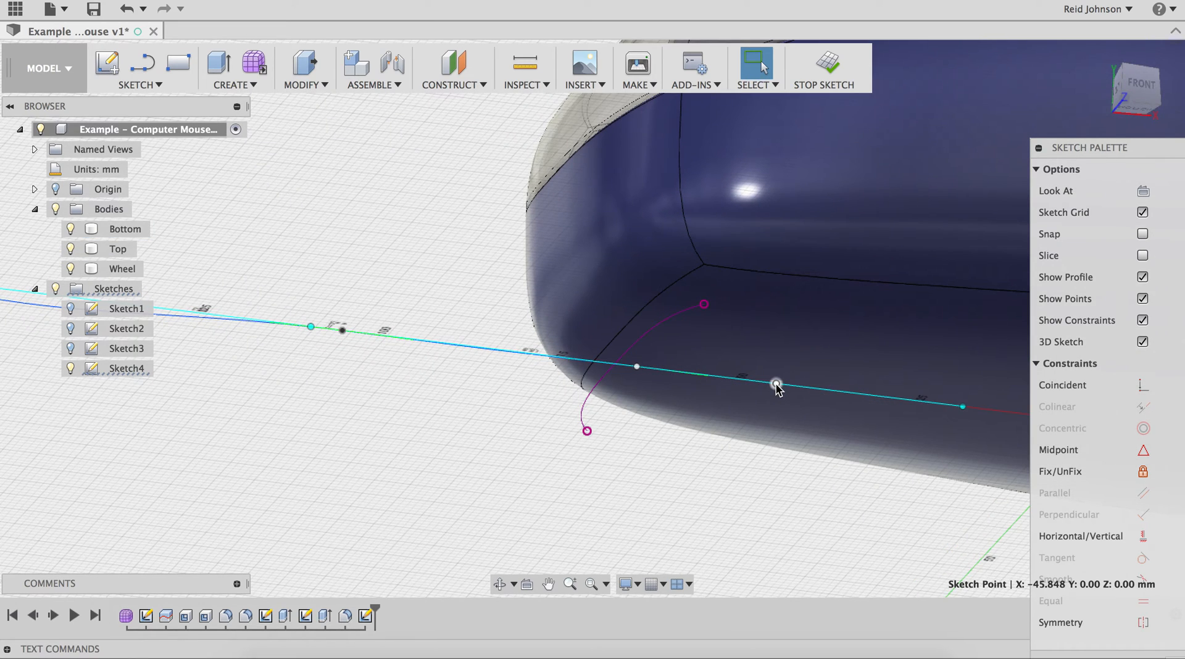
right_click(777, 386)
left_click(737, 409)
middle_click_drag(736, 426, 637, 460, "shift")
left_click_drag(625, 411, 624, 353)
middle_click_drag(679, 497, 663, 321, "shift")
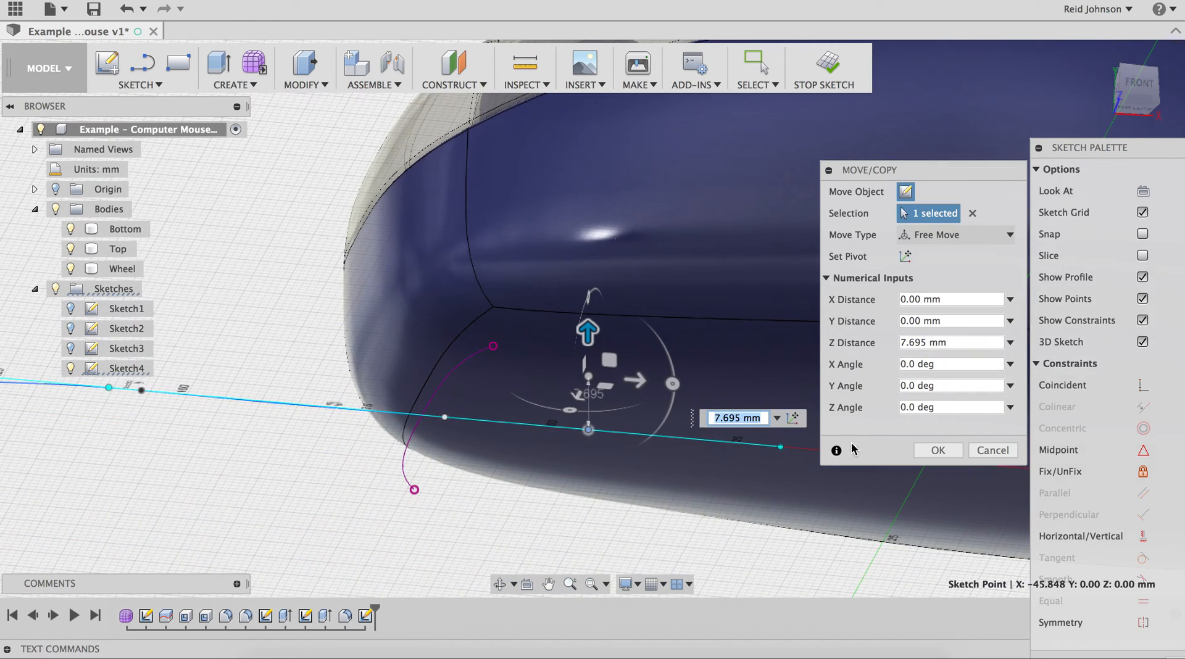
left_click(945, 453)
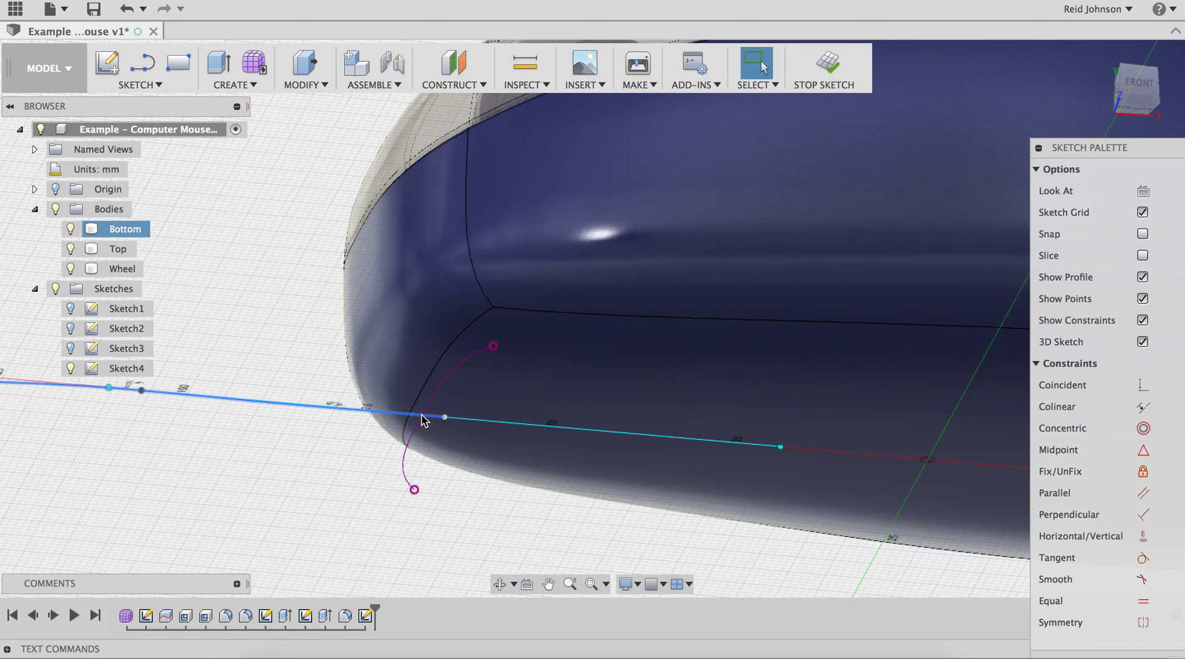
Raise the spline's end point inside the mouse's front end with a Z move of about 33.9 mm
left_click(444, 421)
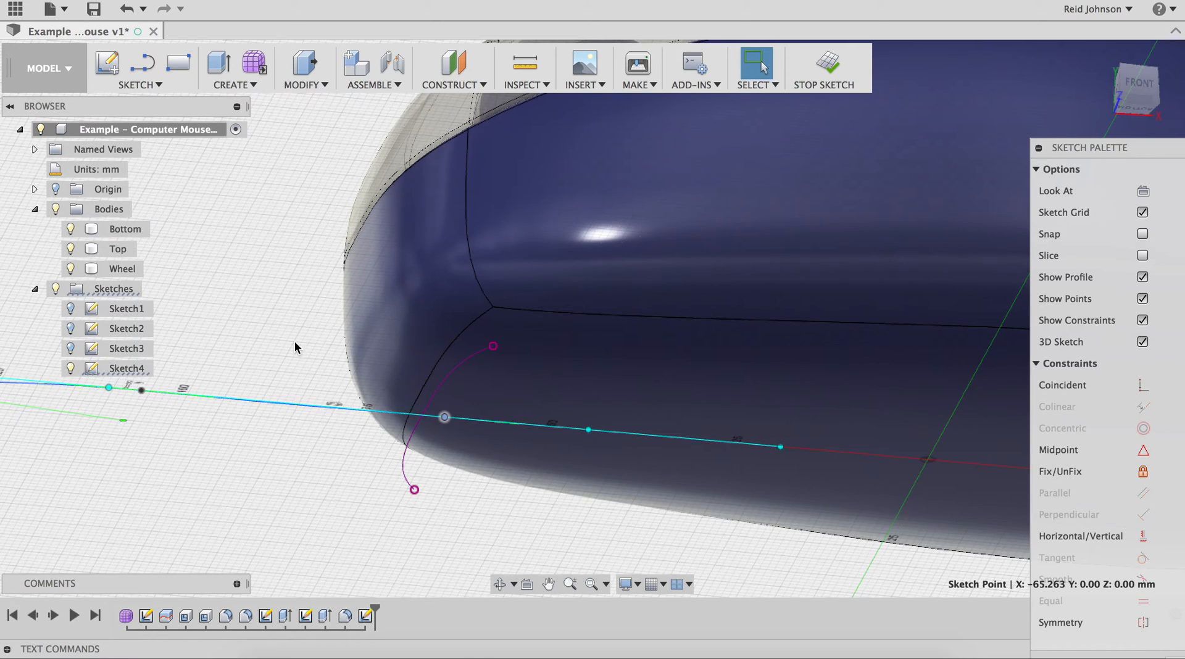
right_click(294, 341)
left_click(303, 293)
left_click_drag(445, 365, 445, 290)
mouse_move(488, 458)
middle_mouse_down("shift")
mouse_move(480, 507)
mouse_move(521, 451)
middle_mouse_up("shift")
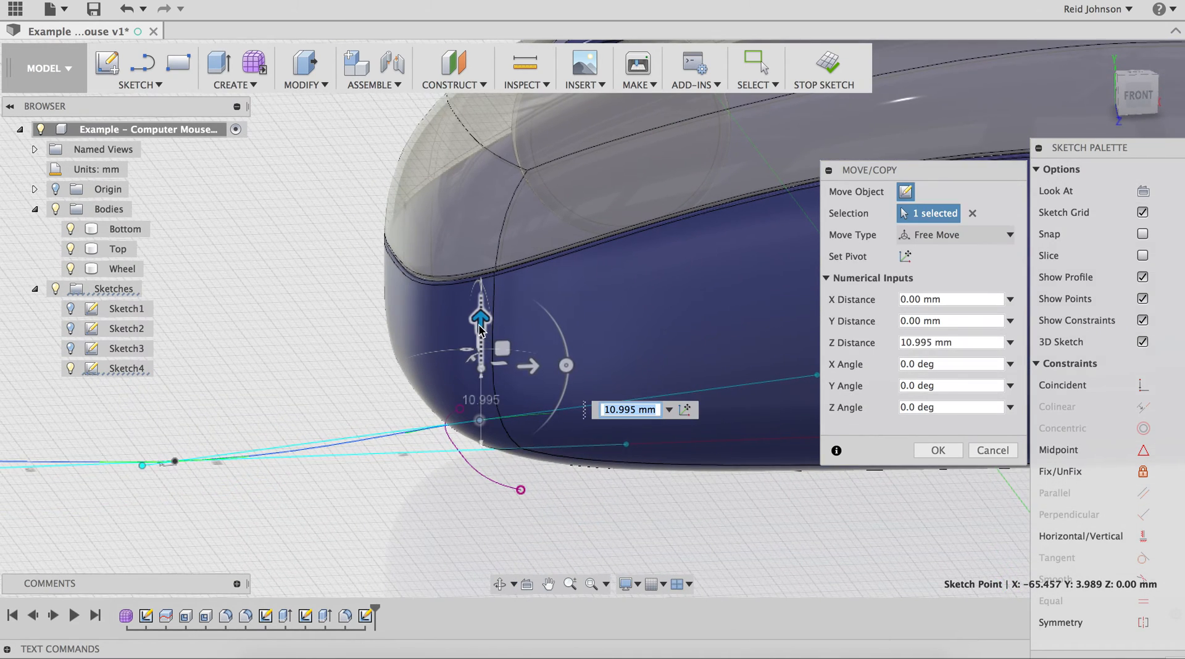
left_click_drag(480, 327, 494, 151)
middle_click_drag(477, 453, 475, 538, "shift")
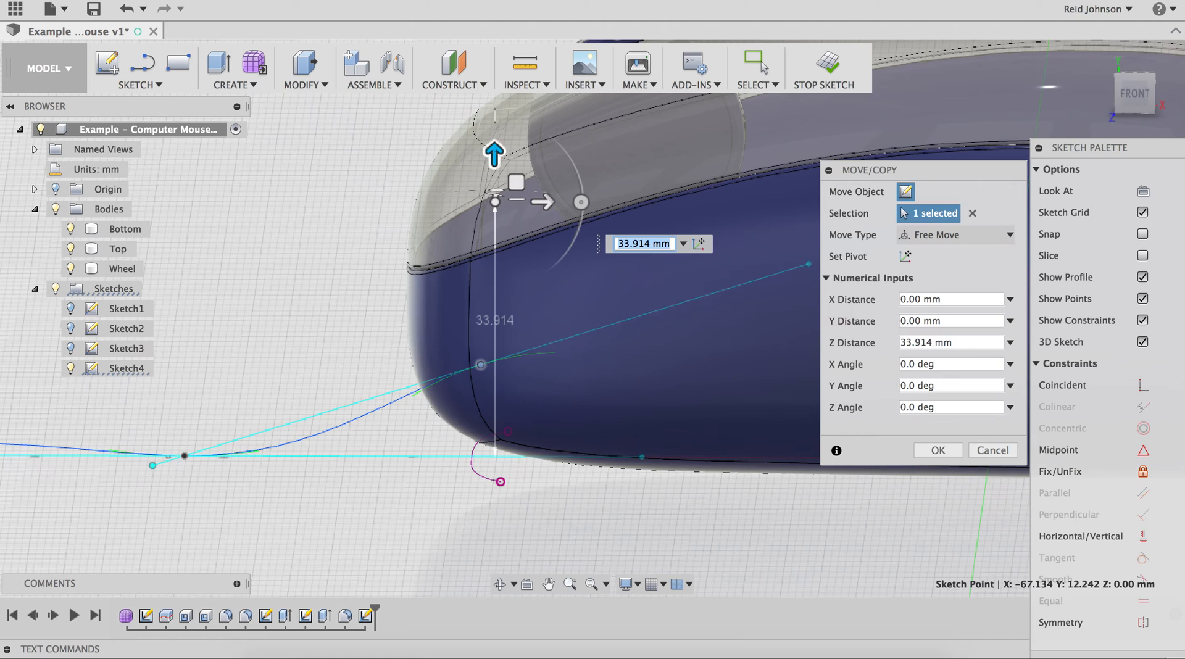
left_click(1134, 94)
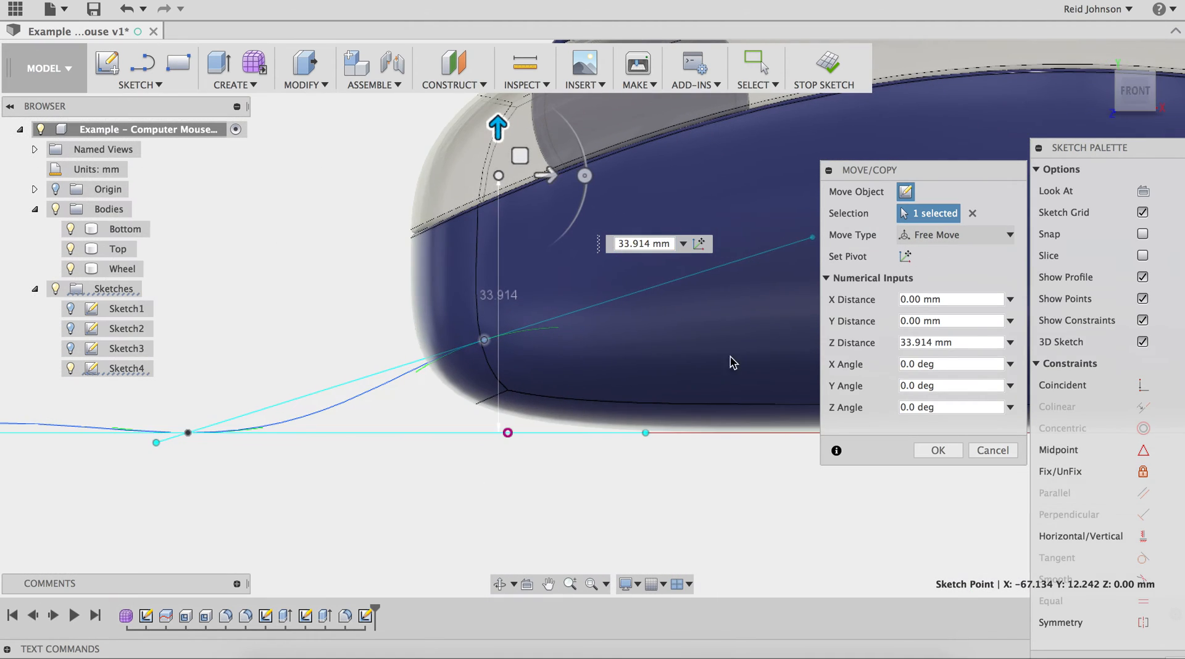
middle_click_drag(185, 436, 336, 467)
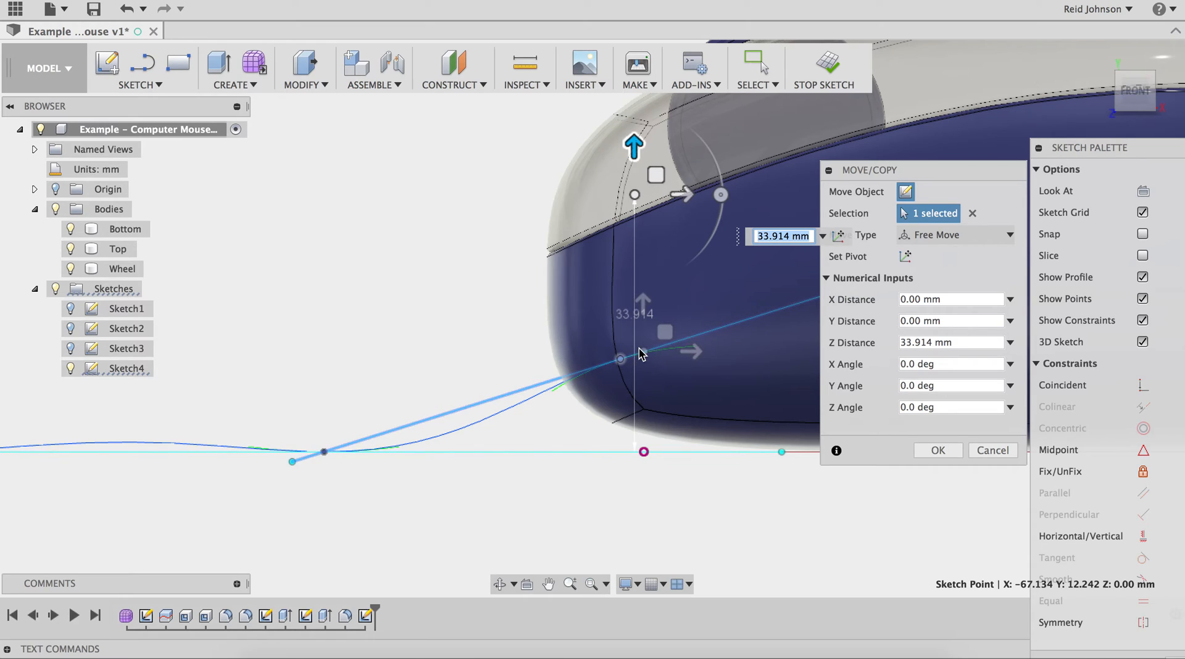
left_click(324, 452)
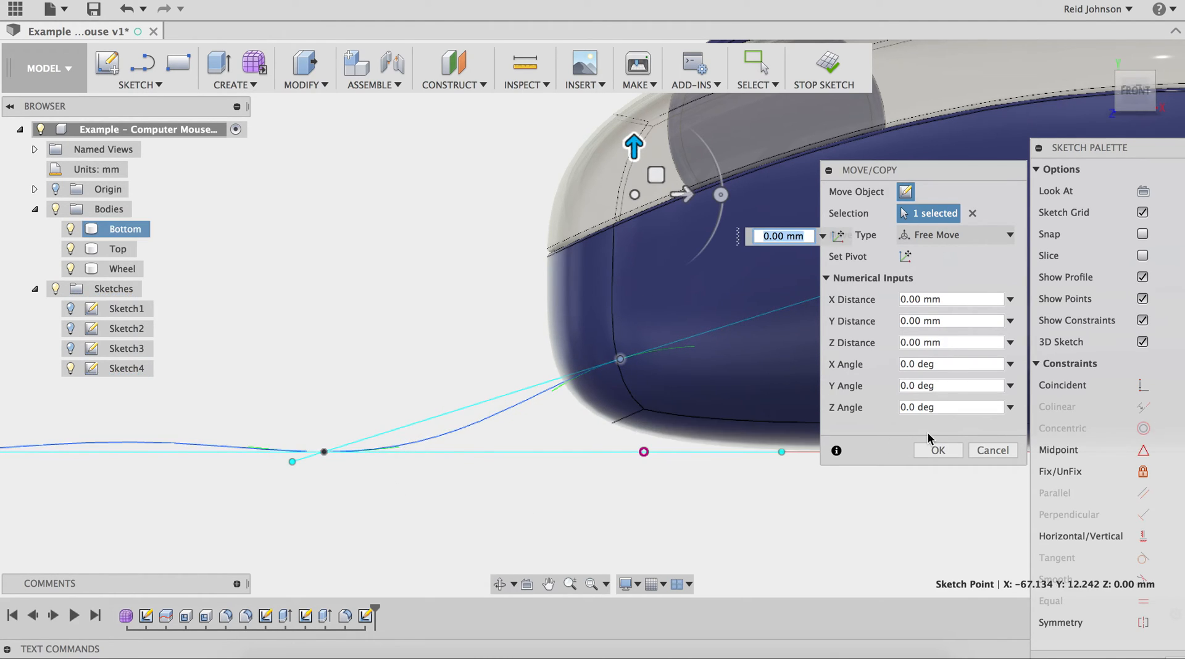
left_click(937, 450)
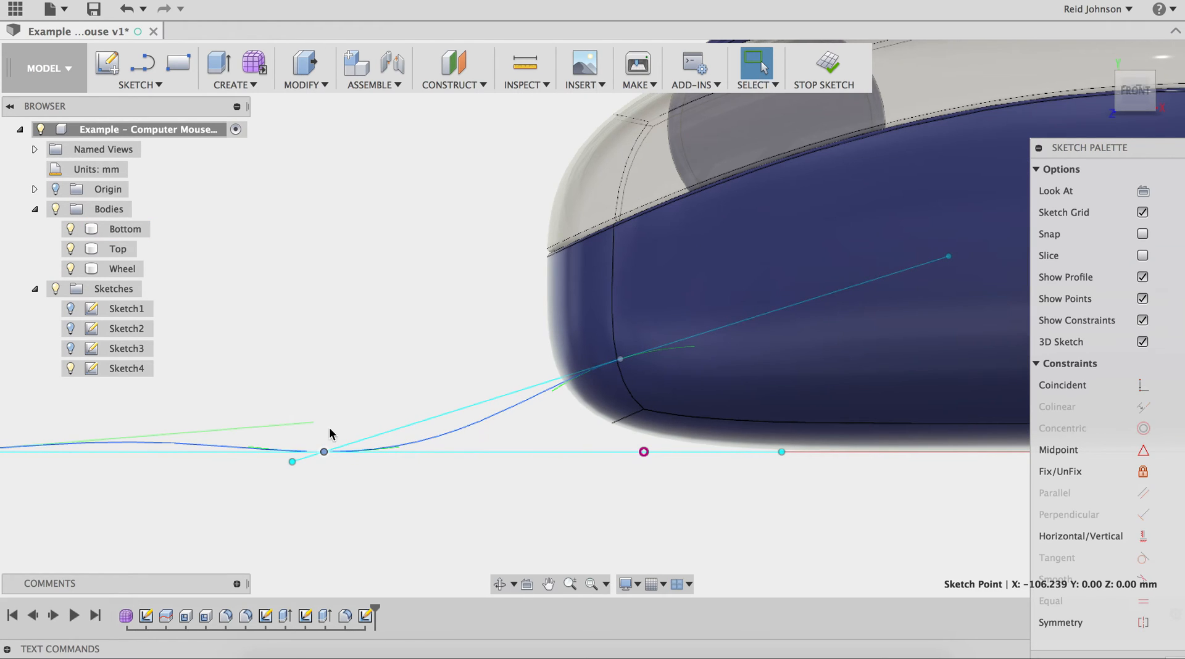
Raise the spline's fit point just ahead of the mouse by about 2 mm in Z and finish the sketch
right_click(343, 368)
left_click(332, 342)
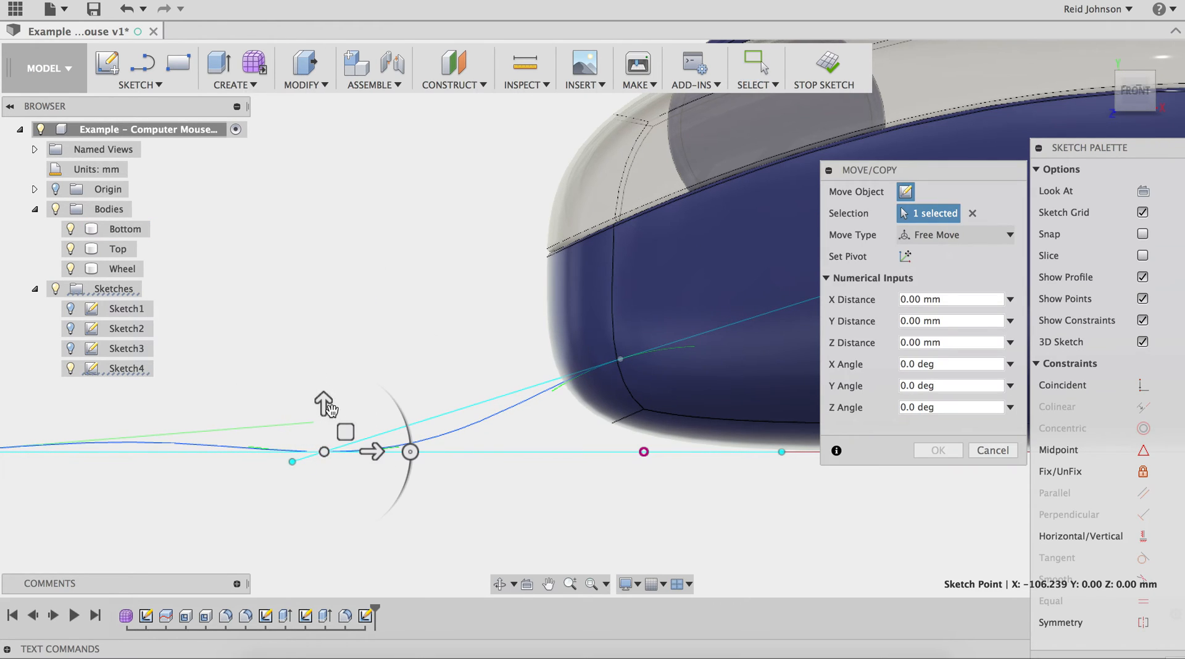
mouse_move(322, 410)
left_mouse_down()
mouse_move(322, 376)
mouse_move(323, 396)
left_mouse_up()
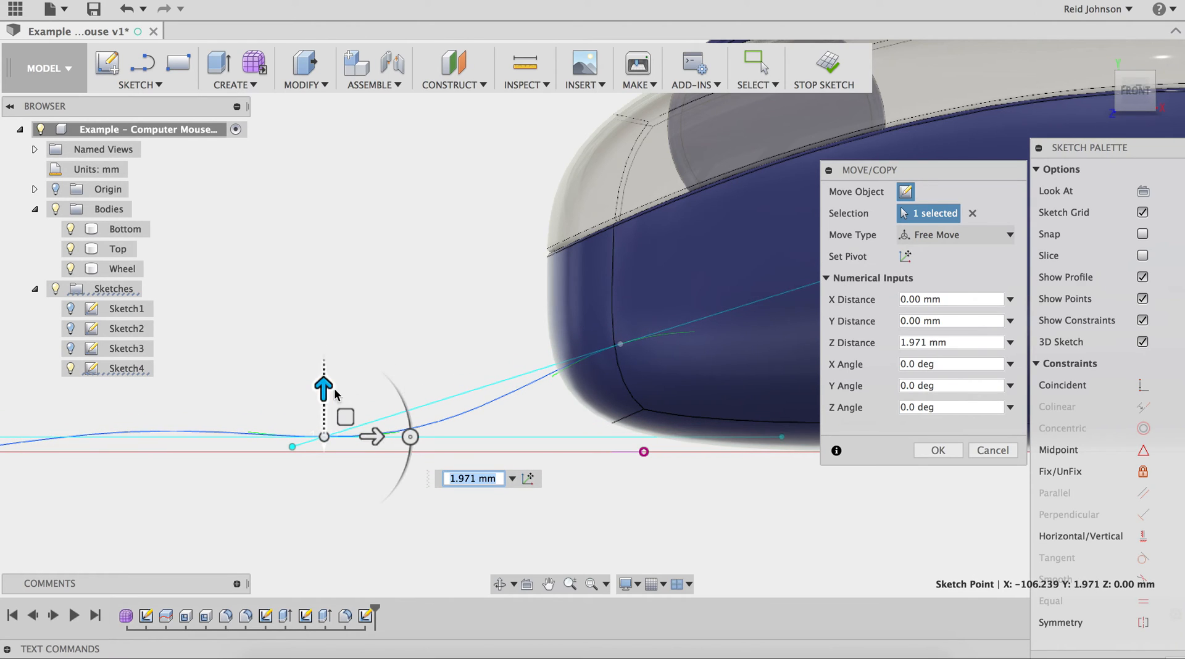
left_click(946, 453)
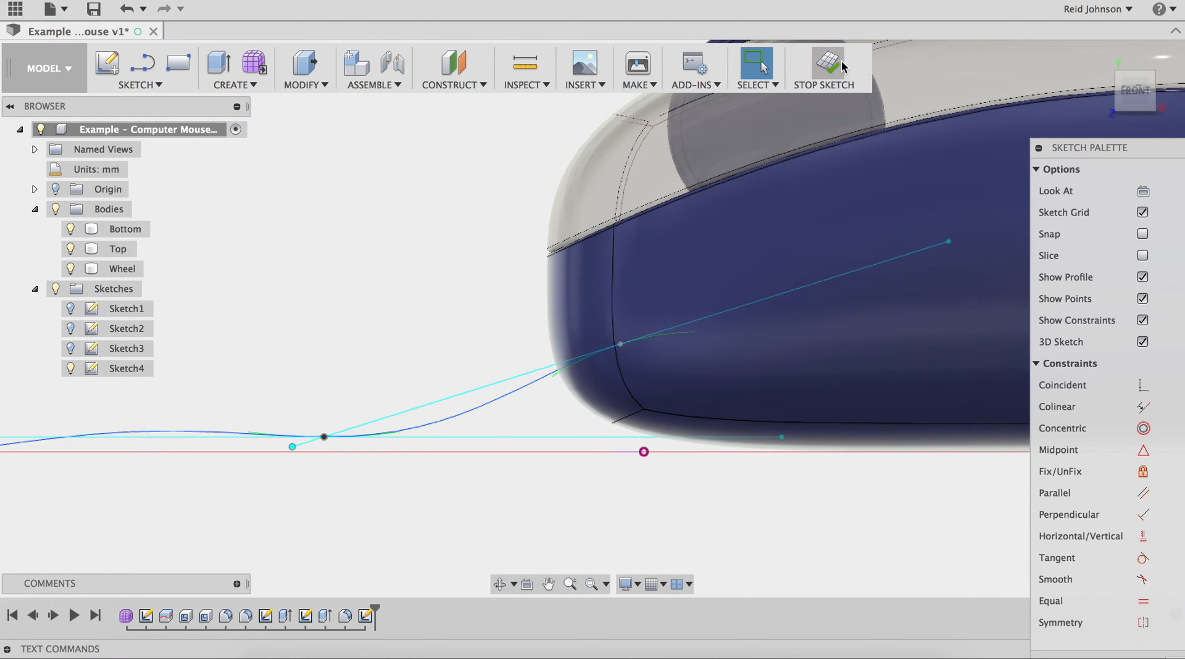
left_click(827, 65)
Examine the cable spline's path into the mouse's front and the curve beneath the front edge from several angles
left_click(764, 405)
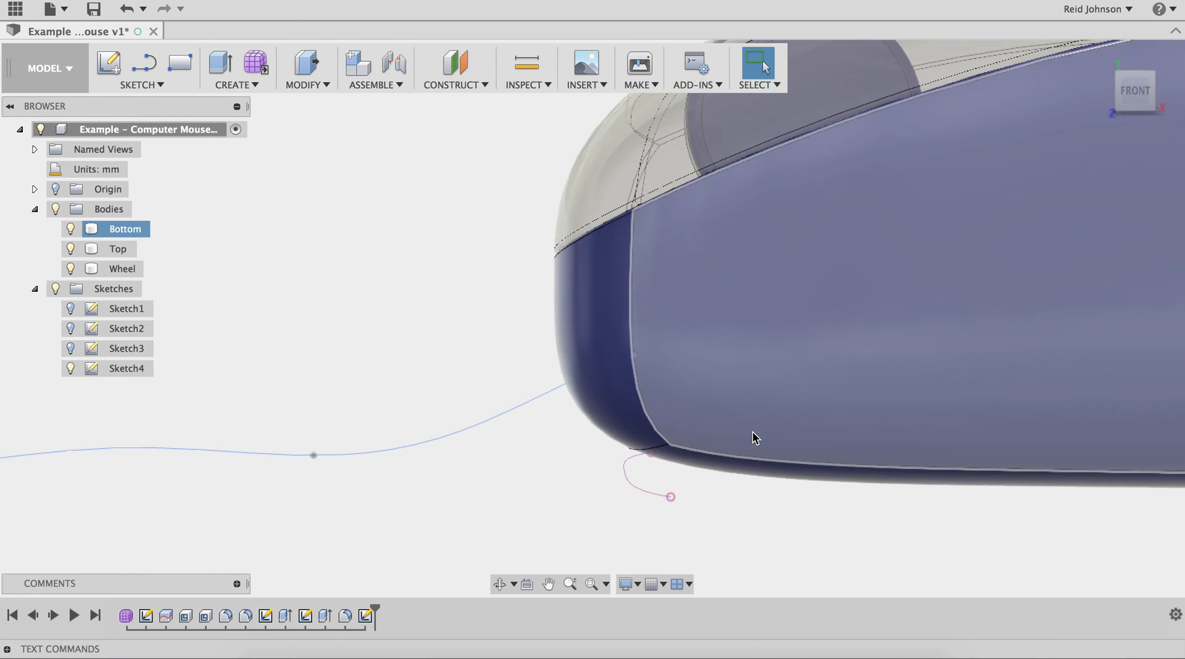
scroll(753, 437, "down", 5)
middle_click_drag(754, 446, 809, 490, "shift")
scroll(765, 486, "down", 2)
left_click(750, 486)
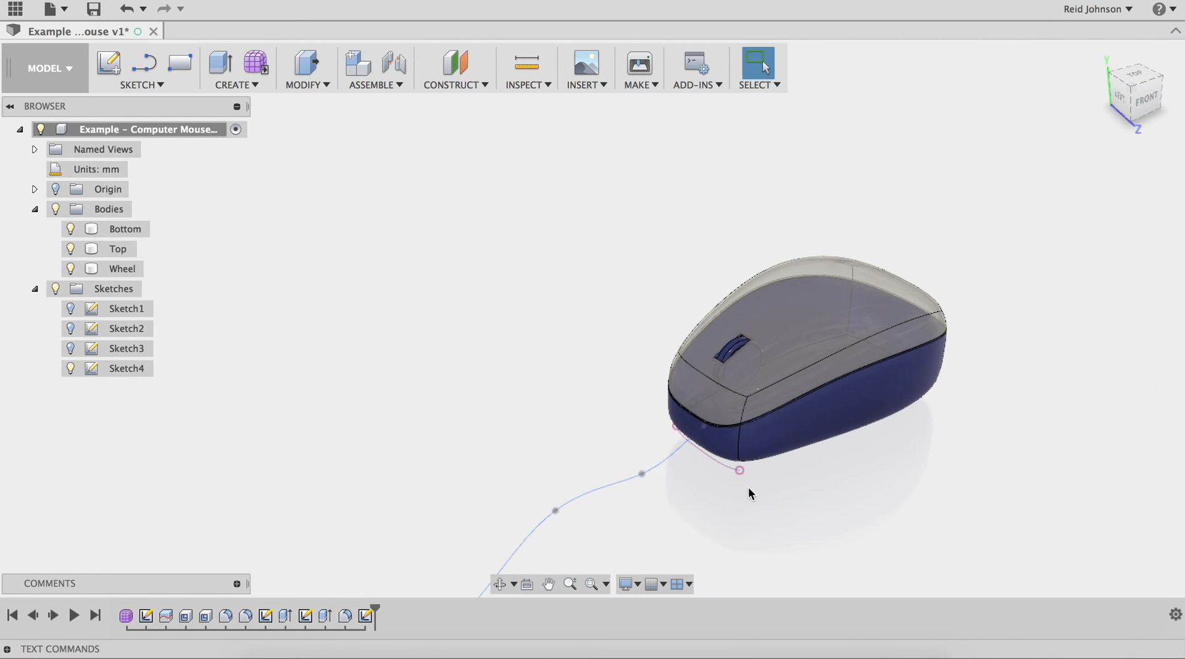
scroll(717, 454, "up", 5)
left_click(716, 450)
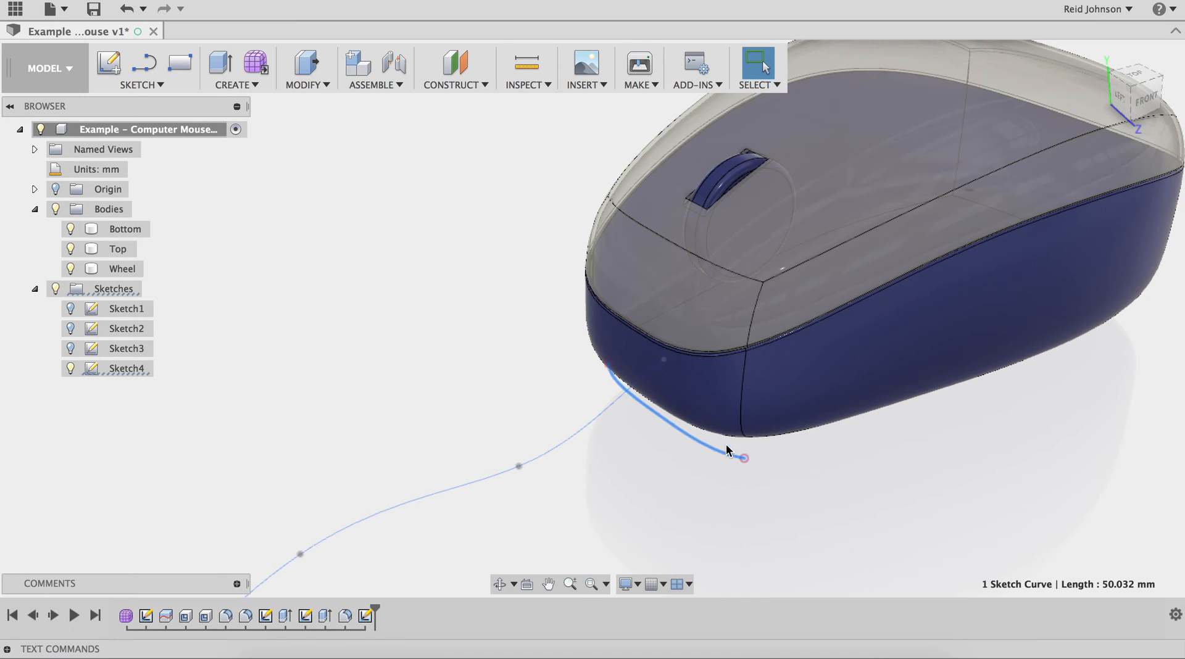
mouse_move(774, 498)
middle_mouse_down("shift")
mouse_move(746, 491)
mouse_move(758, 495)
mouse_move(740, 474)
mouse_move(762, 423)
middle_mouse_up("shift")
scroll(748, 492, "down", 5)
left_click(749, 458)
middle_click_drag(744, 471, 787, 457, "shift")
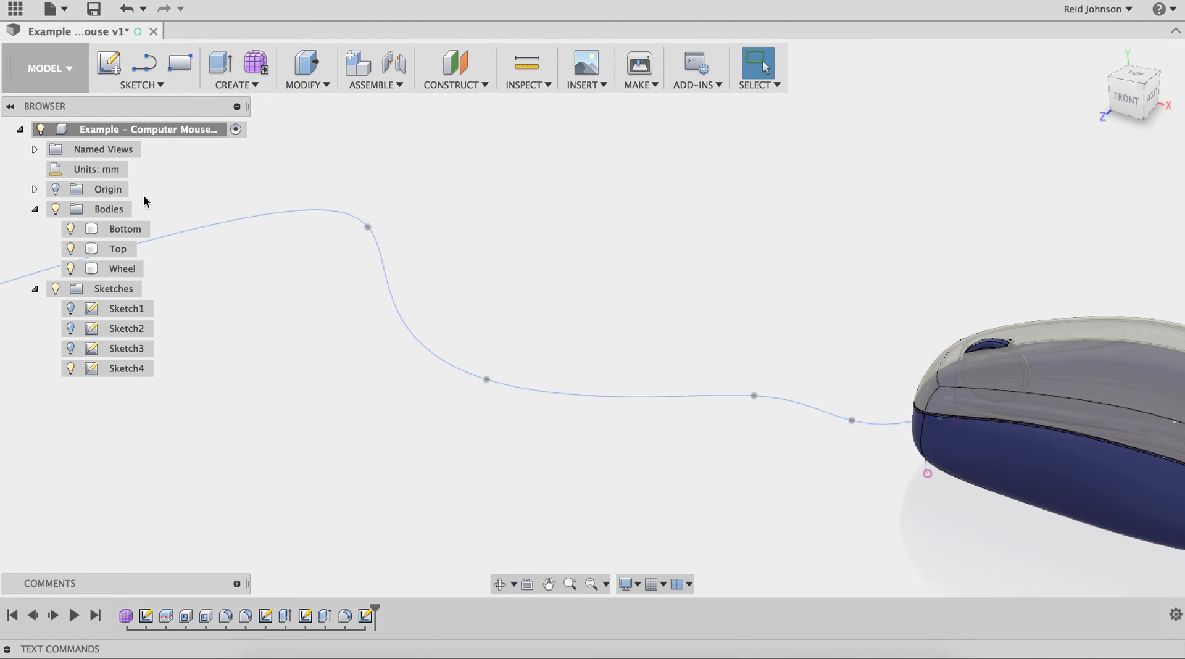
Create a solid circular pipe along the cable spline as a new body, with distance 1 and a 3 mm section size
left_click(236, 88)
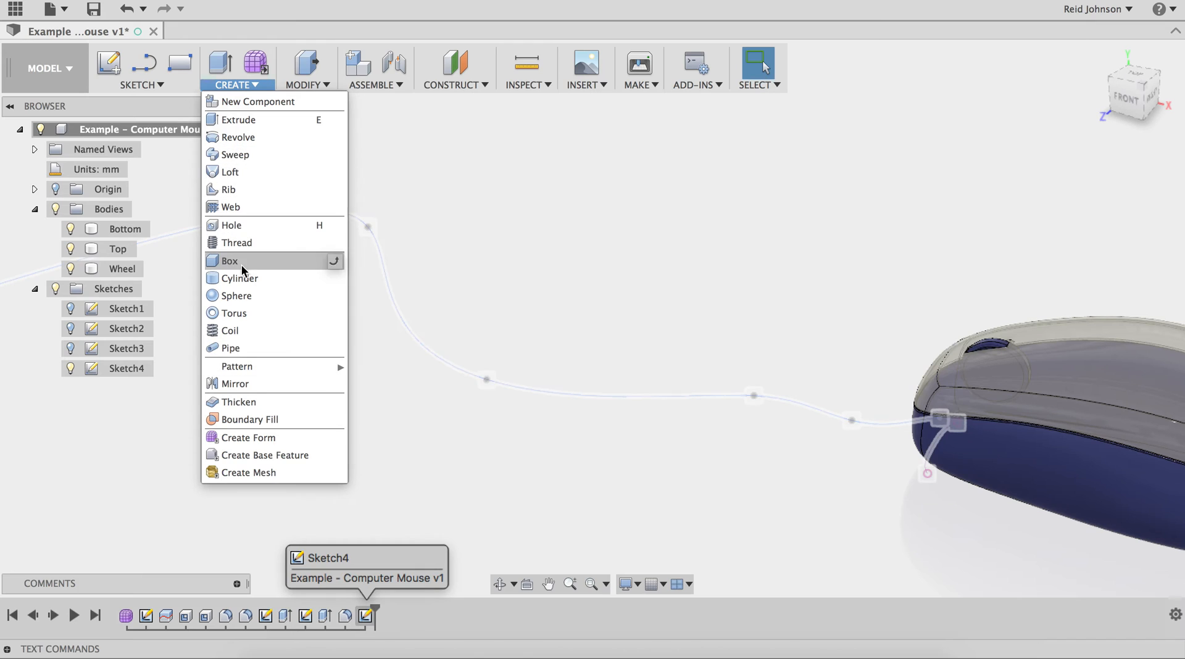
left_click(238, 348)
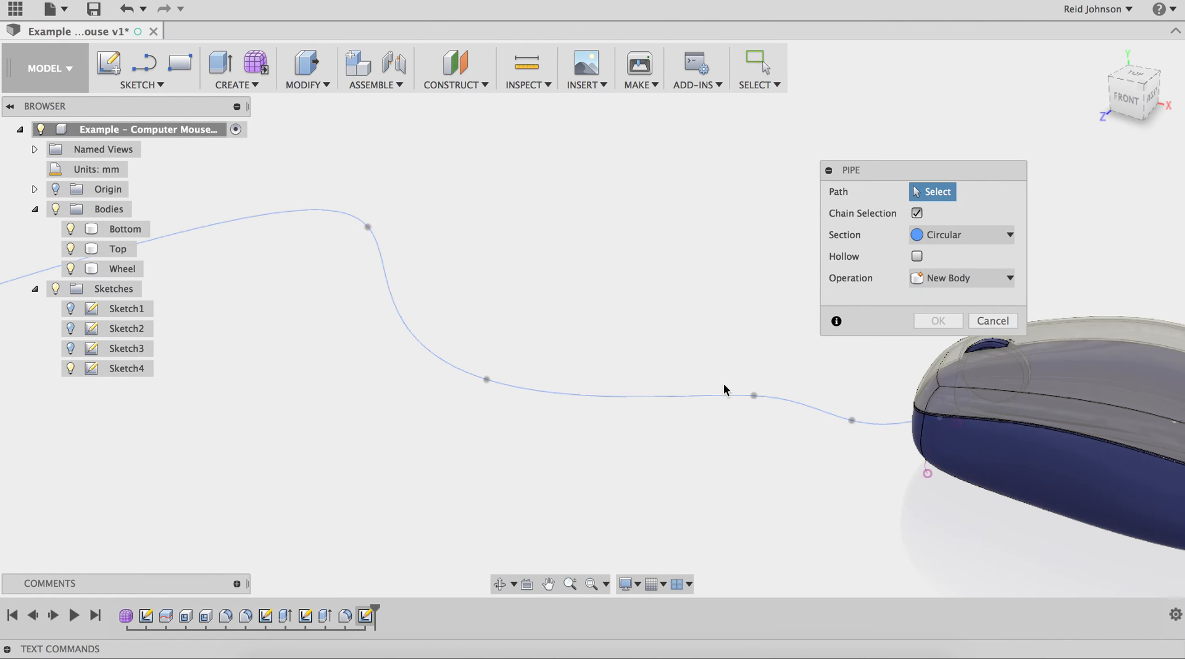
left_click(691, 397)
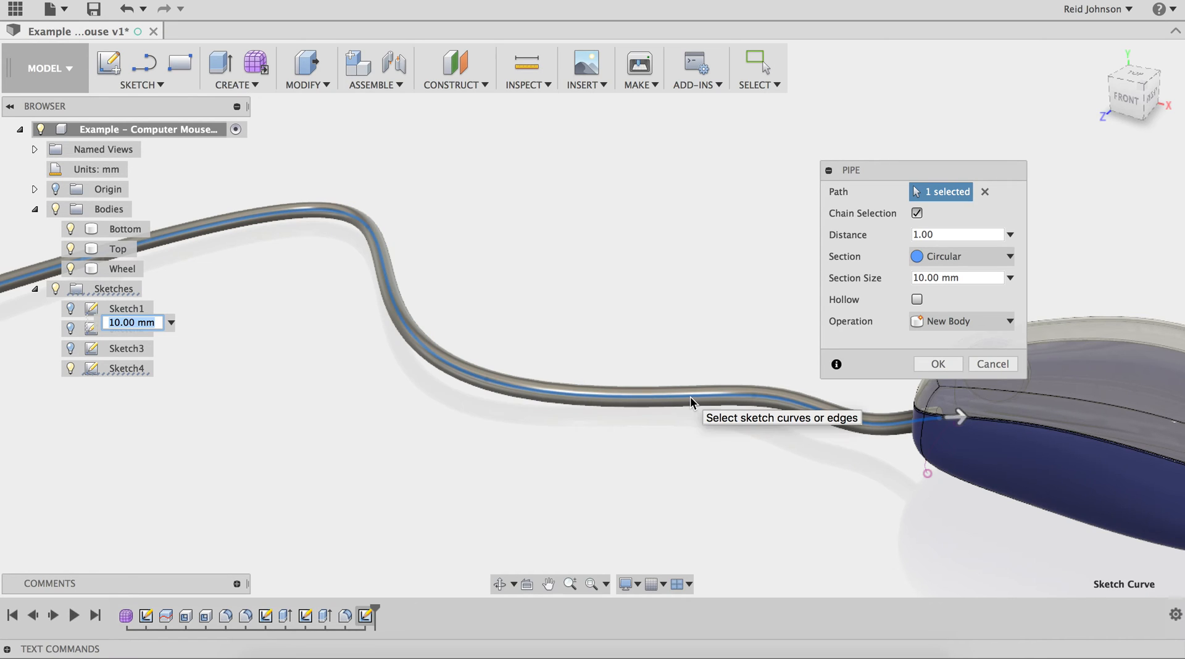
left_click(948, 235)
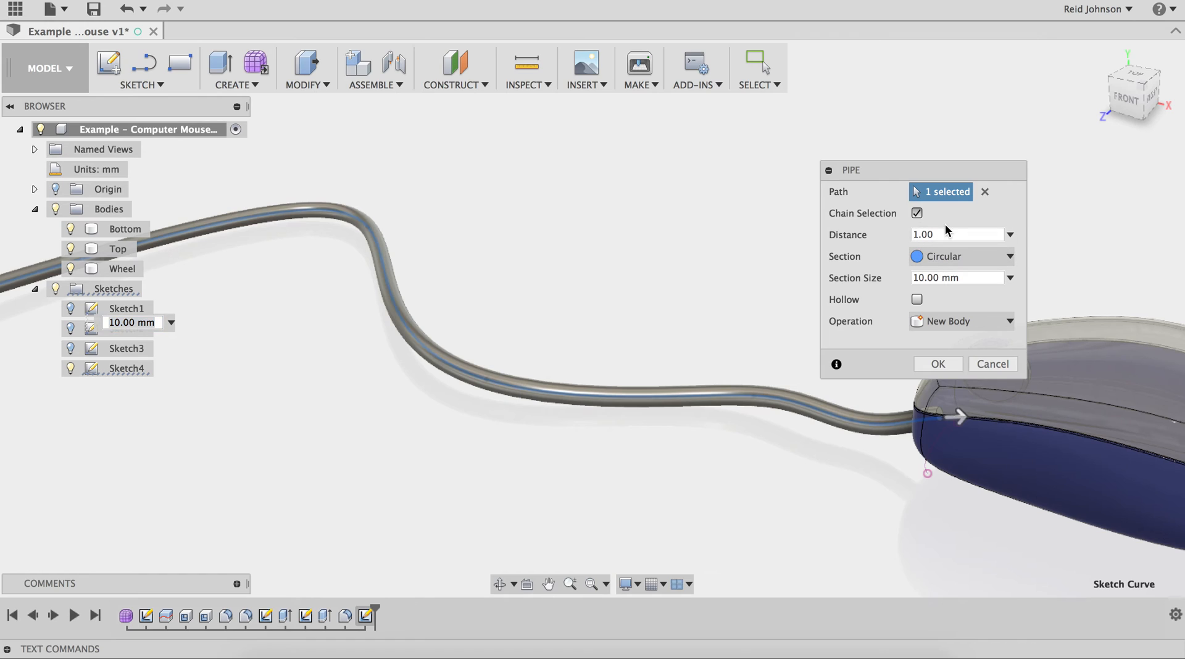
left_click_drag(948, 234, 883, 249)
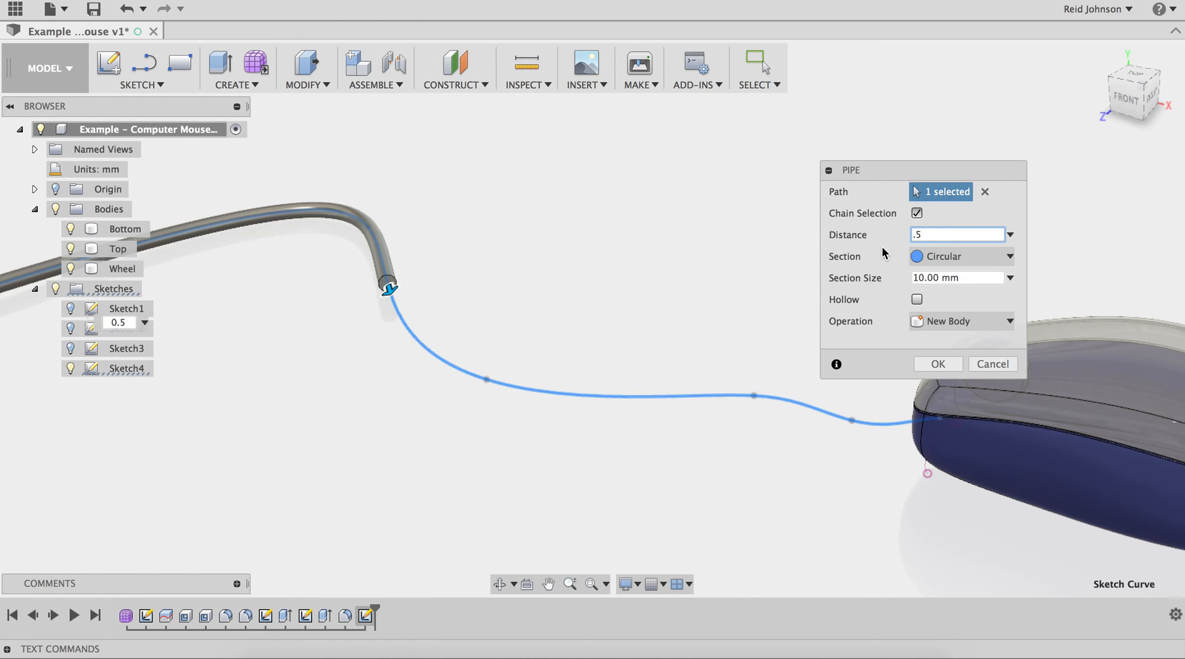
type("1")
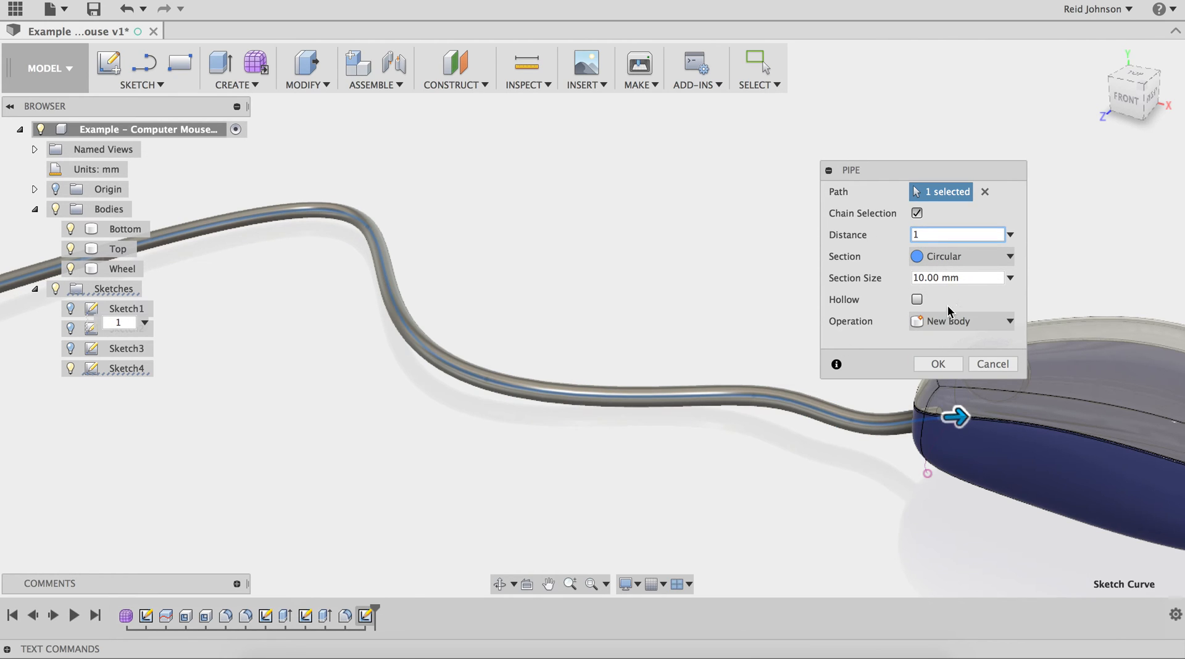
left_click(955, 277)
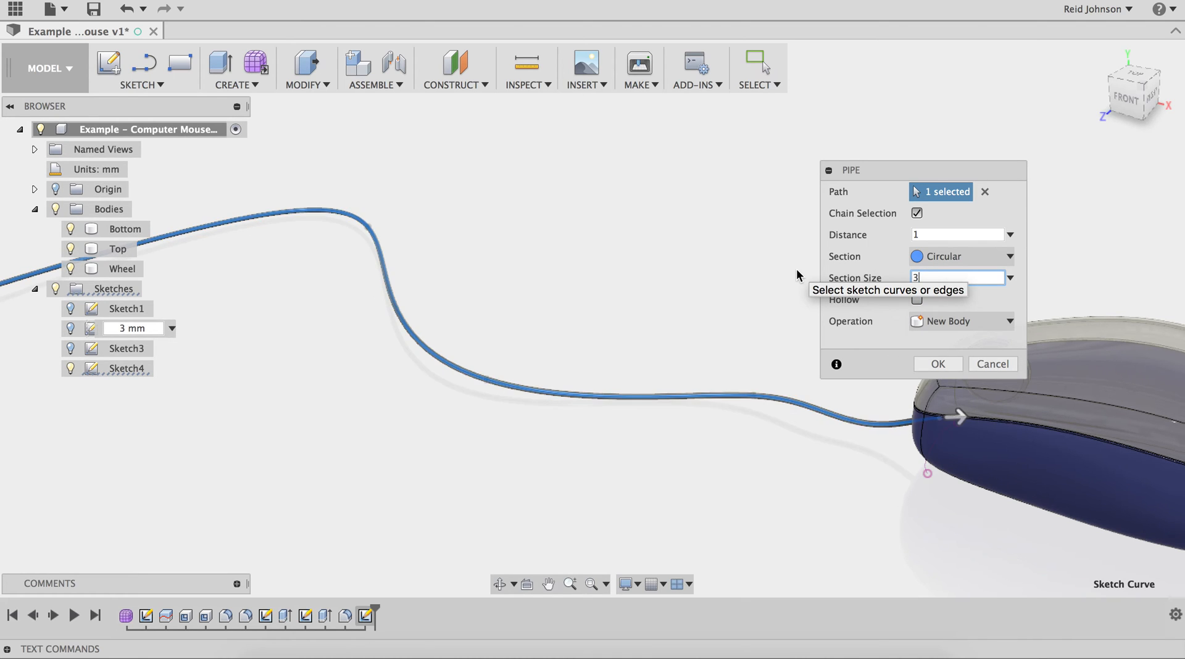
middle_click_drag(825, 509, 722, 452, "shift")
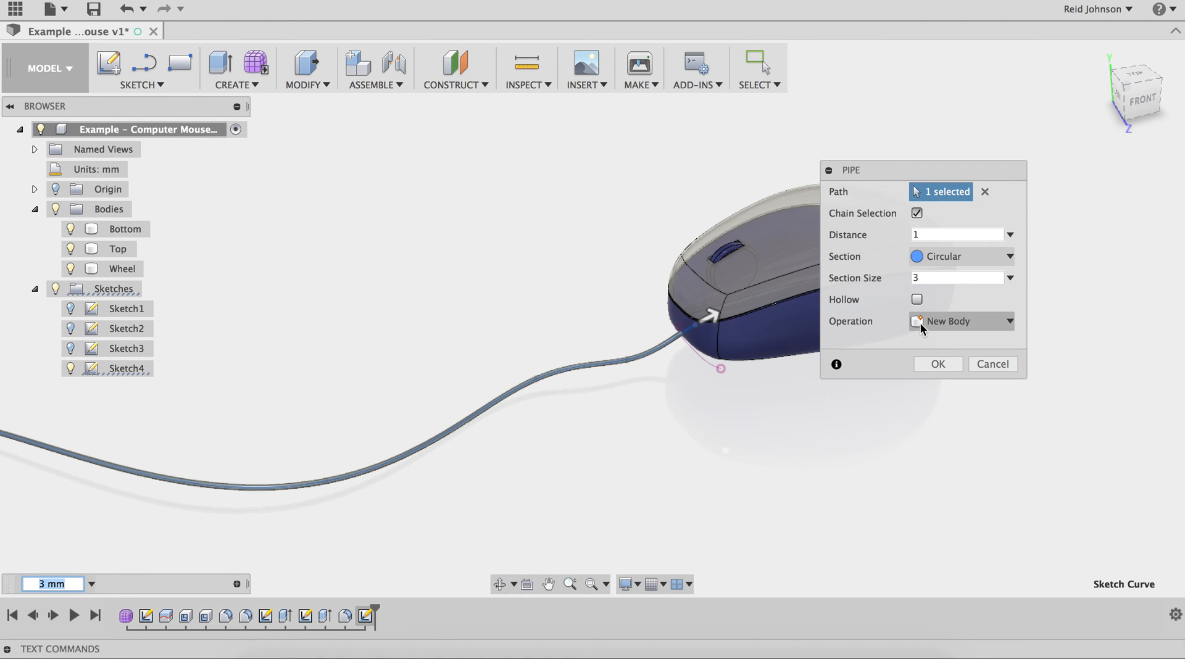
left_click(929, 364)
Cut the cable pipe out of the Bottom body with Combine, keeping the pipe as a tool body
scroll(661, 374, "up", 10)
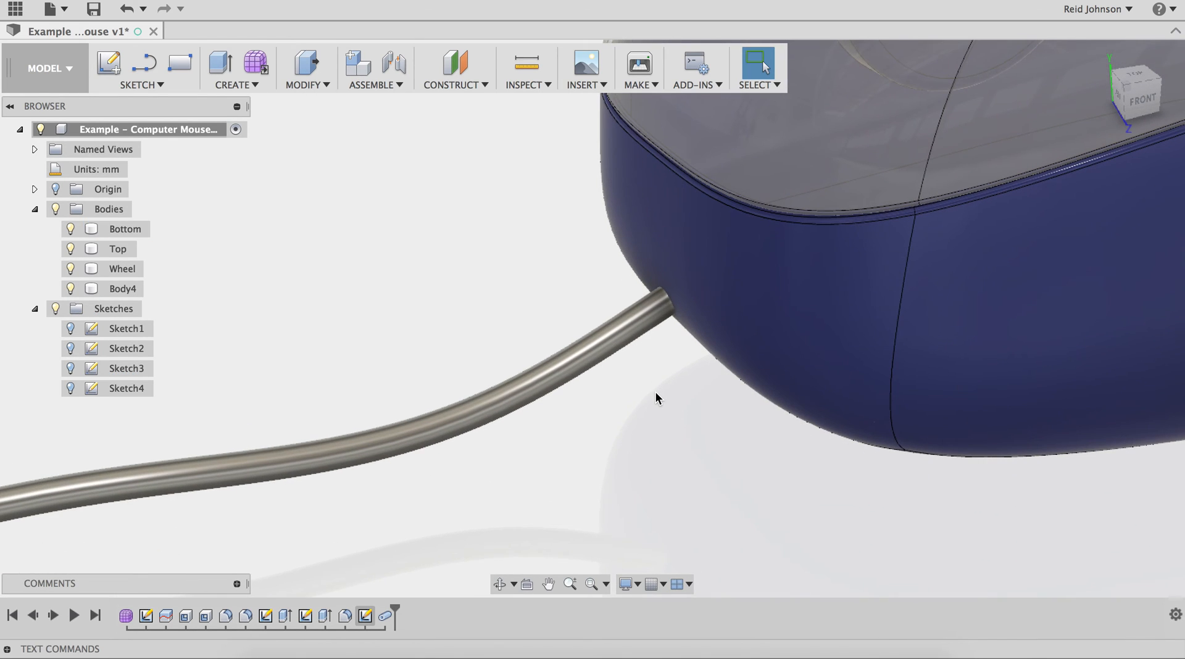
left_click(310, 86)
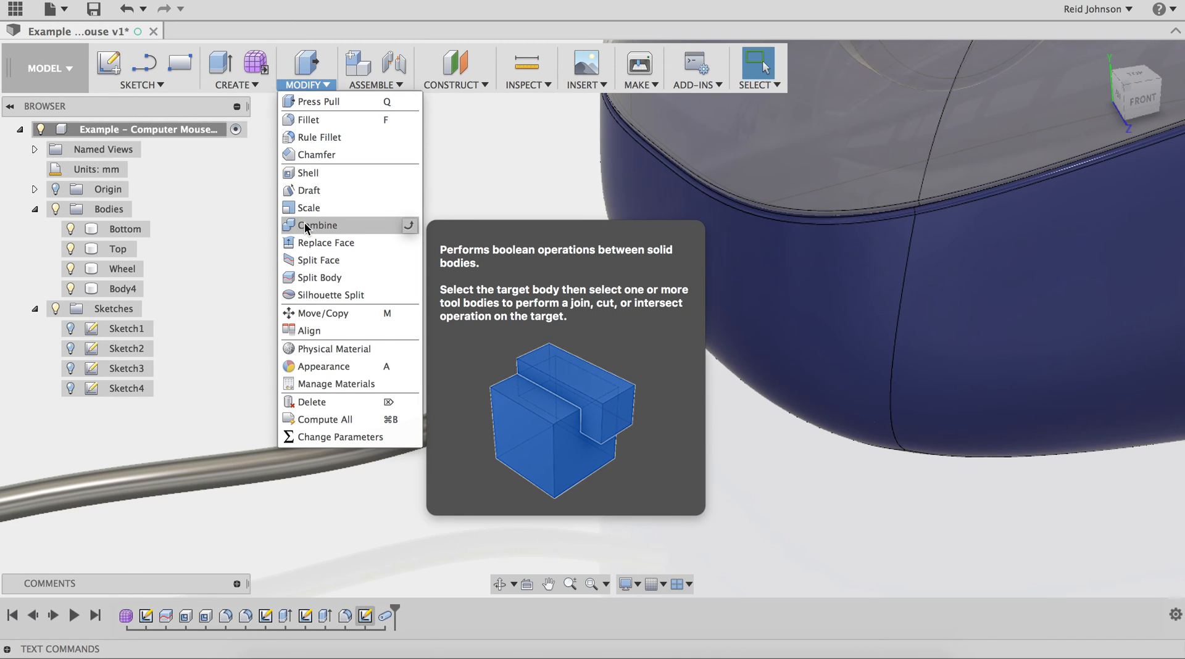
left_click(305, 225)
left_click(682, 377)
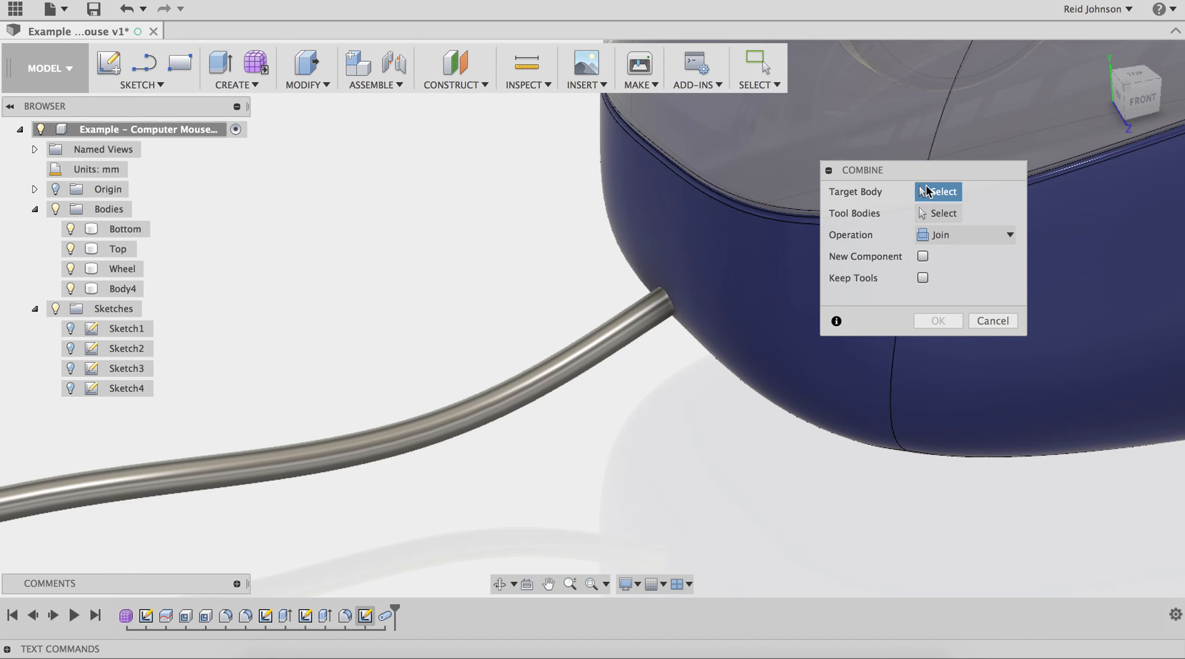
left_click(691, 319)
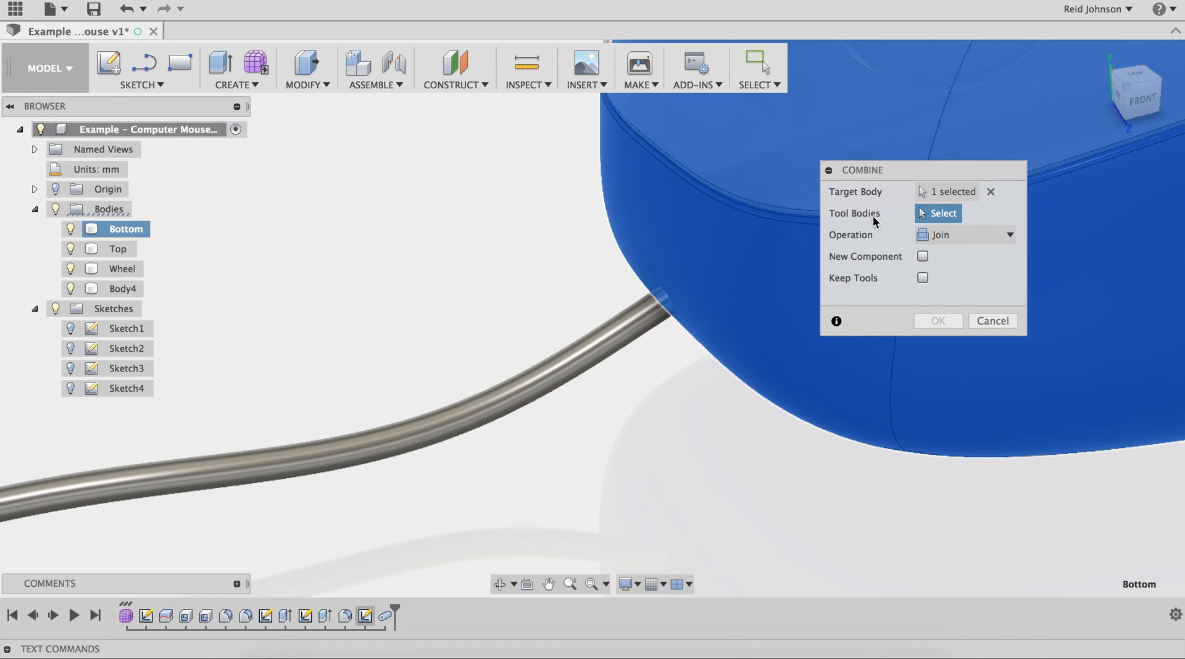
left_click(628, 355)
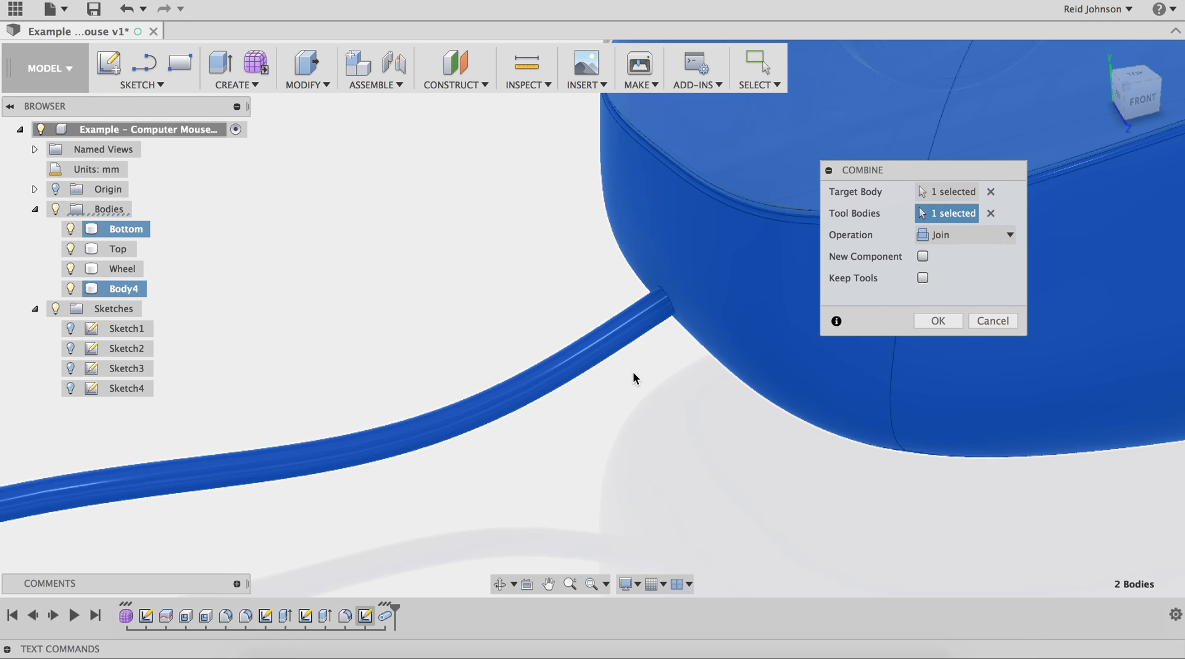
left_click(942, 238)
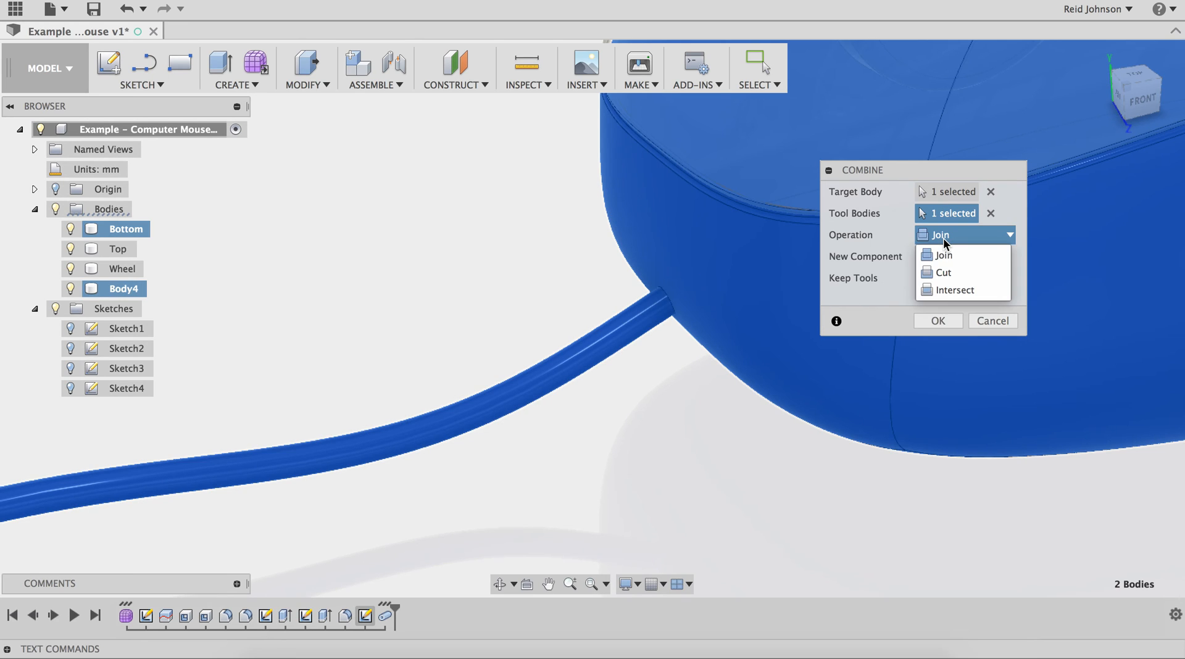
left_click(944, 272)
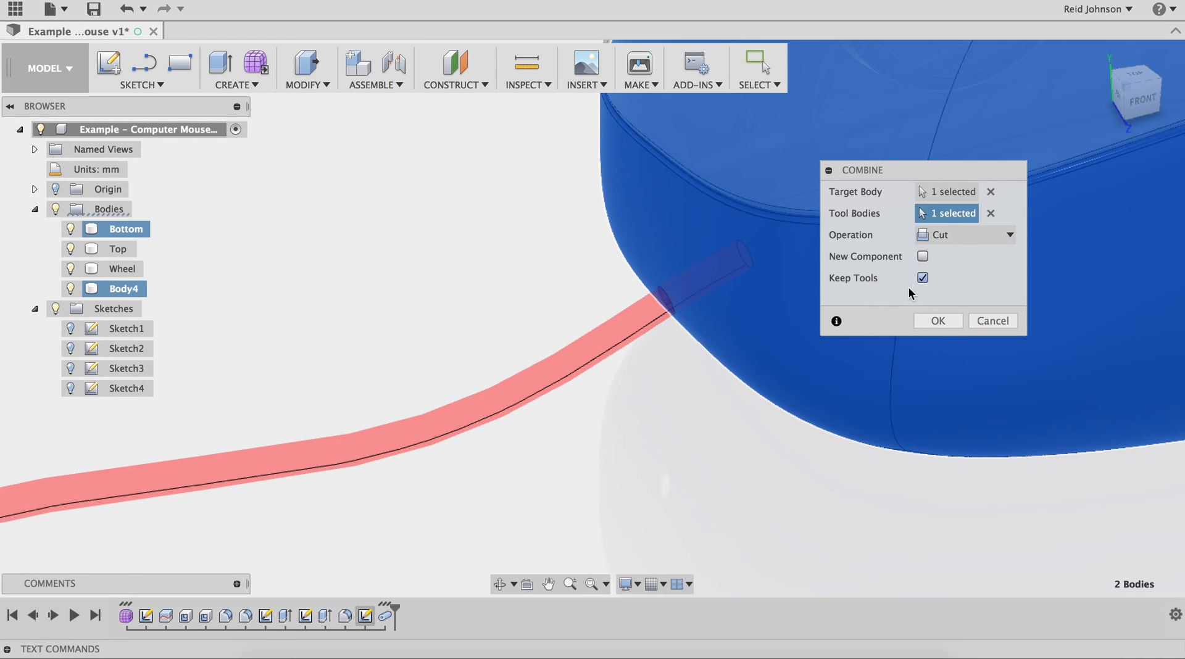
left_click(937, 321)
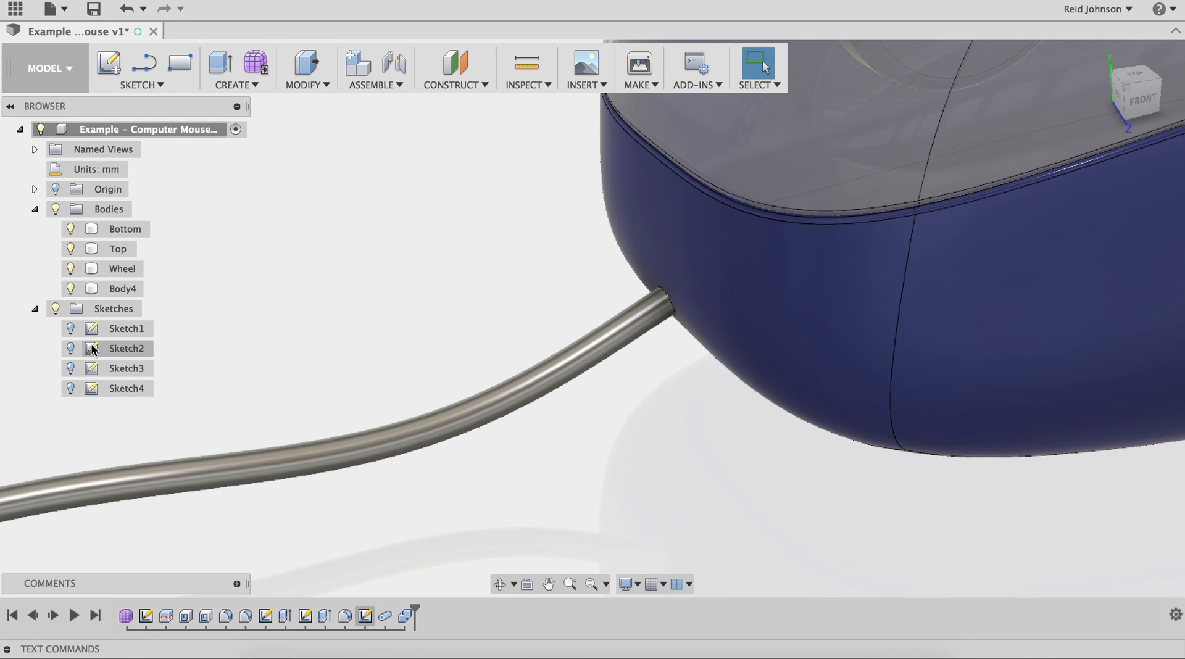
Rename the cable pipe body as Cord and hide it
double_click(113, 289)
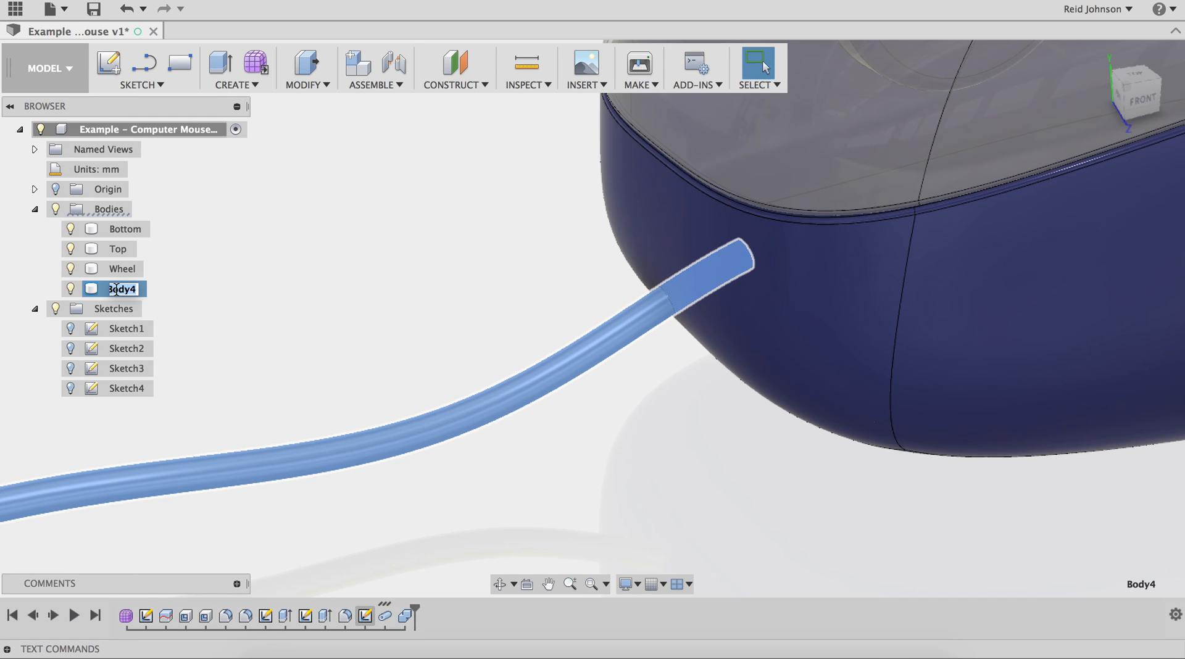
left_click(216, 314)
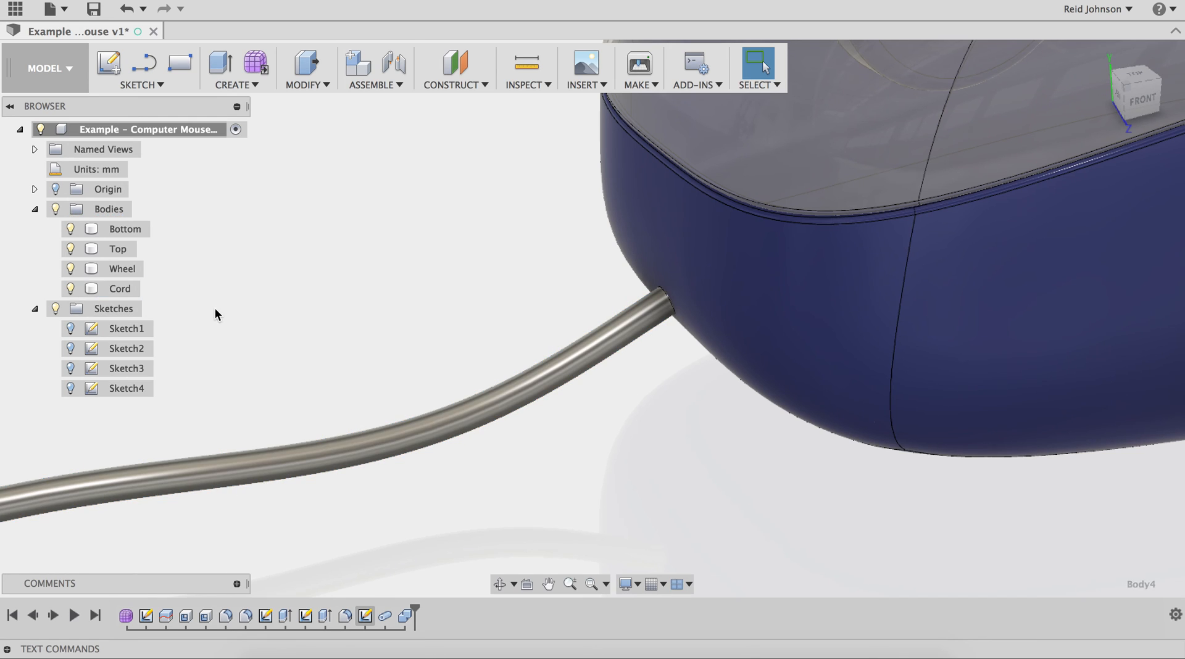
left_click(71, 289)
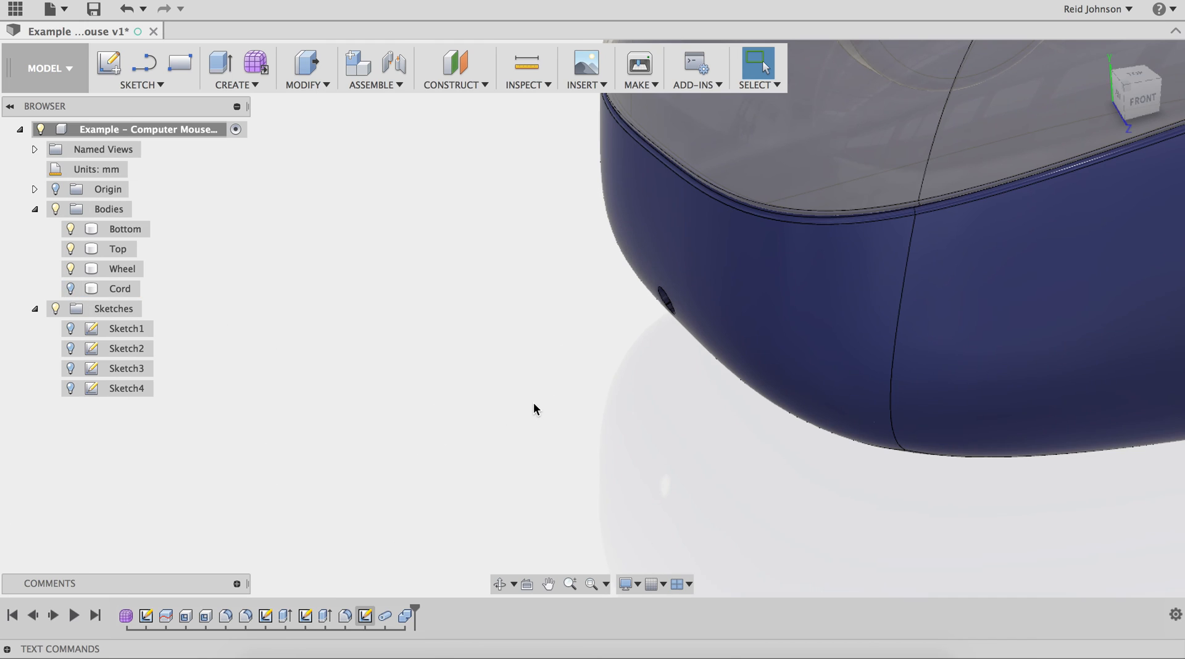
Enlarge the cable hole in the Bottom body with Press Pull, offsetting its inner face by about -0.283 mm, and show the Cord body again
middle_click_drag(532, 404, 563, 373, "shift")
scroll(673, 313, "down", 3)
scroll(697, 309, "up", 3)
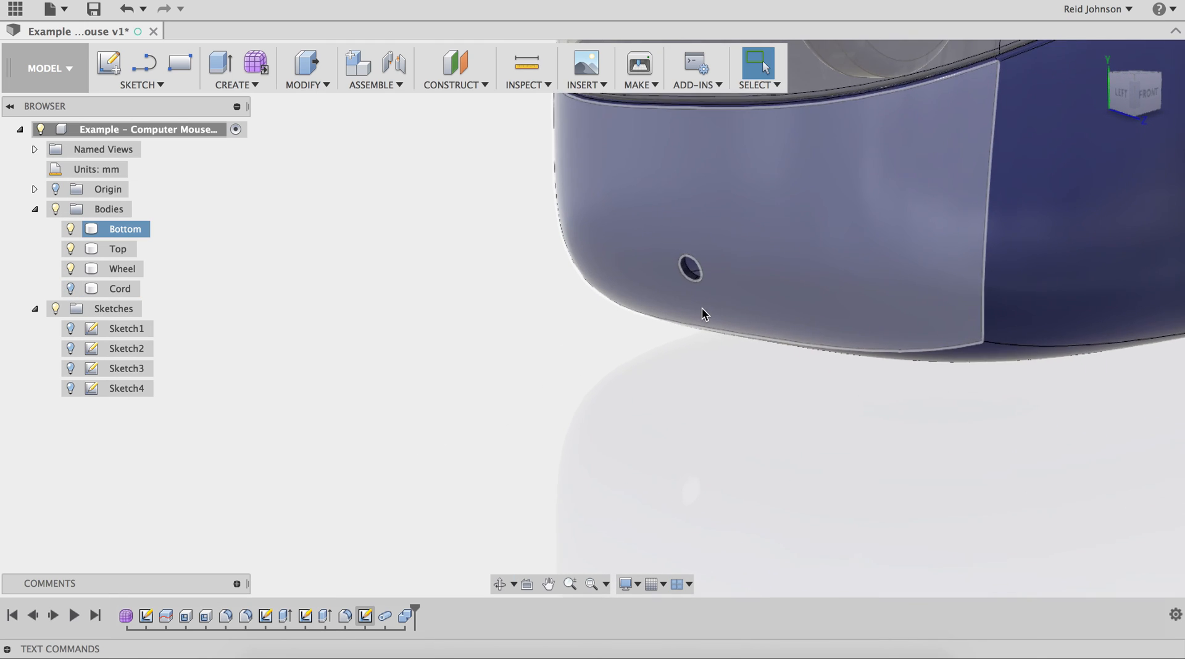
scroll(704, 304, "up", 2)
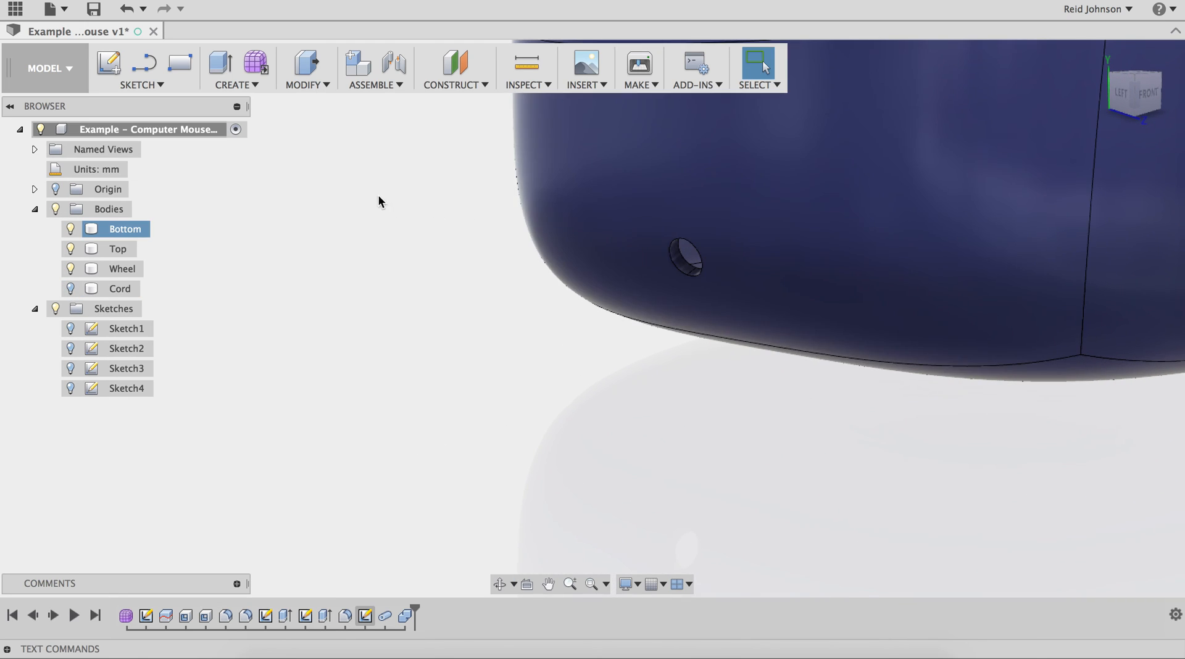
left_click(300, 88)
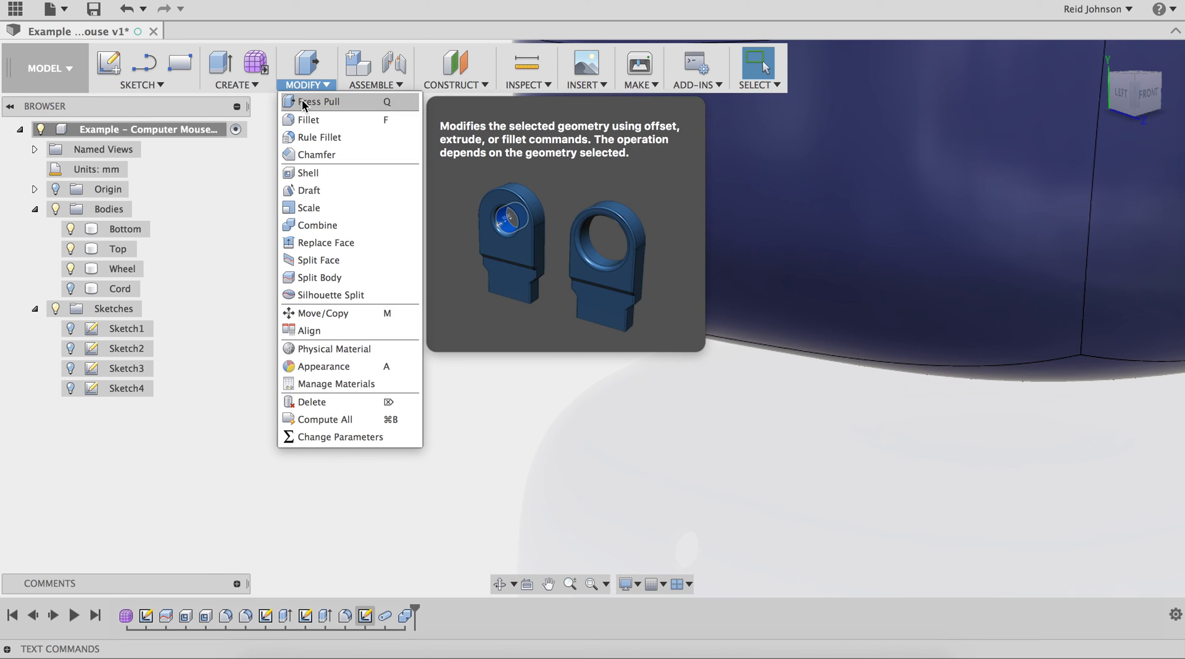
left_click(302, 99)
scroll(678, 258, "up", 1)
scroll(683, 267, "up", 1)
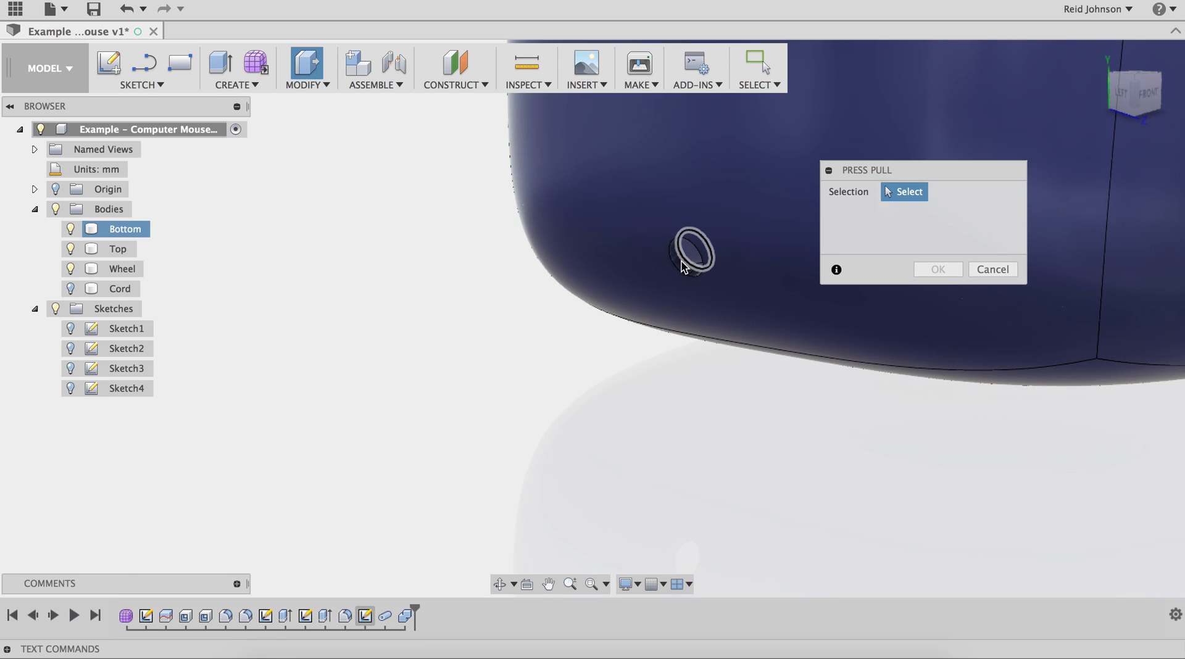
left_click(682, 270)
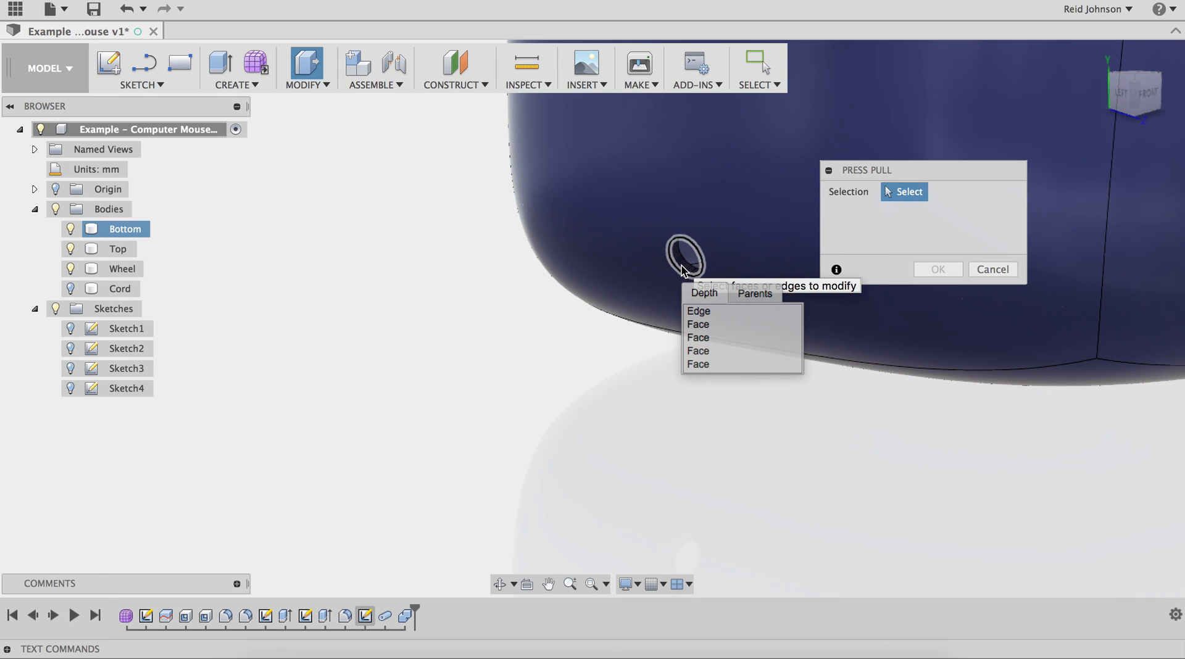
left_click(699, 327)
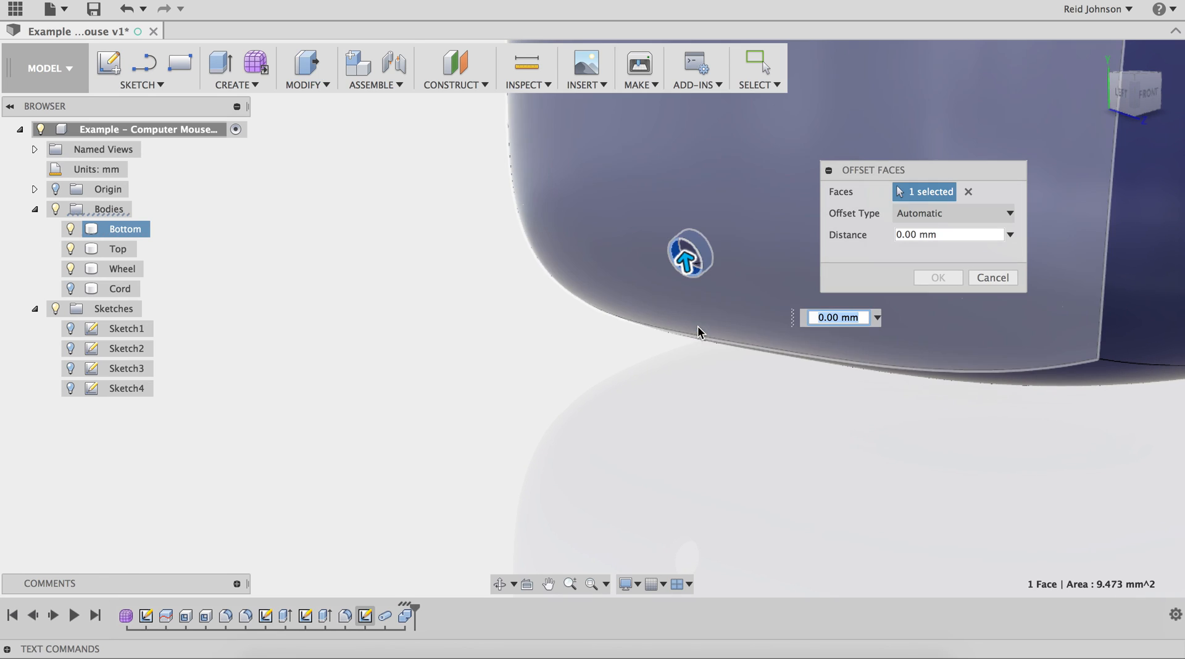
left_click_drag(690, 265, 688, 269)
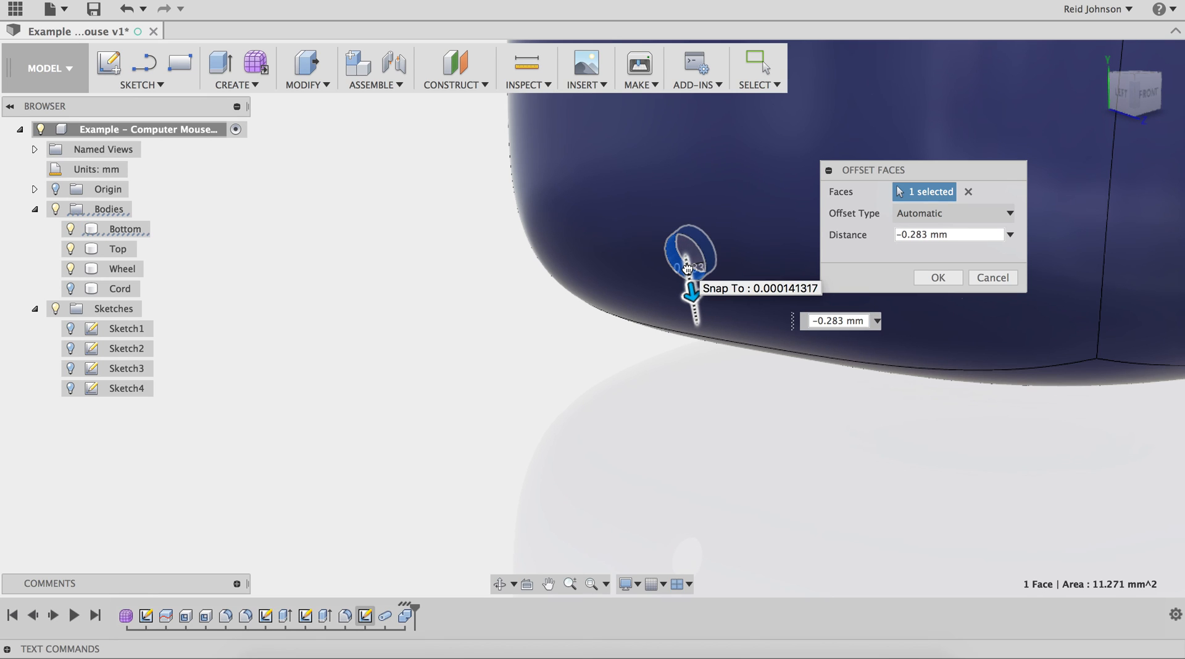
left_click(928, 279)
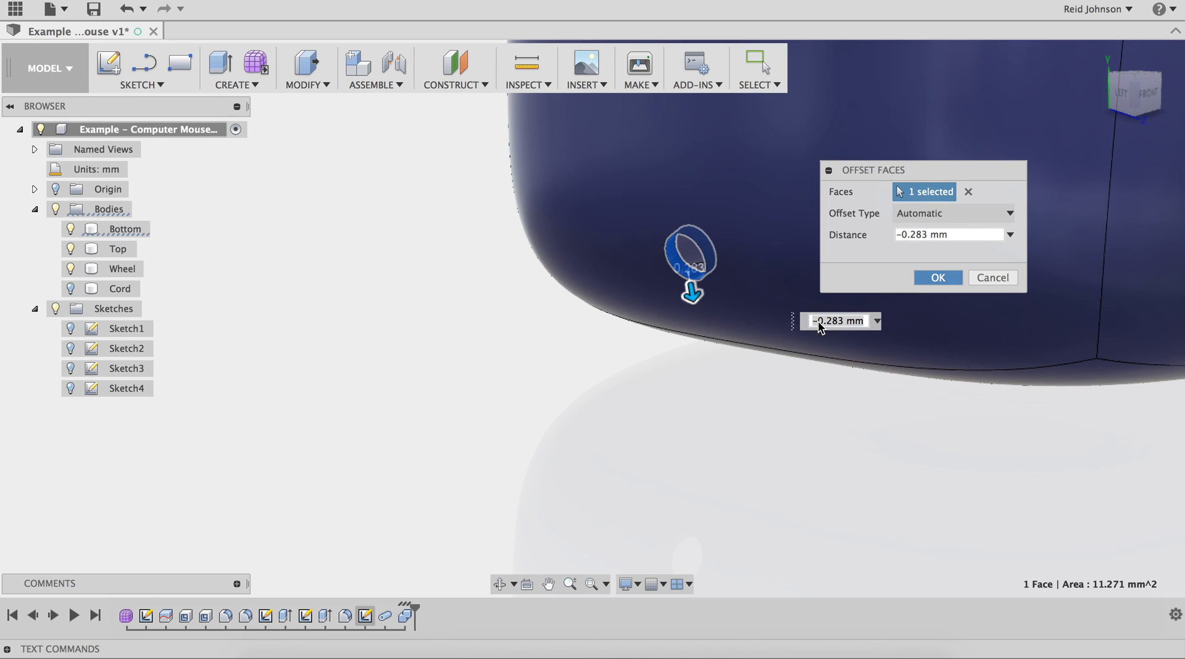
left_click(70, 288)
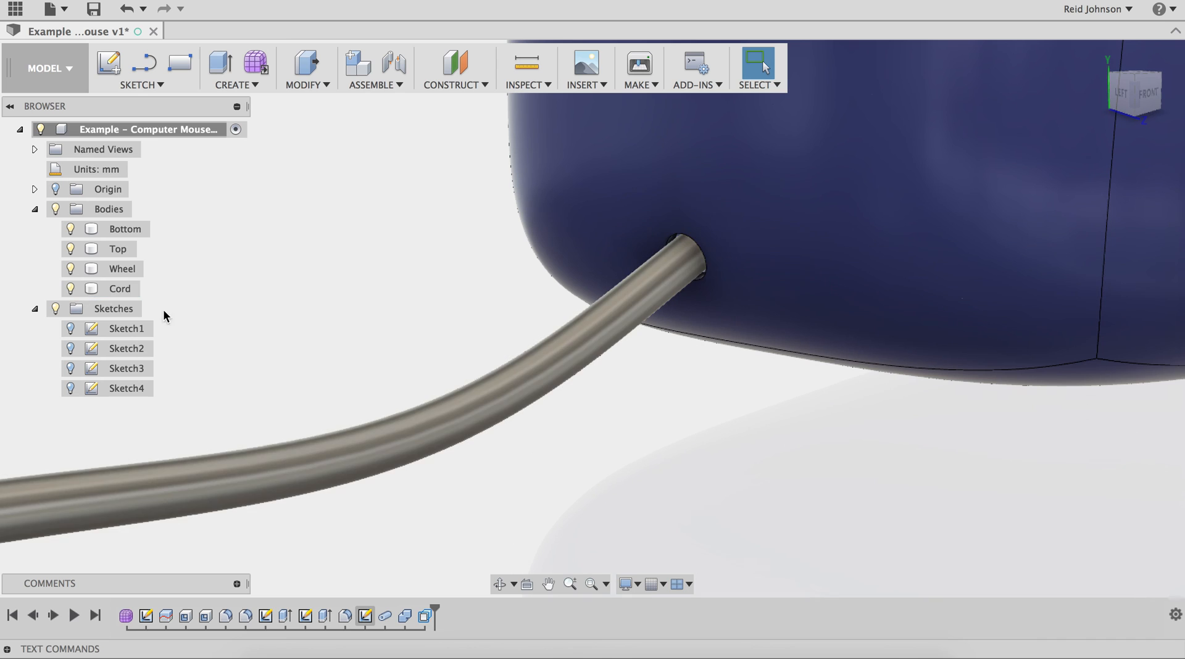
Apply the Plastic - Glossy (Black) appearance to the Cord body
middle_click_drag(680, 402, 509, 375, "shift")
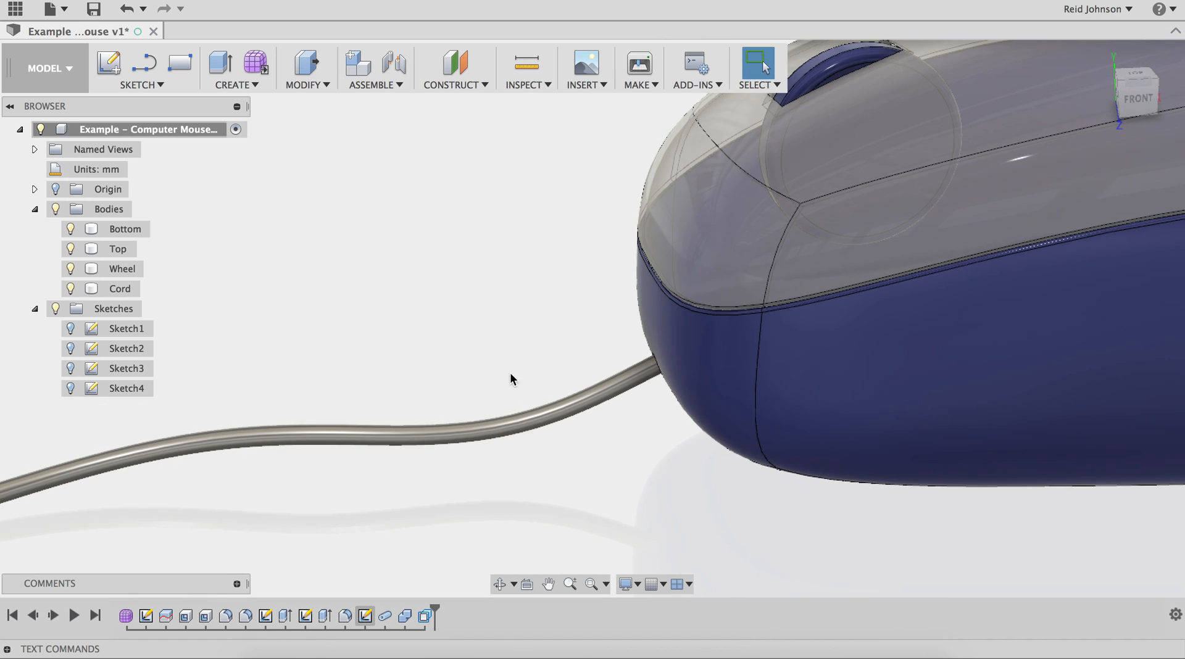
right_click(463, 319)
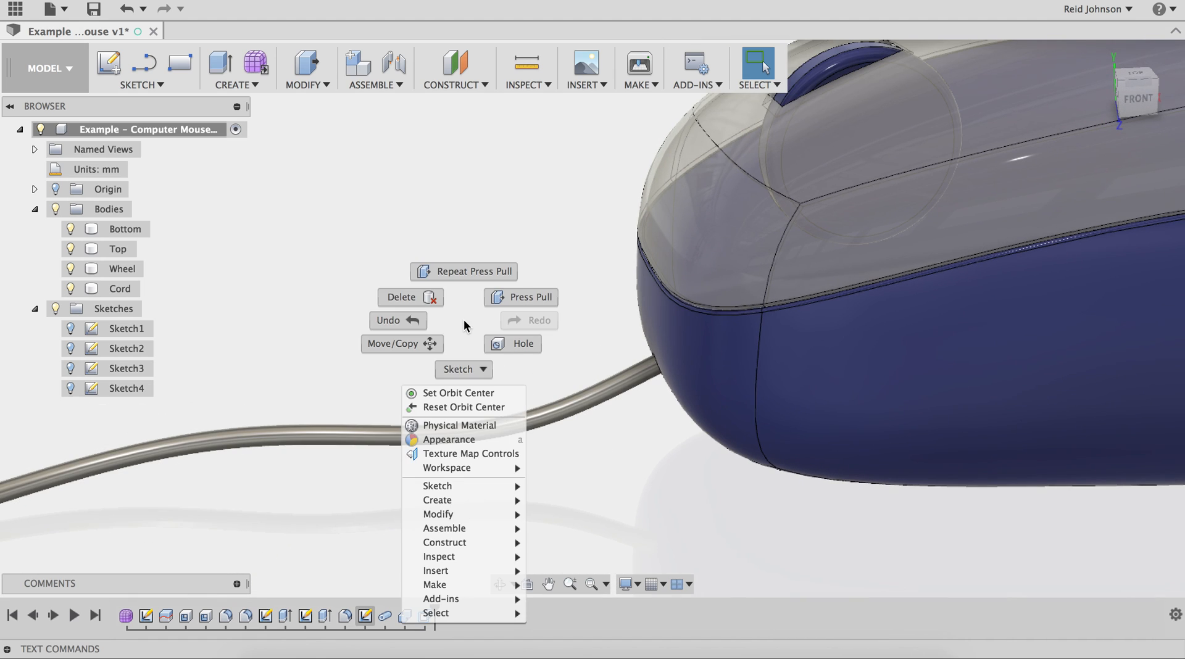
left_click(438, 440)
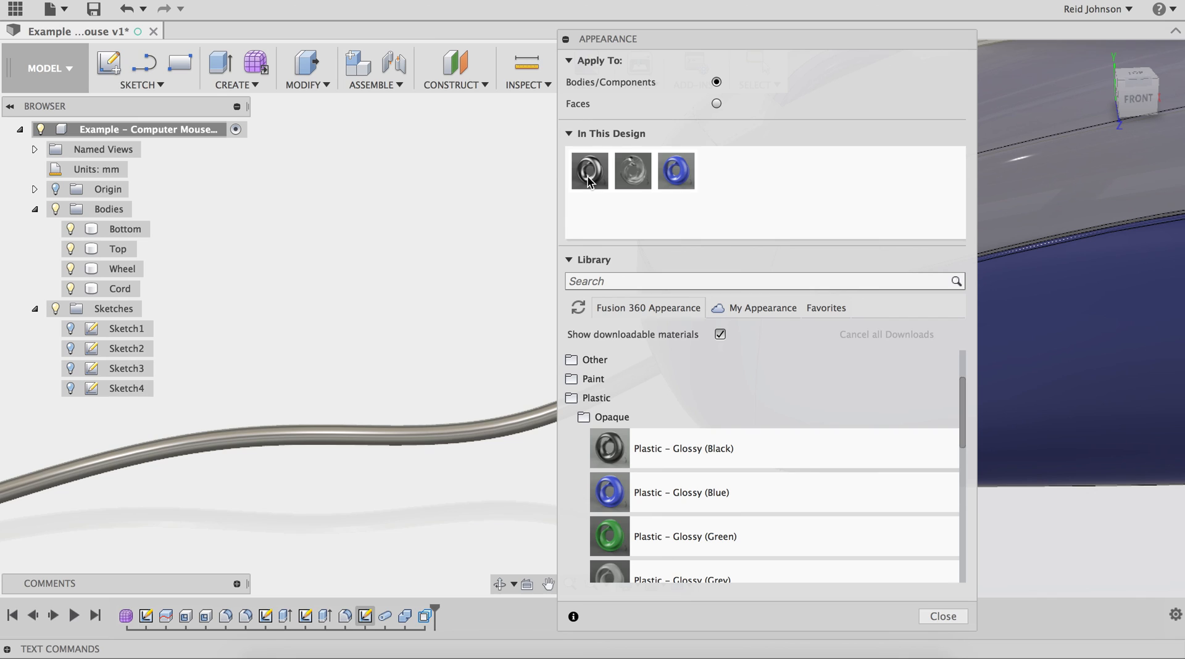
mouse_move(678, 174)
left_mouse_down()
mouse_move(629, 242)
mouse_move(668, 193)
left_mouse_up()
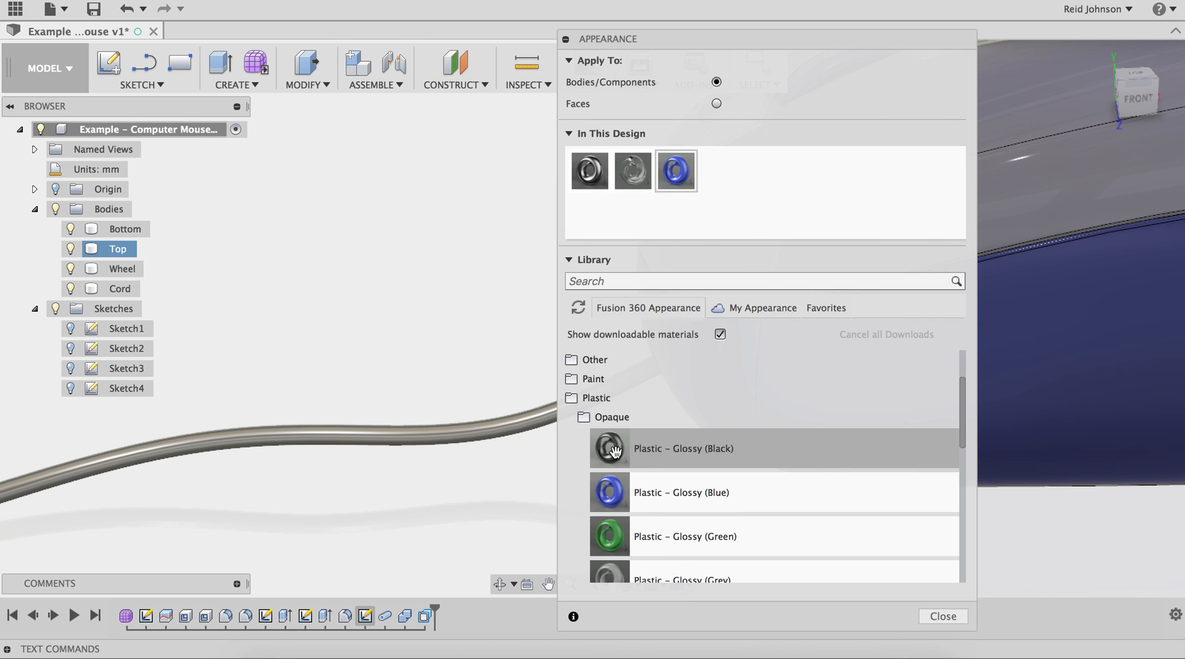
left_click_drag(531, 435, 524, 425)
left_click(927, 617)
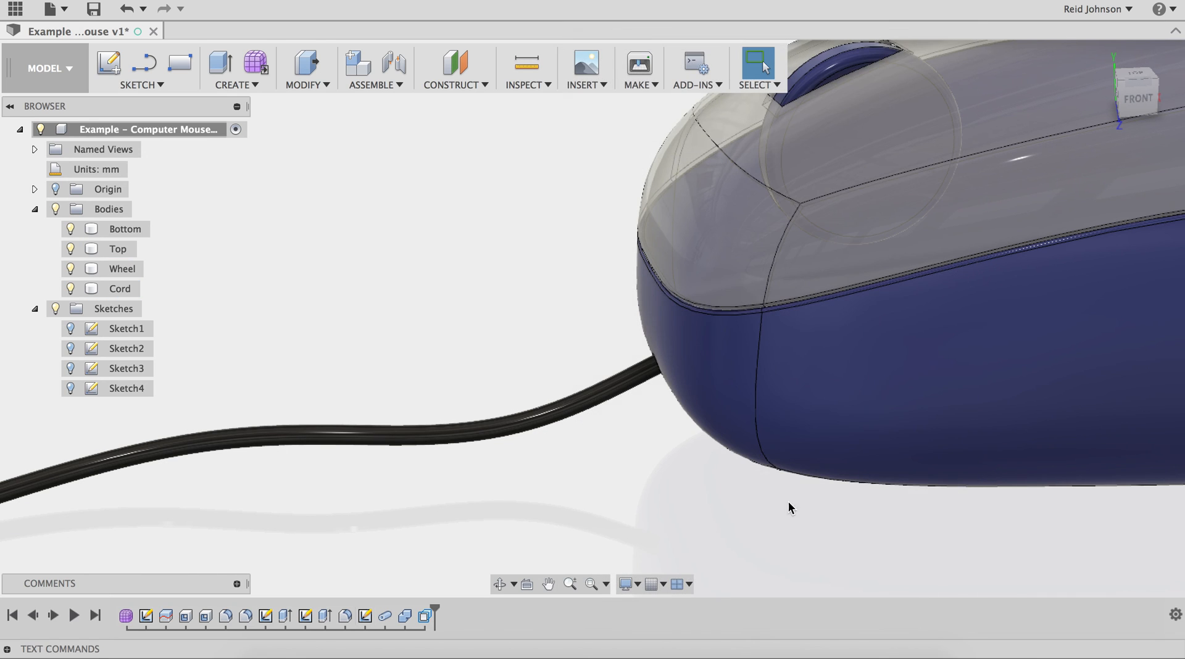
Examine the whole mouse with its attached cord from the front and from above
scroll(680, 461, "down", 5)
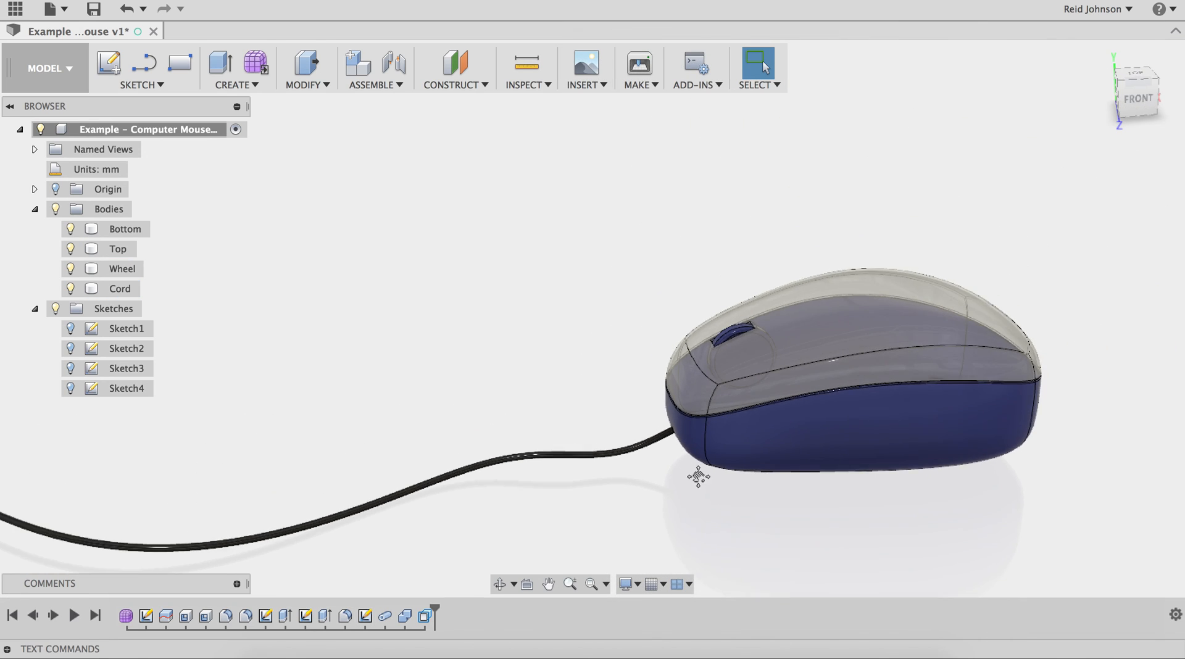
middle_click_drag(656, 471, 309, 327, "shift")
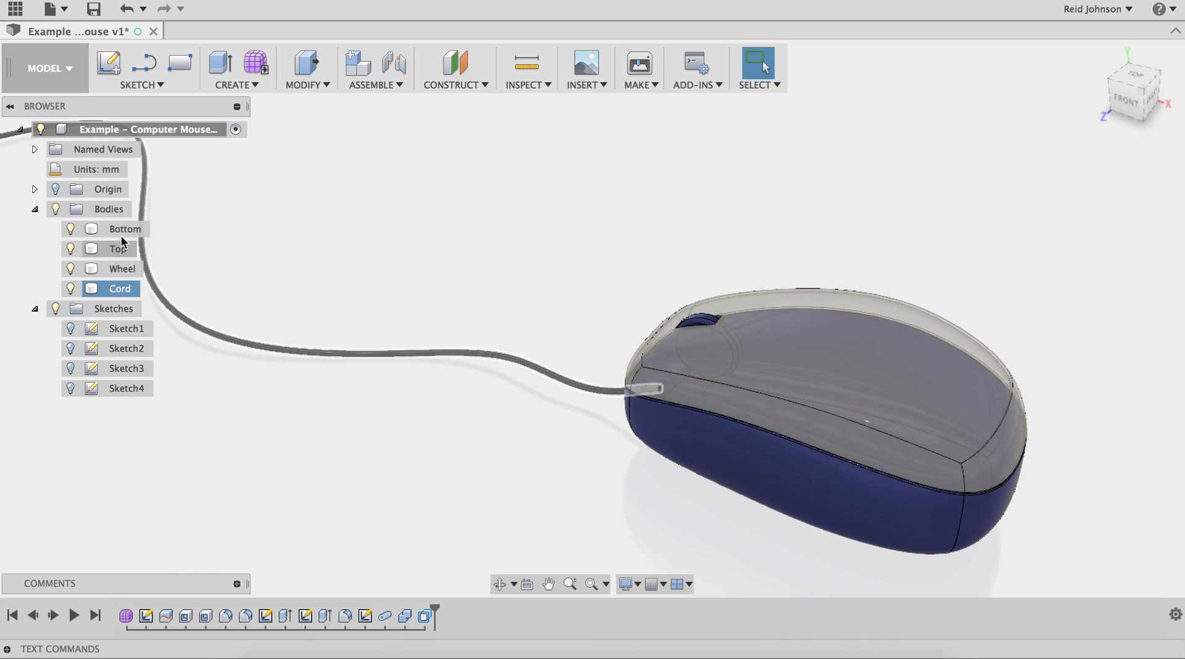
middle_click_drag(478, 451, 351, 386)
scroll(518, 450, "down", 4)
scroll(528, 453, "up", 7)
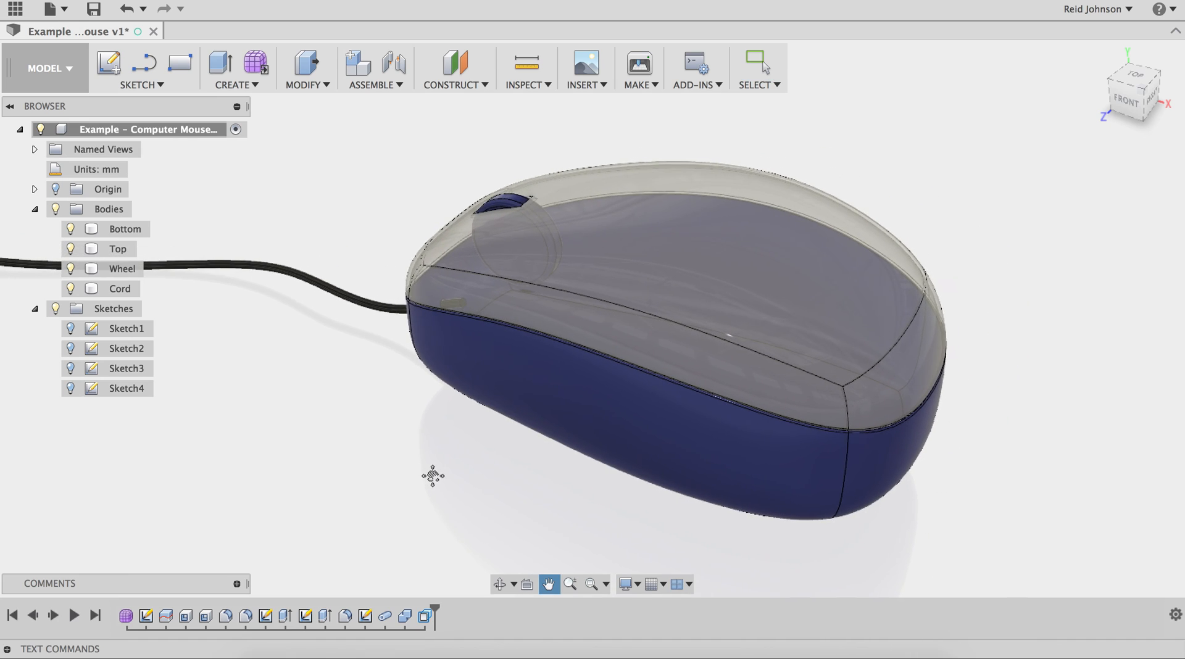